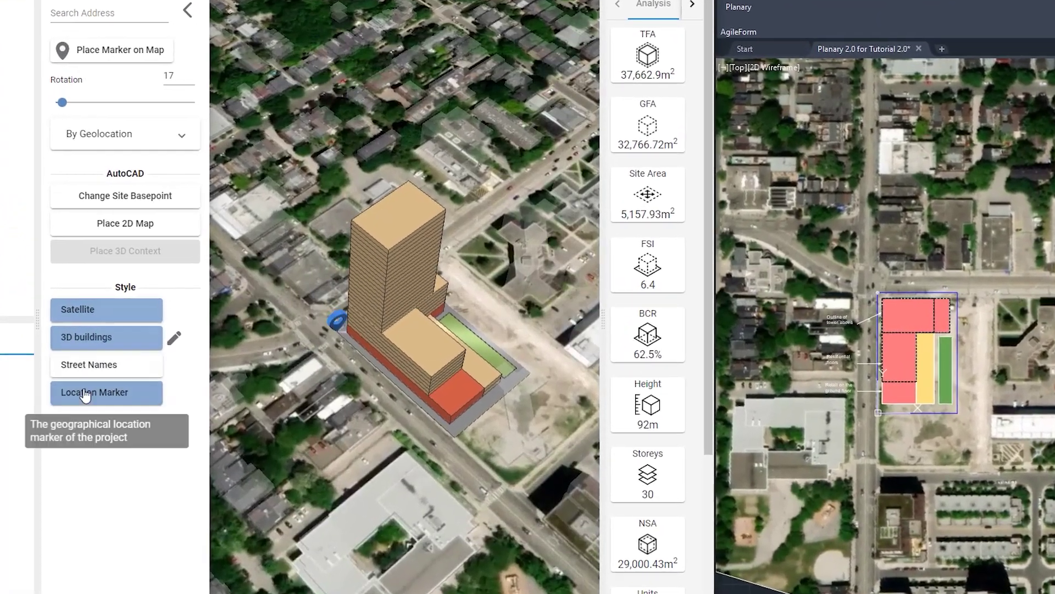
Turn off the location marker and give the tower part 22 floors and the name Tower
click(120, 386)
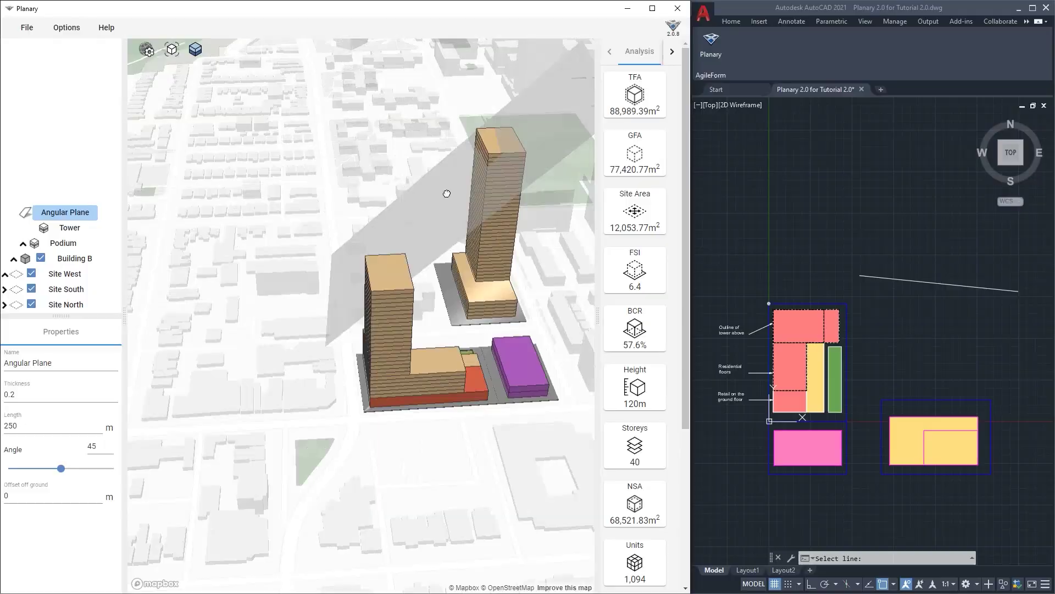
drag(445, 193, 462, 228)
scroll(401, 182, up, 3)
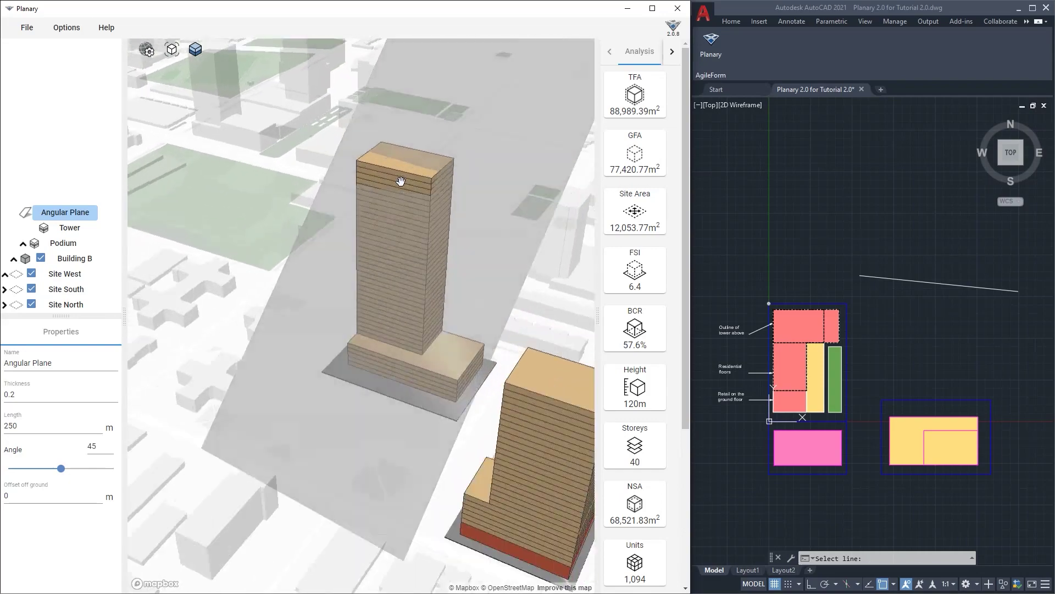
click(365, 182)
text(32)
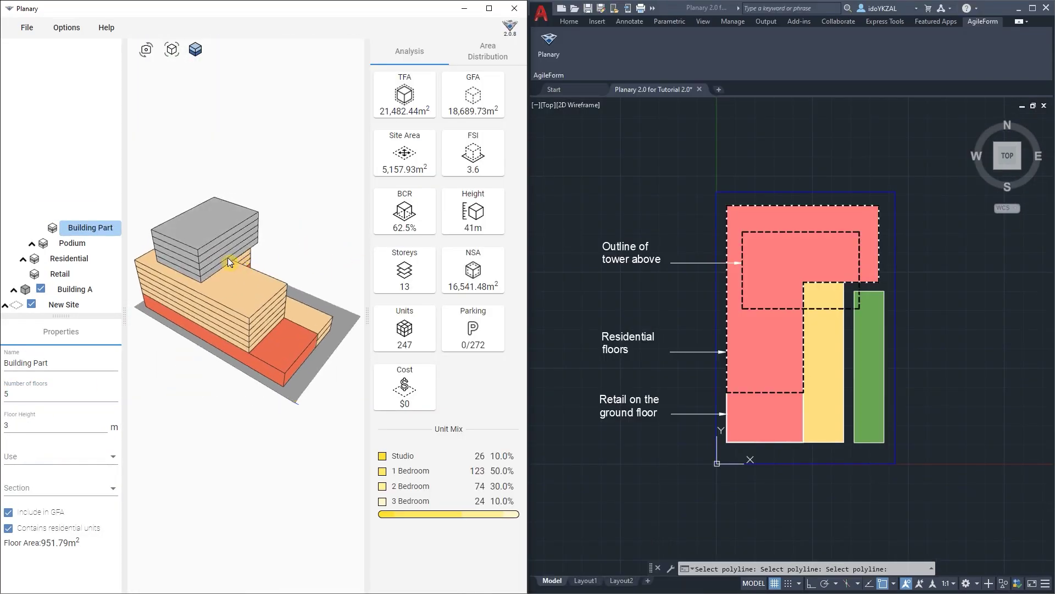
double_click(11, 393)
text(22)
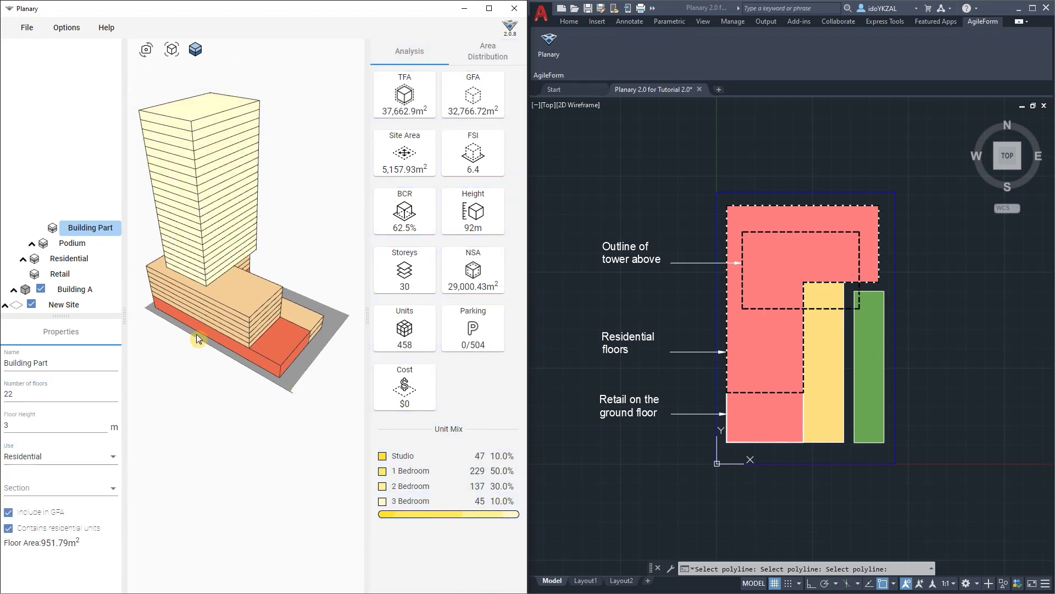
triple_click(17, 366)
text(Tower)
drag(159, 308, 231, 302)
click(264, 278)
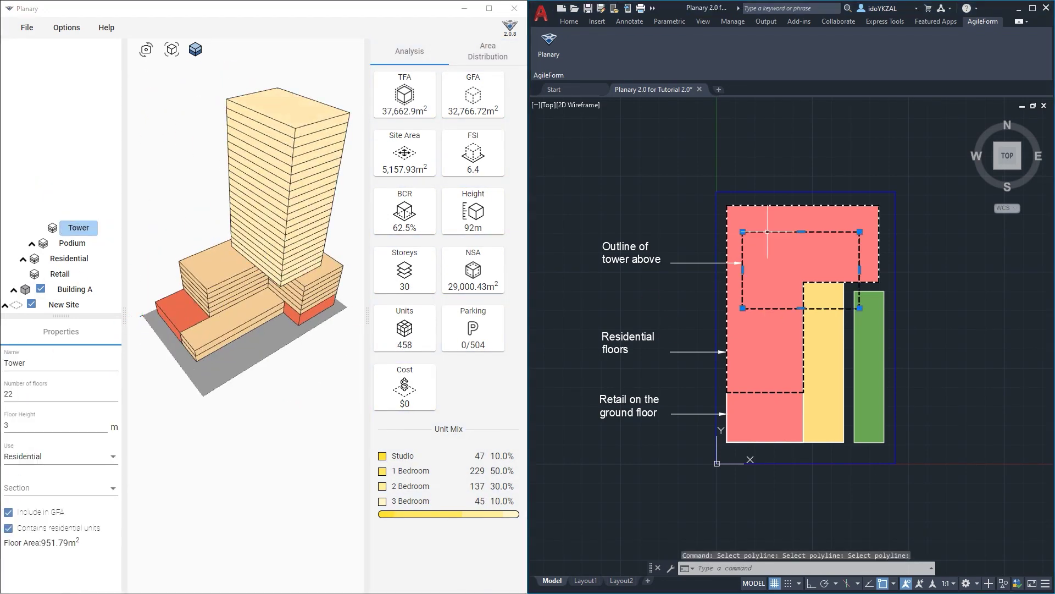
Stretch the red block's lower-left part downward using its grips in AutoCAD
click(830, 273)
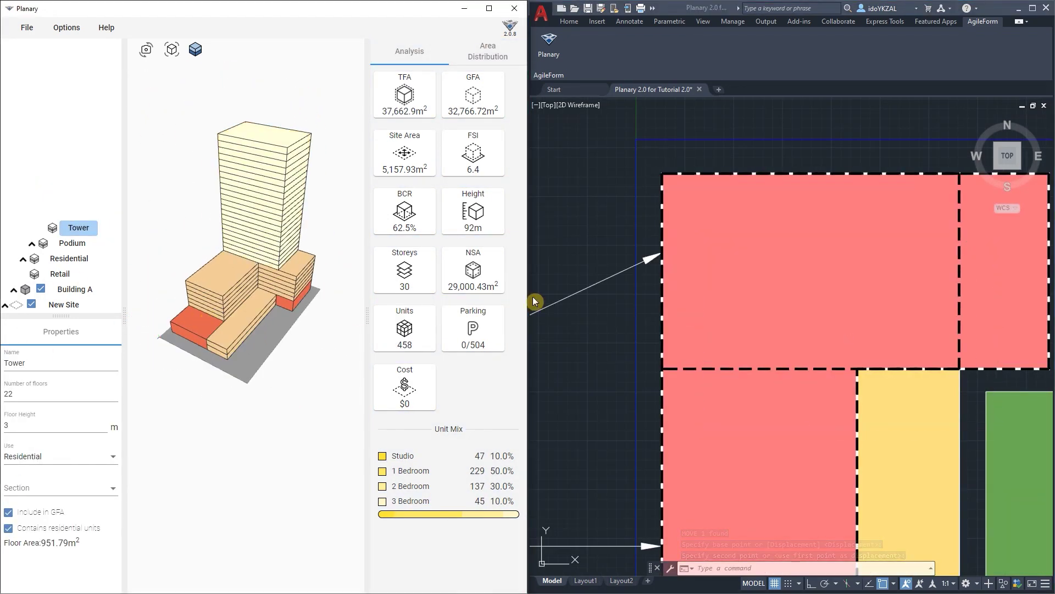
scroll(824, 297, down, 4)
scroll(830, 308, up, 2)
click(830, 325)
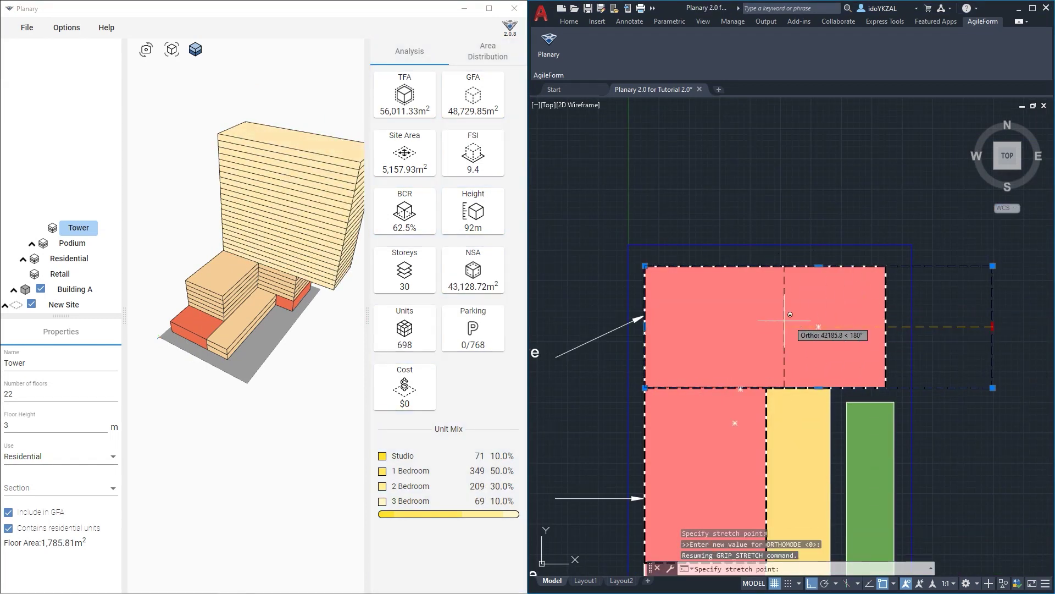
click(768, 463)
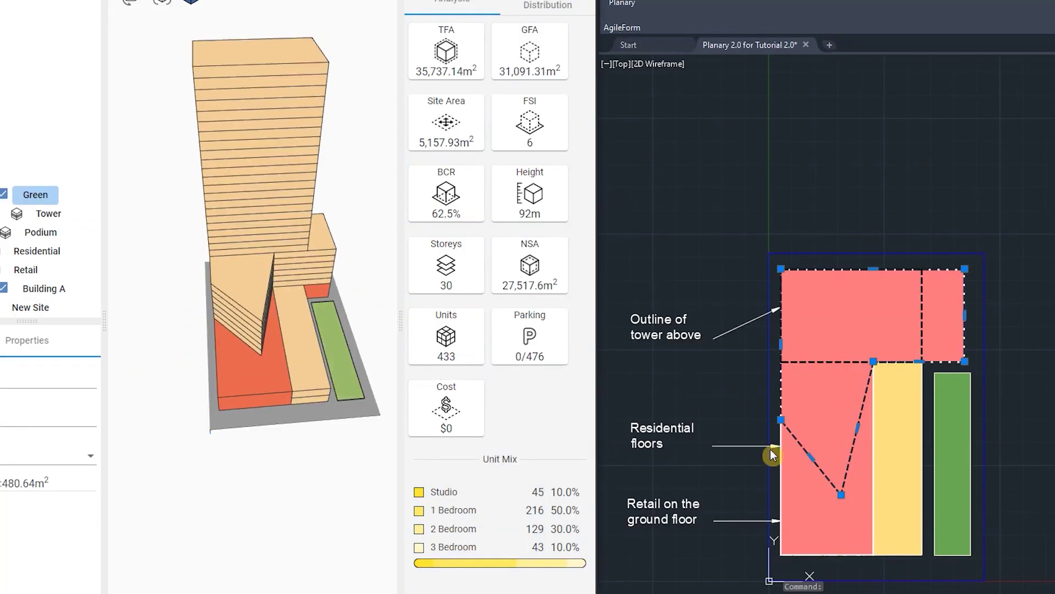
click(841, 494)
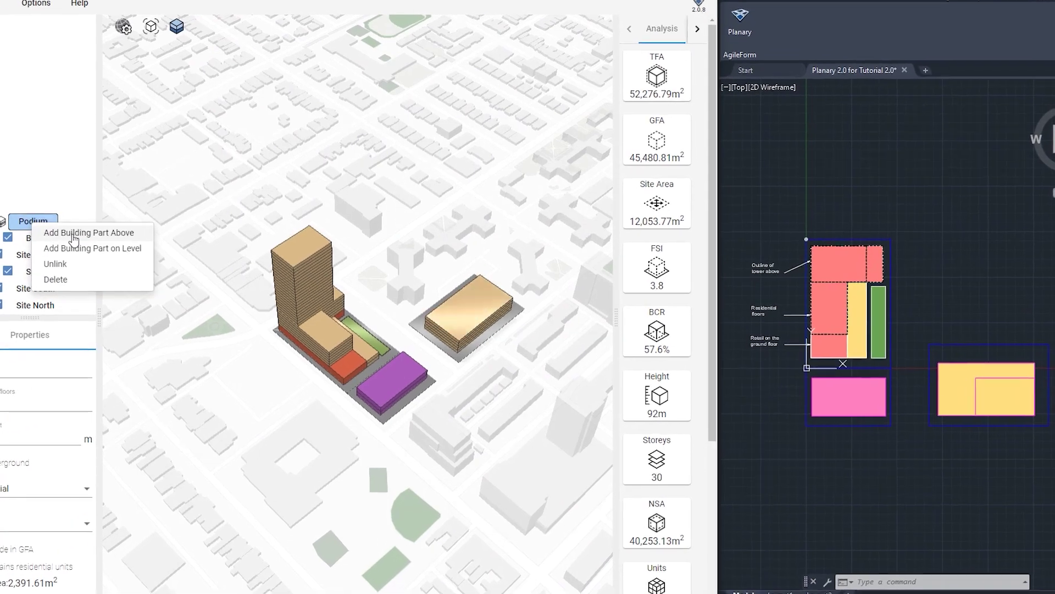
Add a building part above the podium and toggle the surrounding 3D map buildings
click(82, 232)
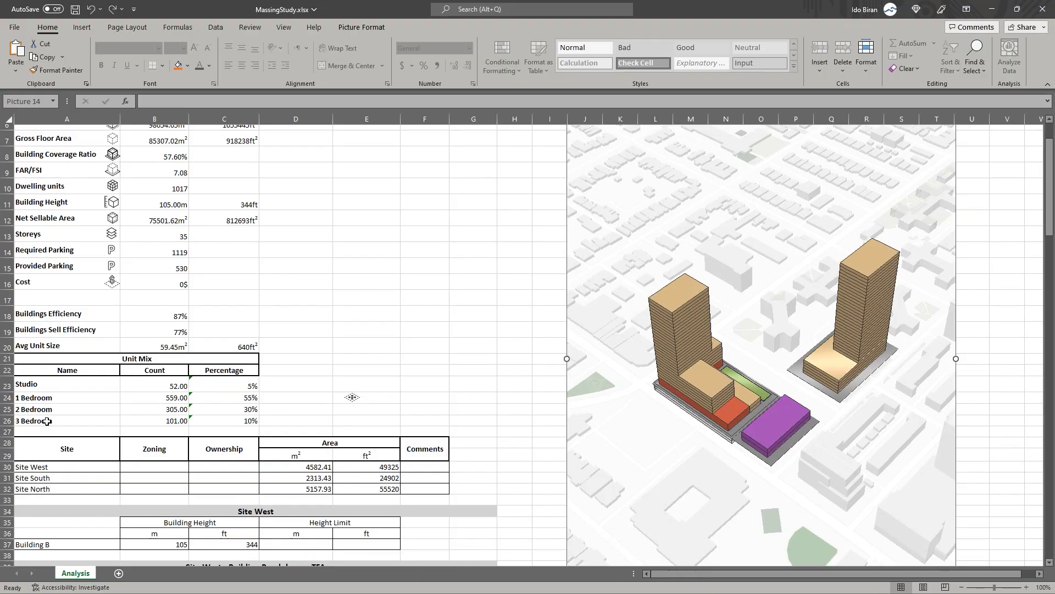
scroll(47, 421, down, 20)
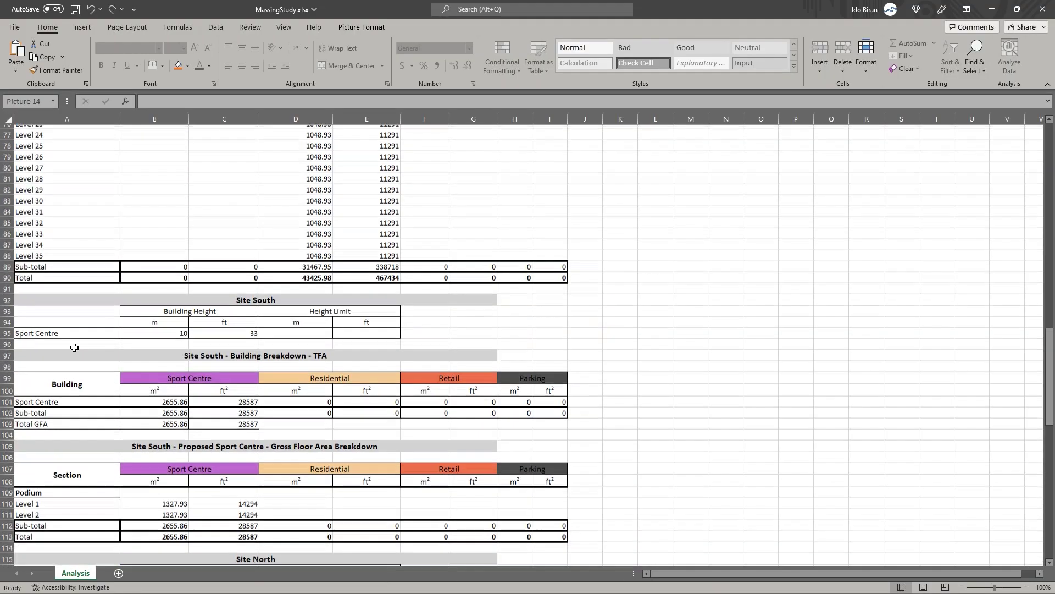
scroll(72, 289, down, 6)
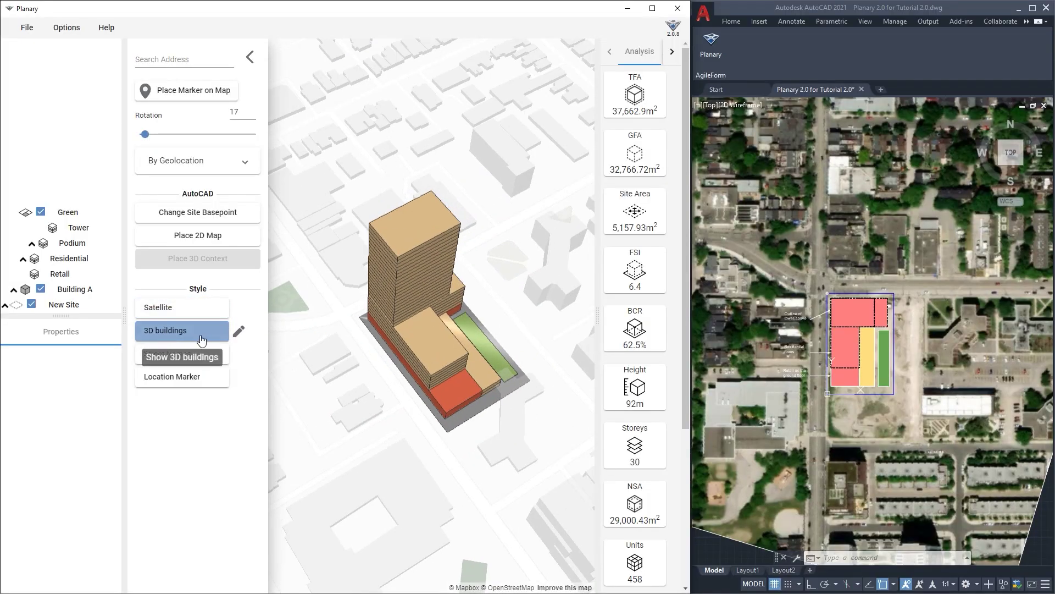
click(238, 332)
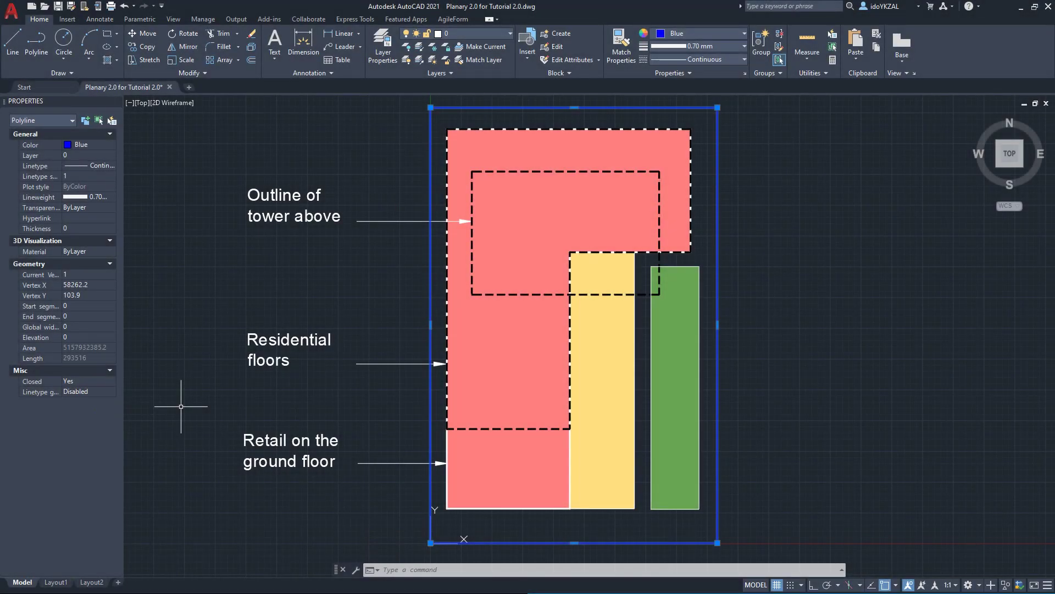
Try JOIN on the red L-shaped outline, cancel it, zoom out and show the AgileForm tools
key(Escape)
click(447, 441)
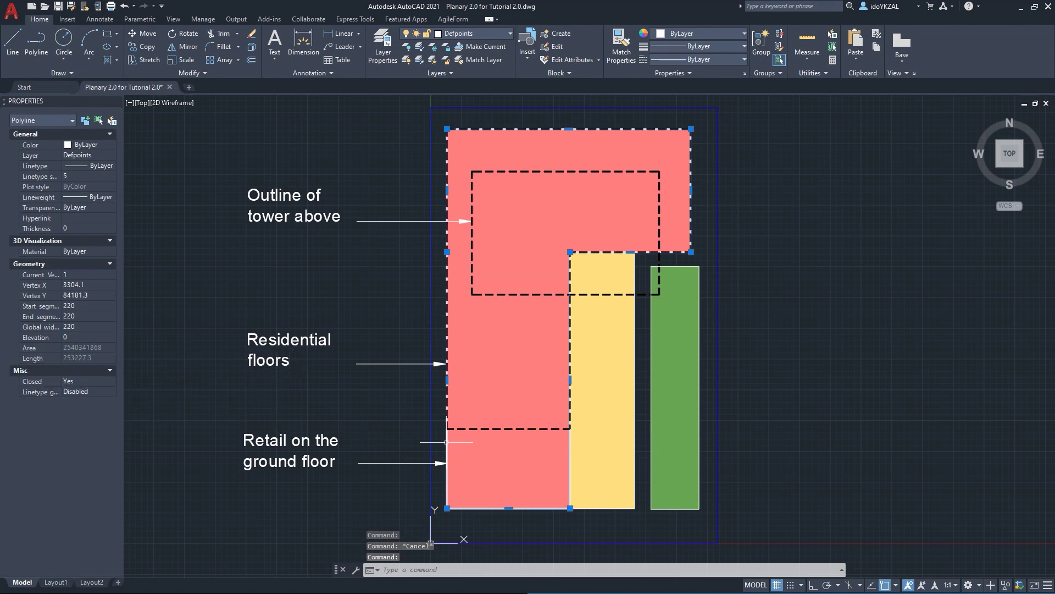
text(JOIN)
key(Escape)
scroll(727, 272, down, 2)
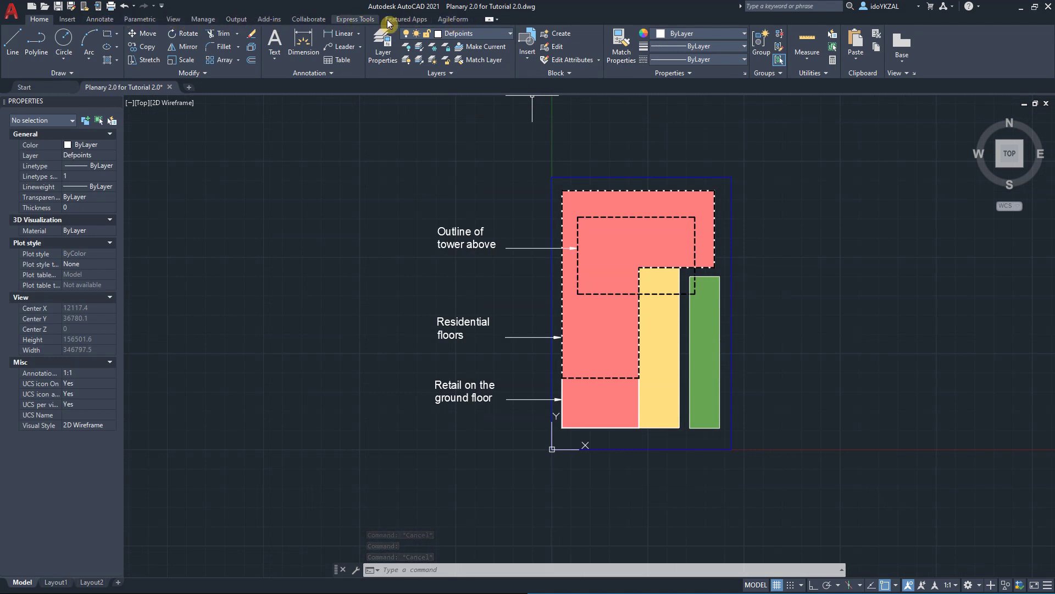
click(453, 20)
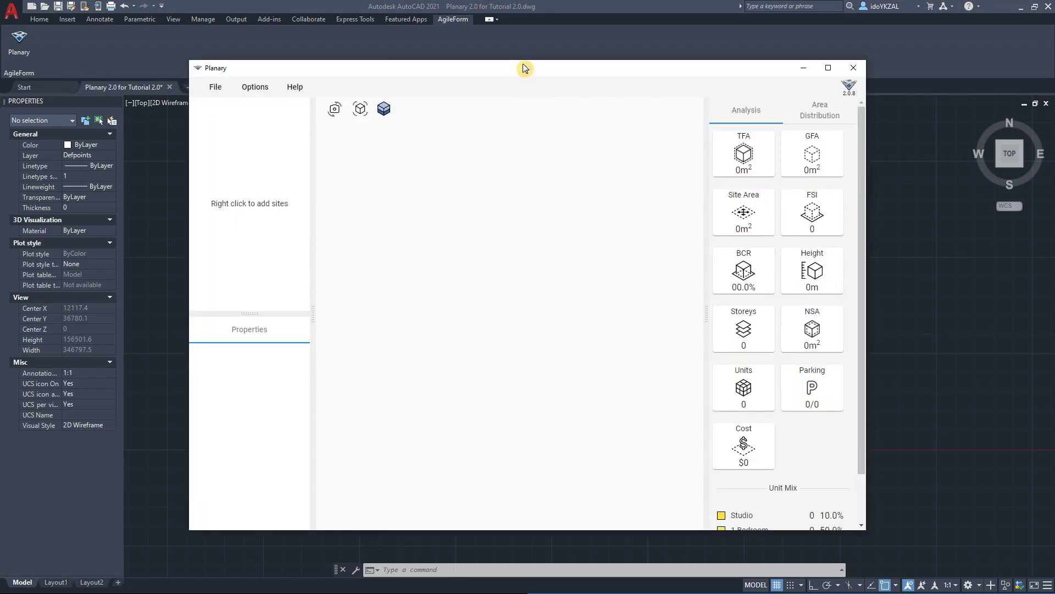
Dock Planary on the left half and close AutoCAD's Properties panel to widen the drawing
drag(525, 68, 0, 69)
click(676, 166)
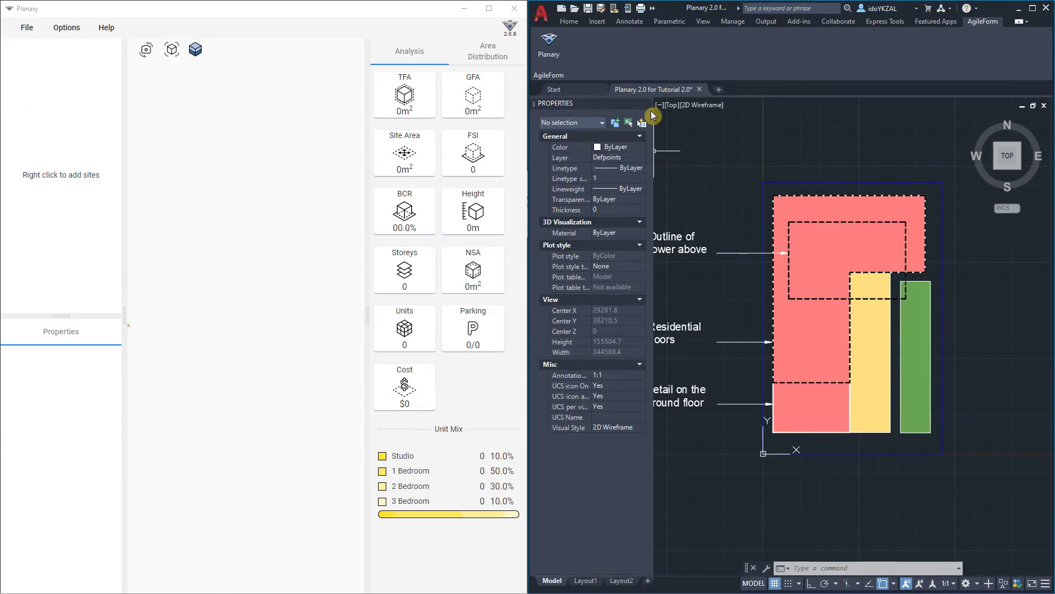
click(647, 105)
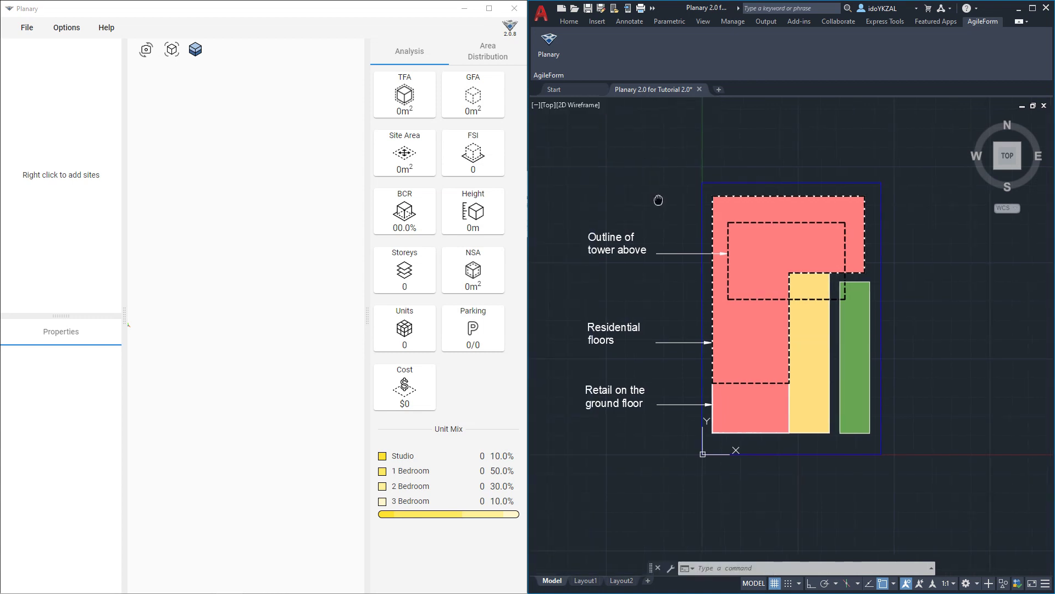
middle_drag(657, 203, 668, 207)
click(547, 245)
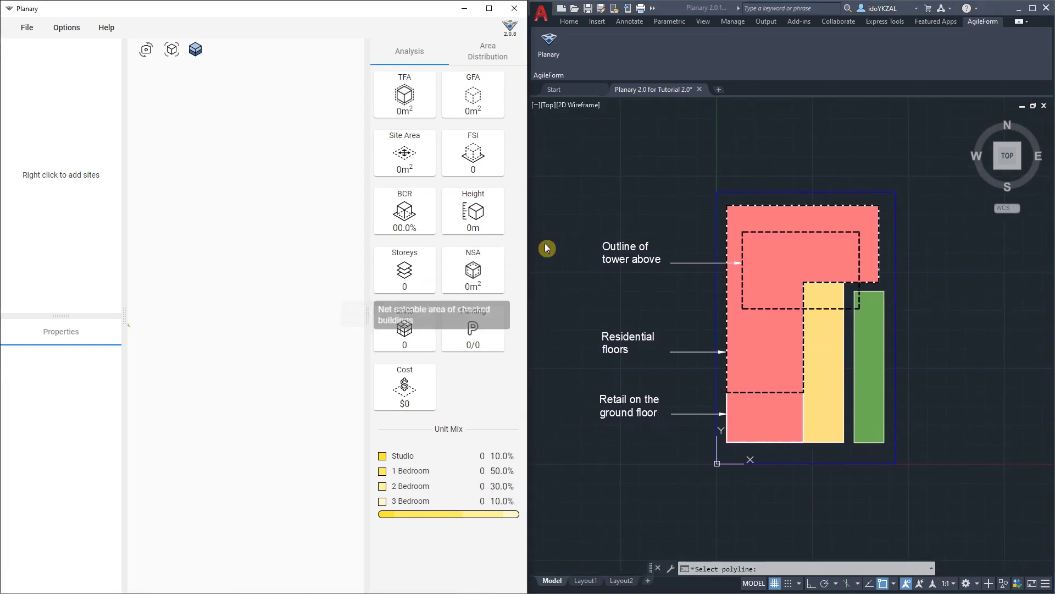
Add a site in Planary using the outer site boundary polyline
right_click(81, 203)
click(103, 208)
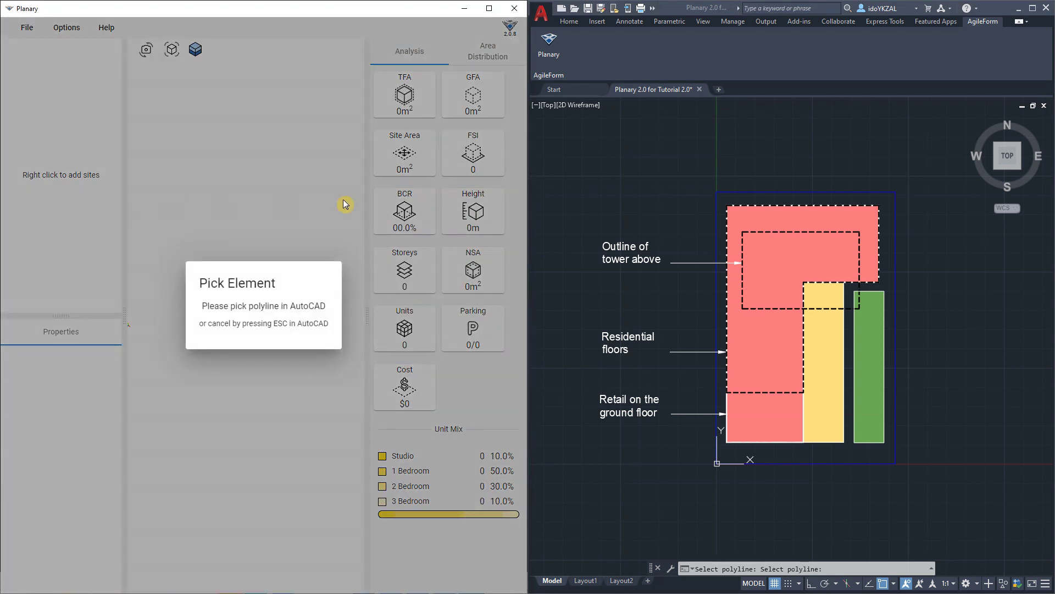
click(721, 191)
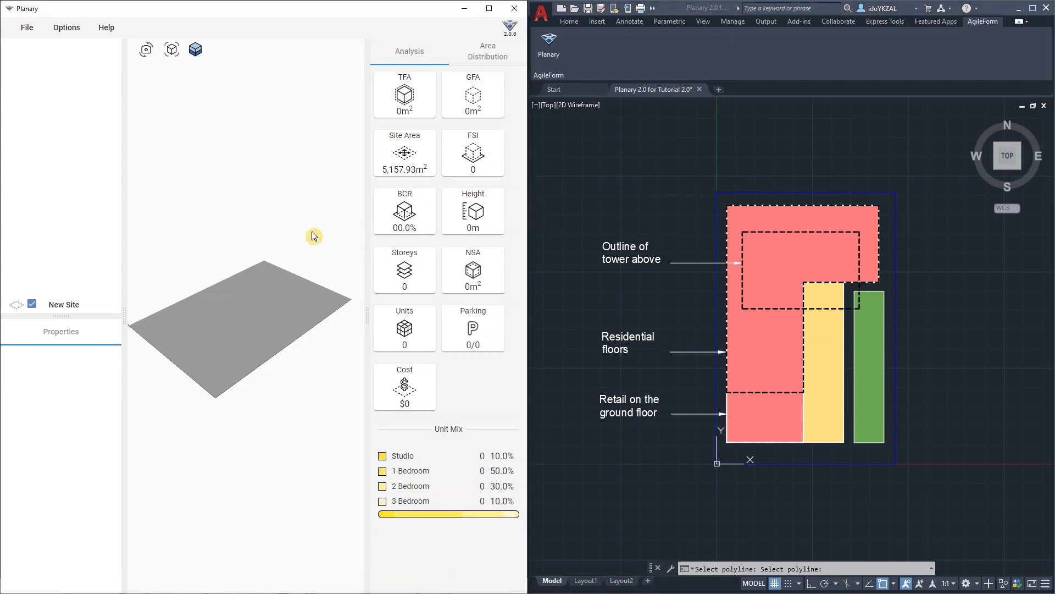
Review the New Site's name, zoning, ownership and extra information fields
click(72, 305)
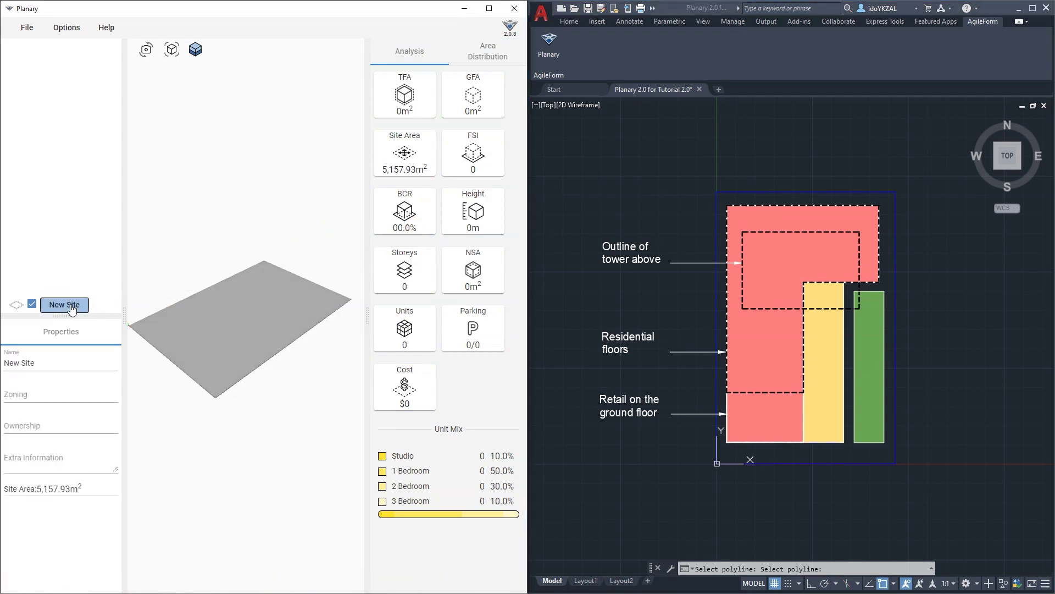
double_click(12, 363)
click(42, 365)
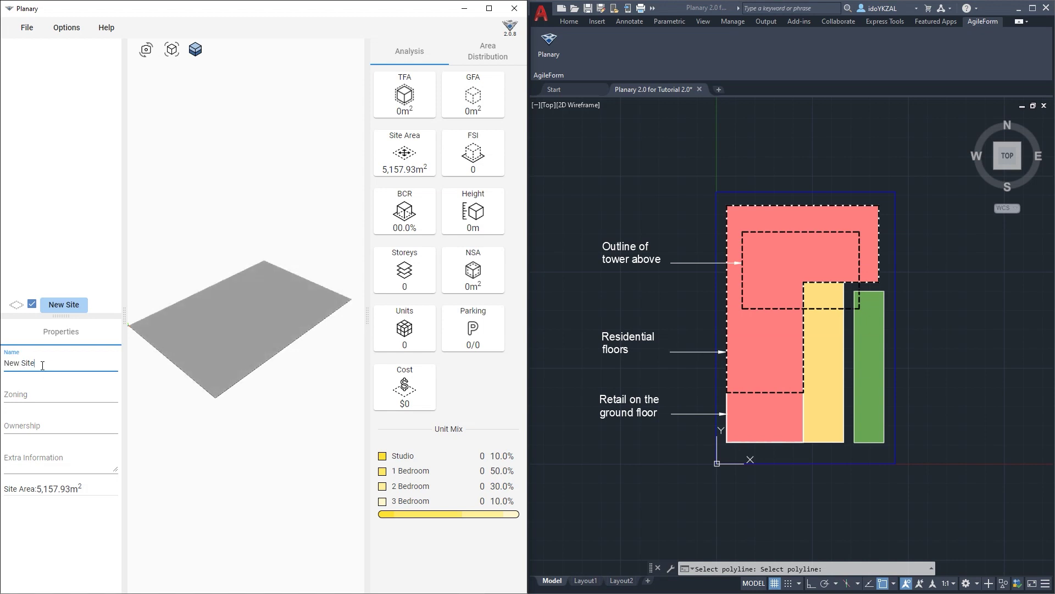
click(33, 394)
click(32, 426)
click(25, 467)
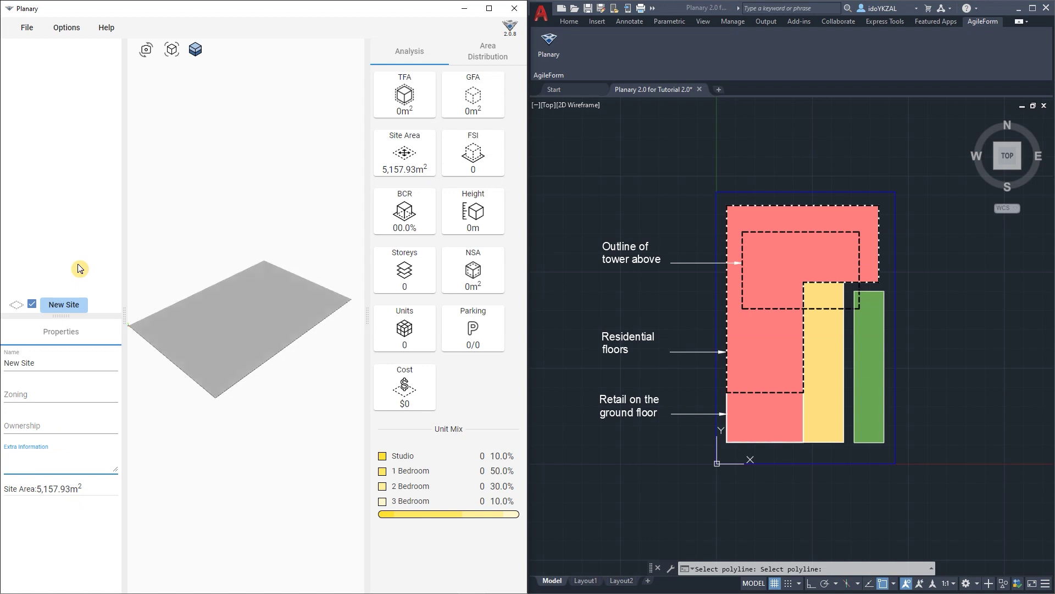
Add a building under New Site and select it to edit its properties
right_click(57, 311)
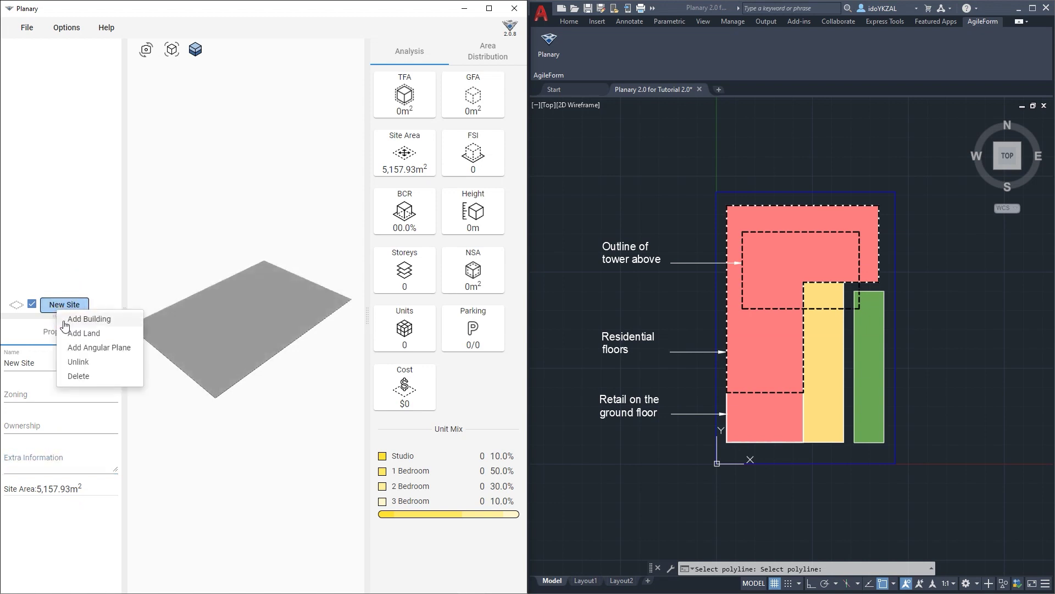
click(88, 320)
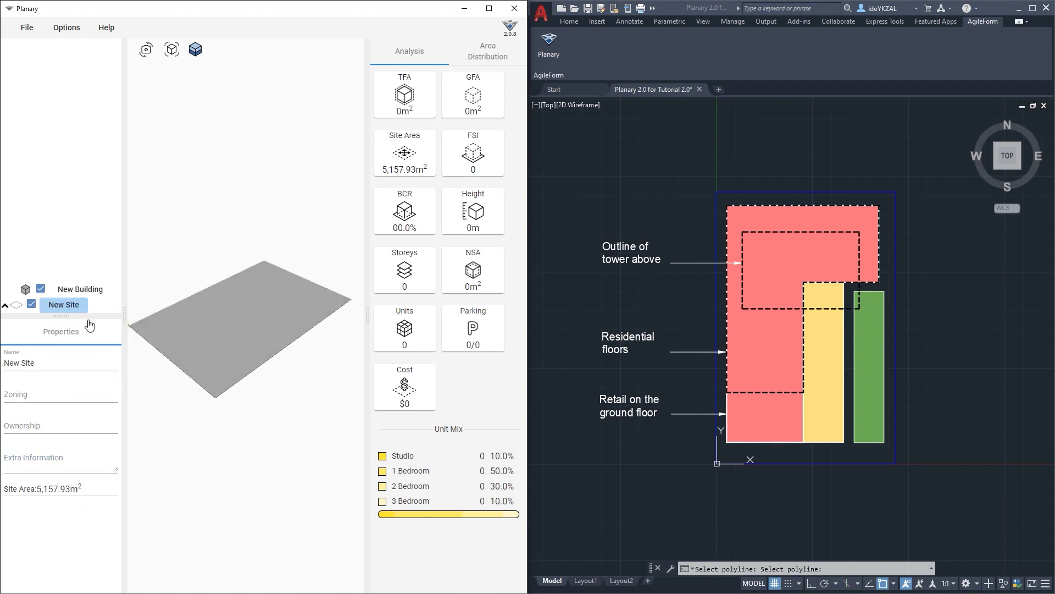
click(73, 290)
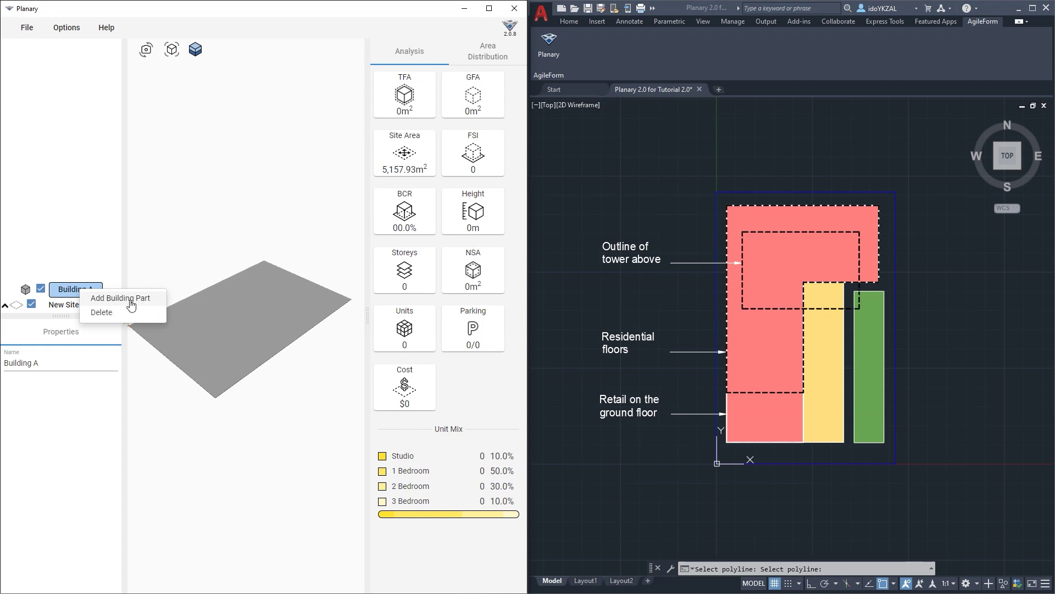
Create a part from the red outline named Retail, with 1 floor of 8 m height
click(130, 303)
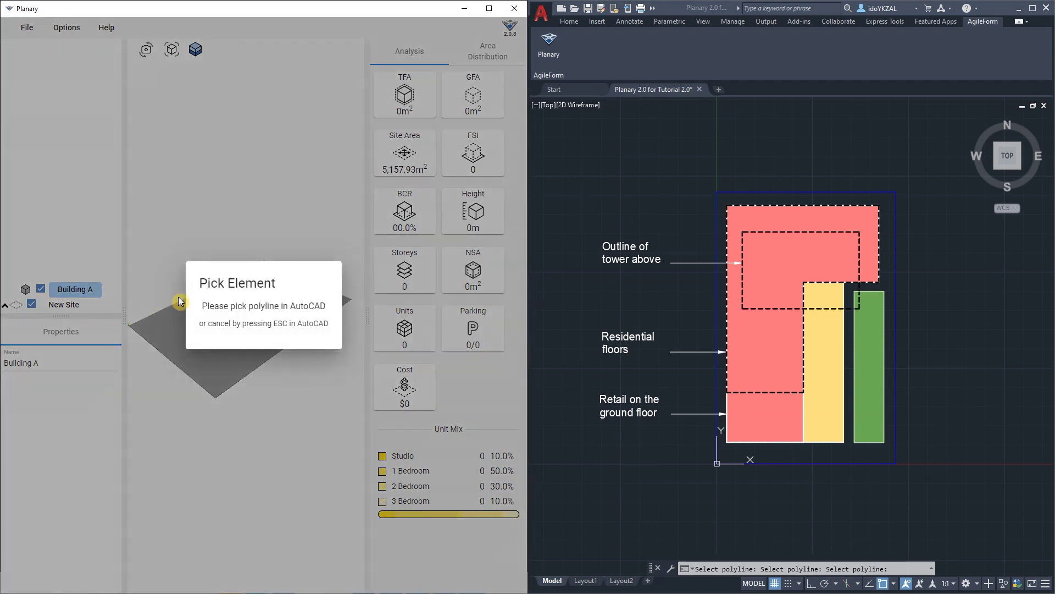
click(796, 440)
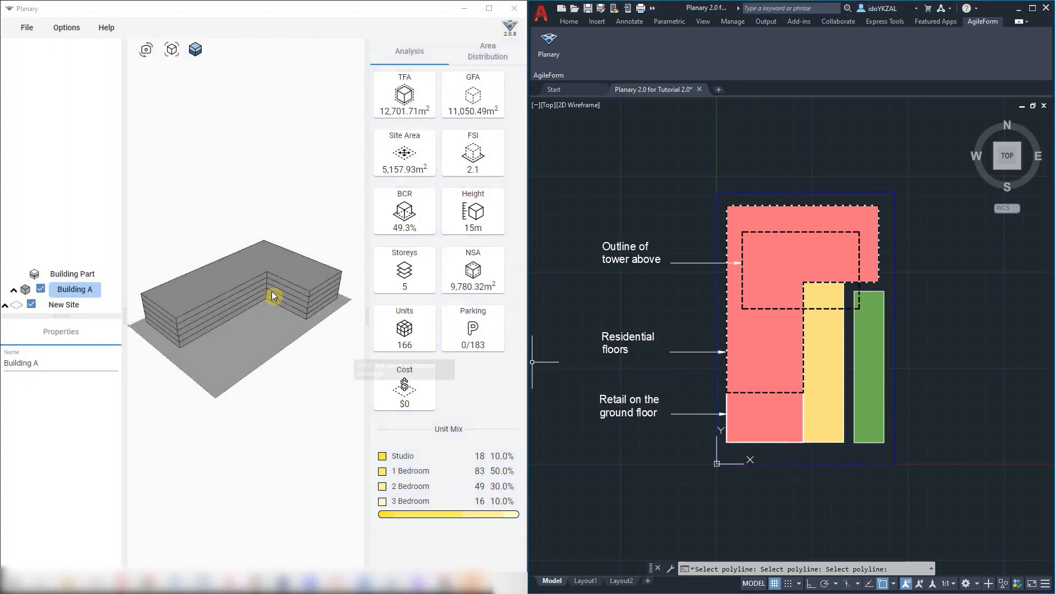
click(243, 275)
drag(243, 275, 370, 281)
triple_click(33, 363)
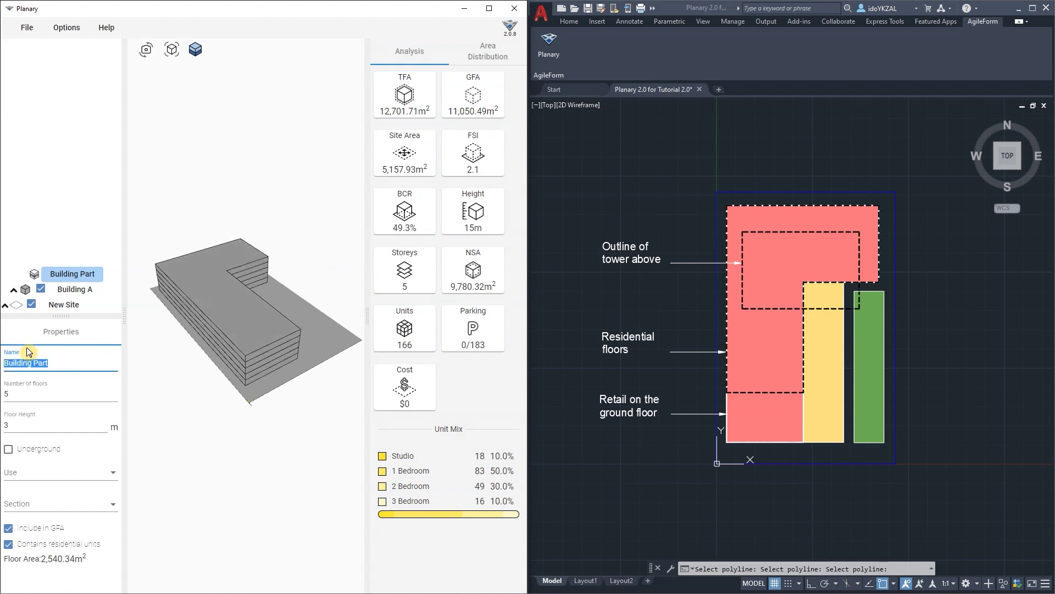
text(Retail)
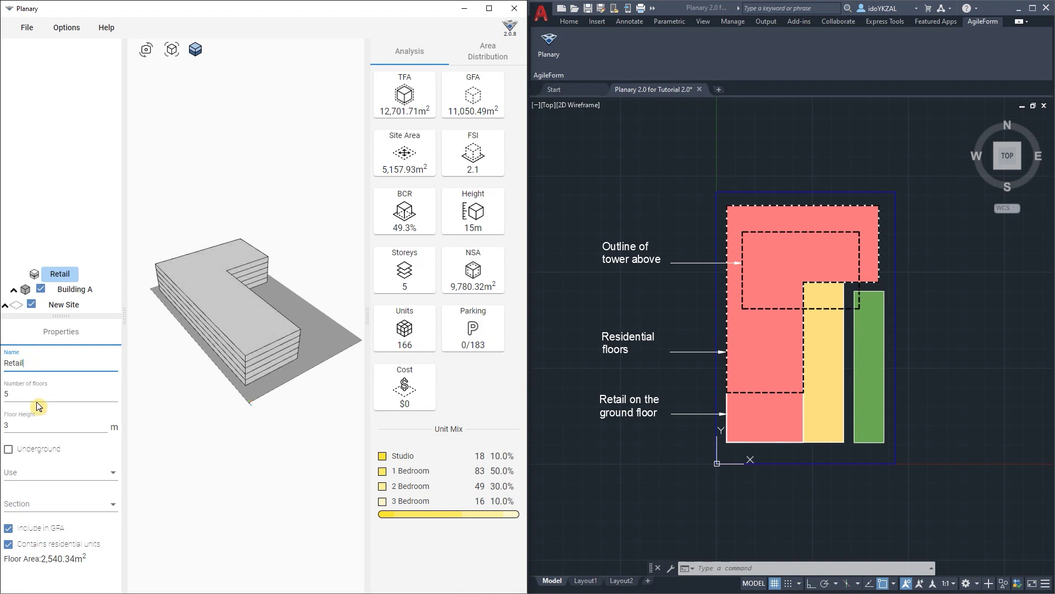
double_click(16, 395)
text(1)
double_click(15, 429)
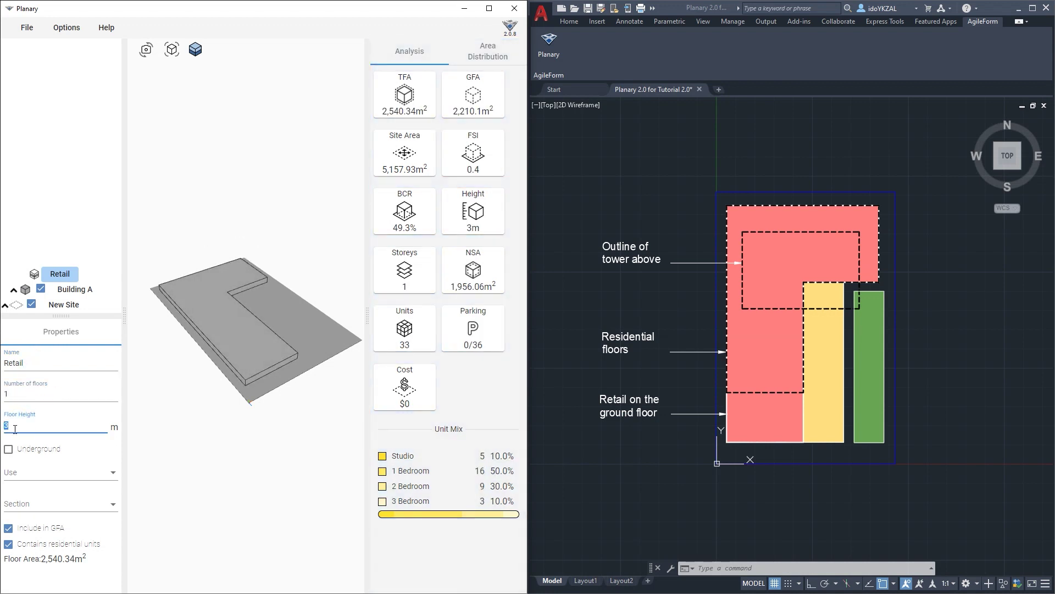
text(8)
Set the Retail part's use to Retail, section to Podium, and exclude residential units
click(33, 473)
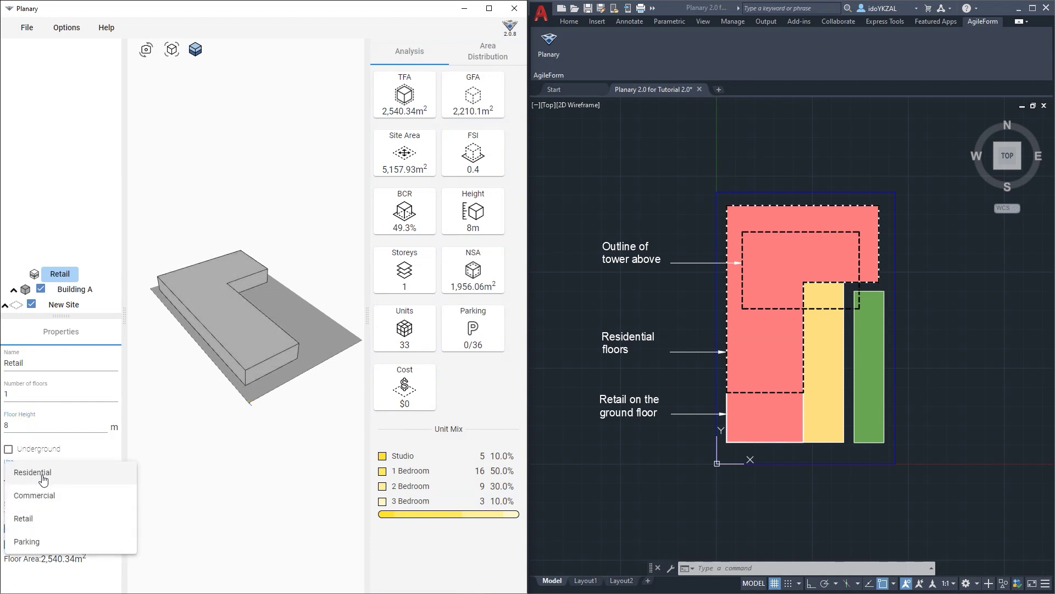
click(34, 518)
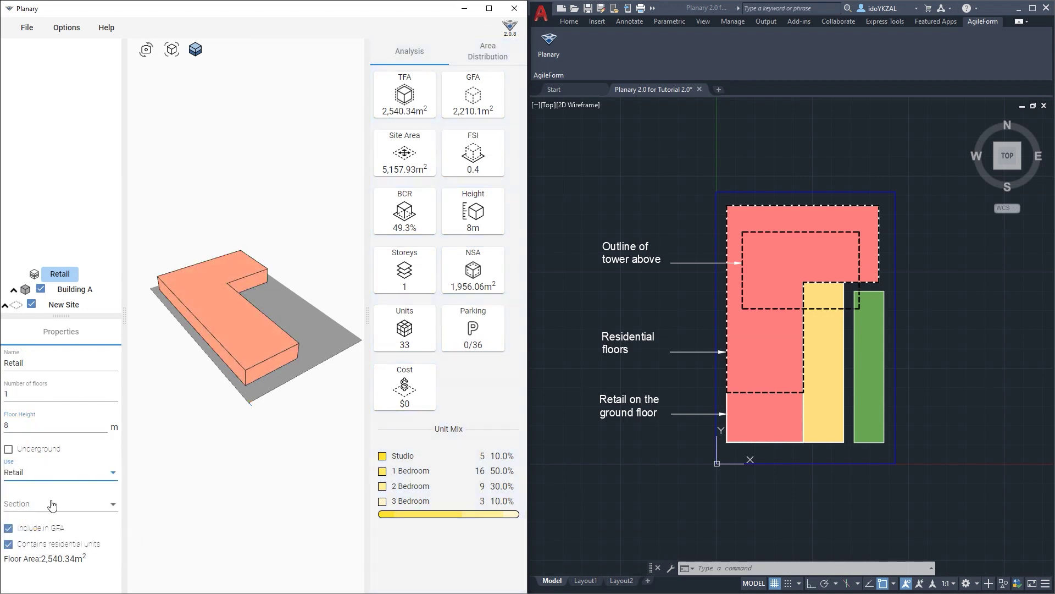
click(53, 501)
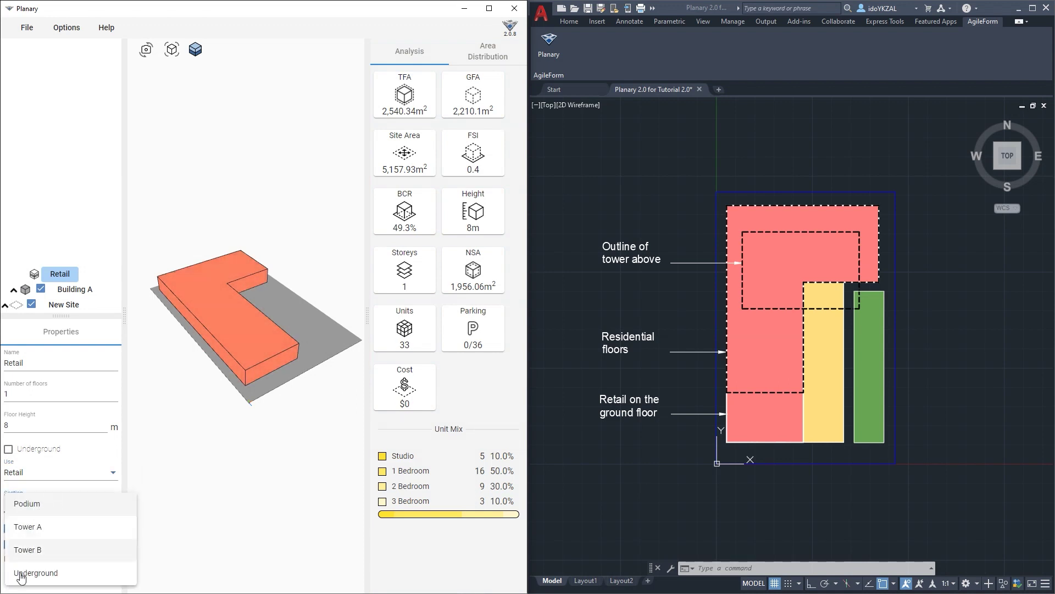
click(27, 502)
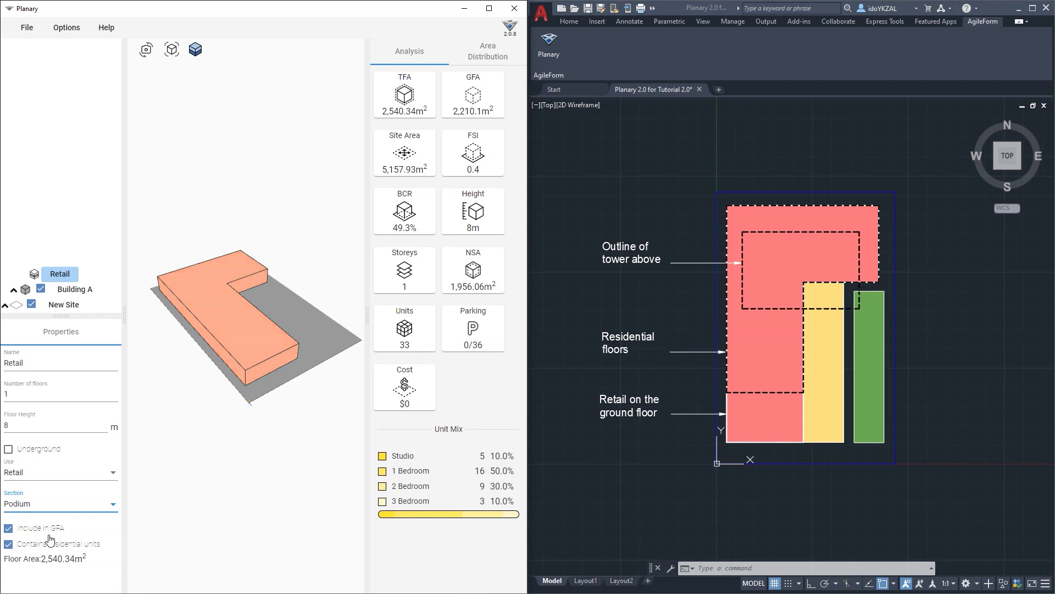
click(9, 545)
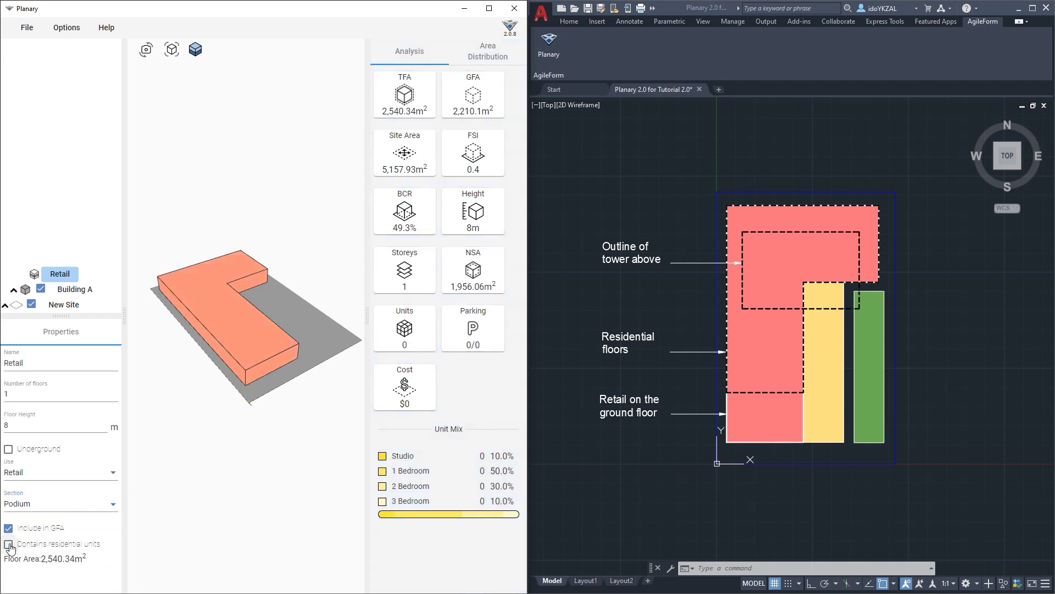
Add a building part on the Retail level using the yellow outline as footprint
drag(236, 423, 330, 421)
right_click(57, 272)
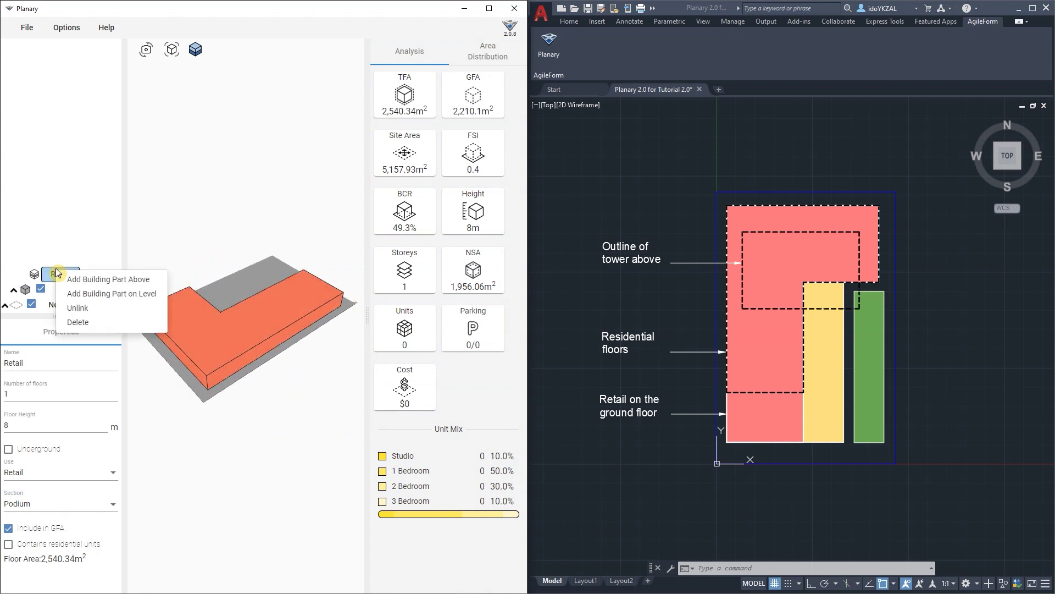
click(143, 296)
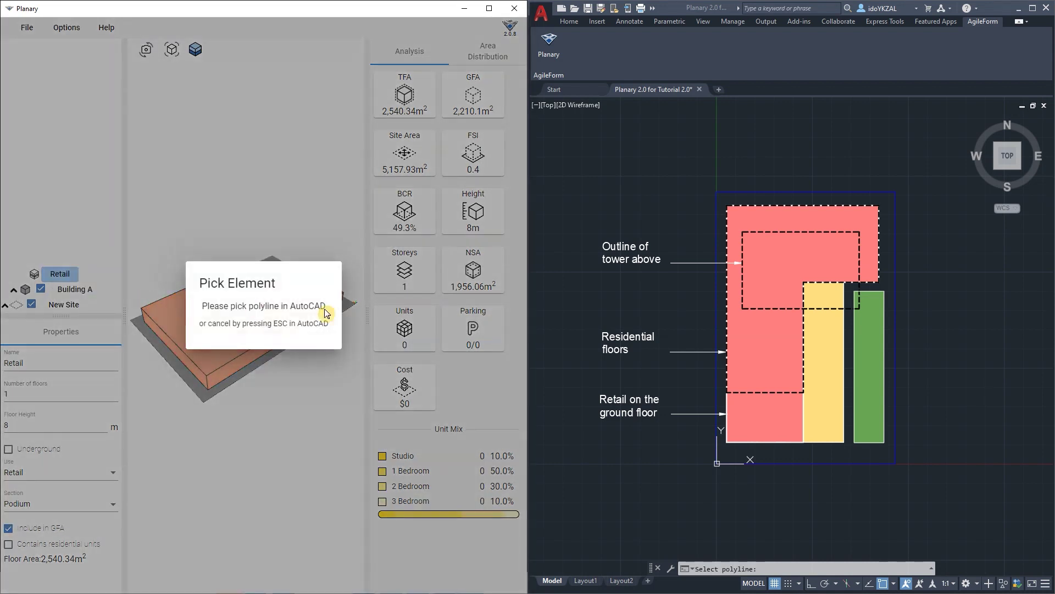
click(844, 329)
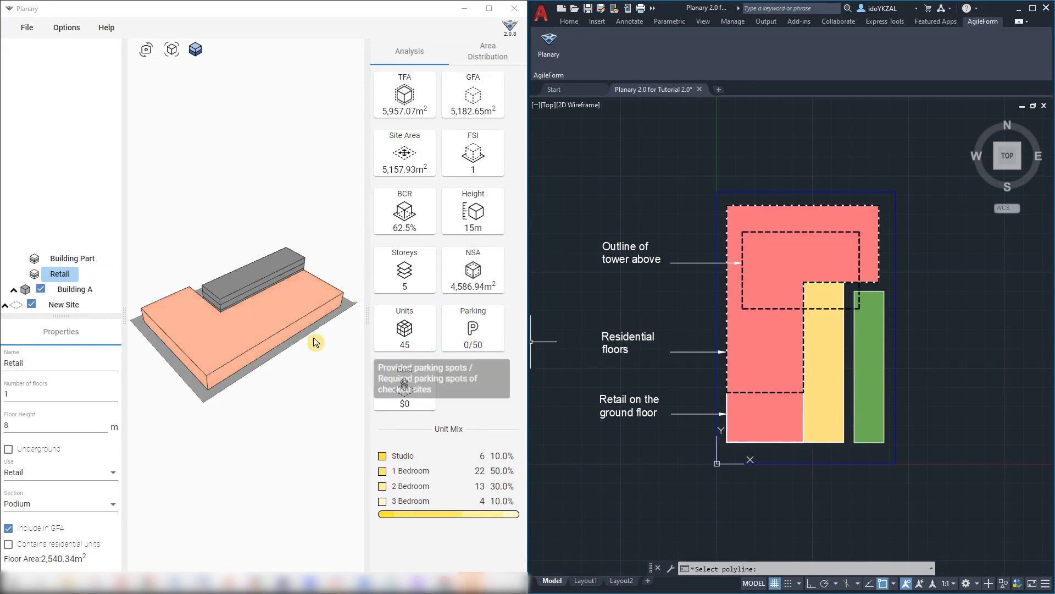
mouse_move(229, 335)
mouse_down()
mouse_move(372, 335)
mouse_move(227, 315)
mouse_up()
click(226, 315)
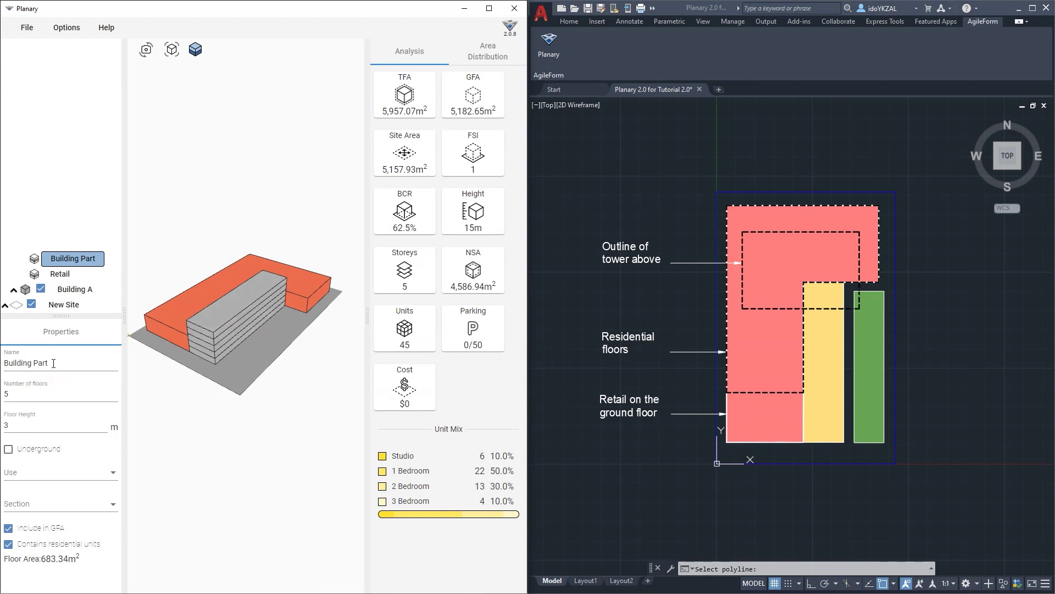
Name the new part Residential: 2 floors, 4 m height, Residential use, Podium section
triple_click(33, 363)
text(Residential)
double_click(20, 395)
text(2)
double_click(33, 427)
text(4)
click(26, 473)
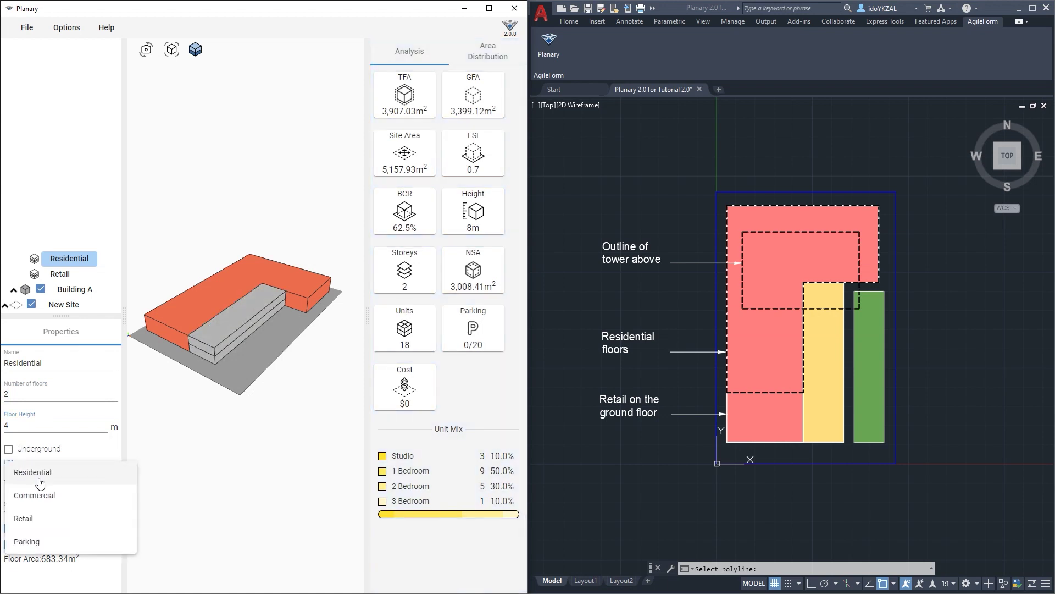
click(36, 475)
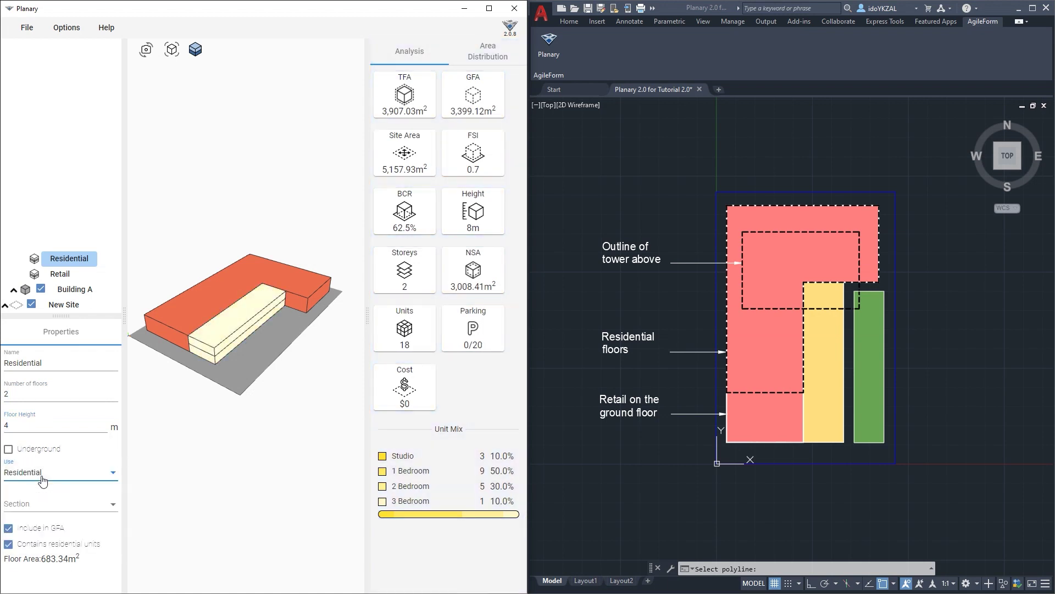
click(35, 503)
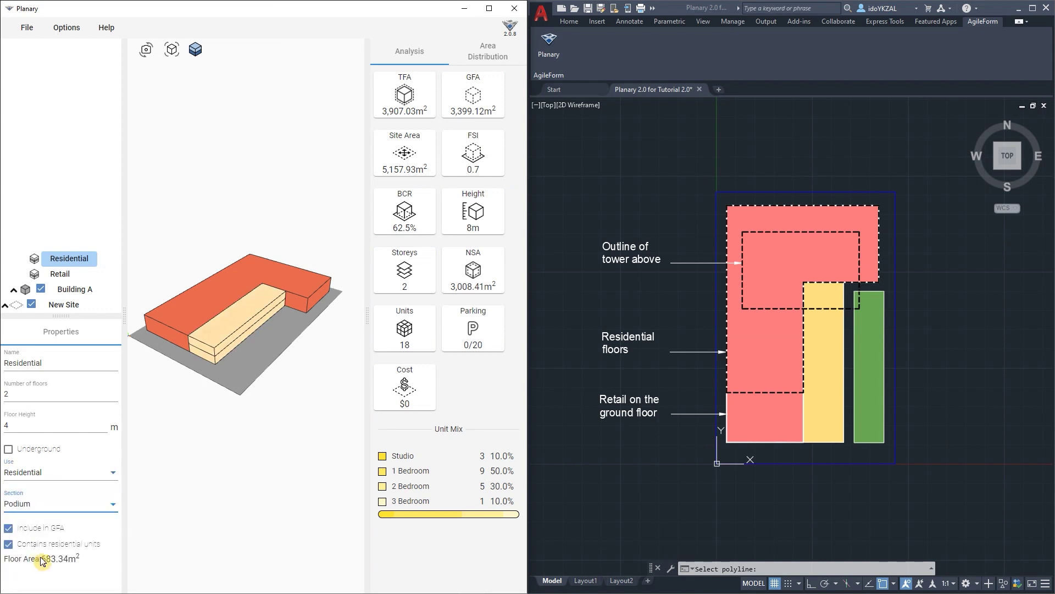
drag(207, 412, 172, 325)
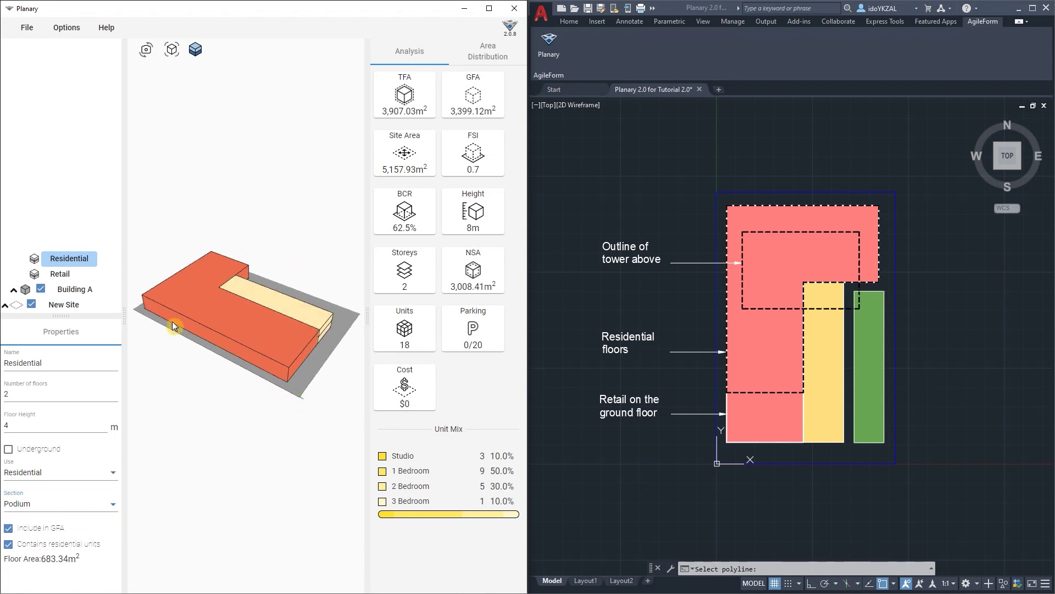
Add a 6-floor part above Residential using the L-shaped outline as footprint
right_click(71, 265)
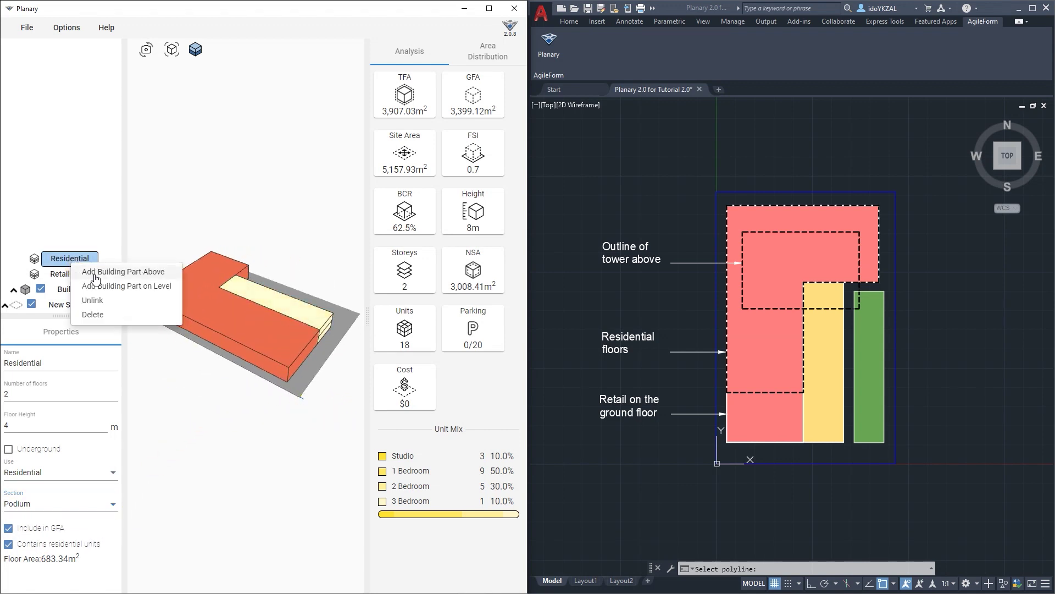
click(158, 272)
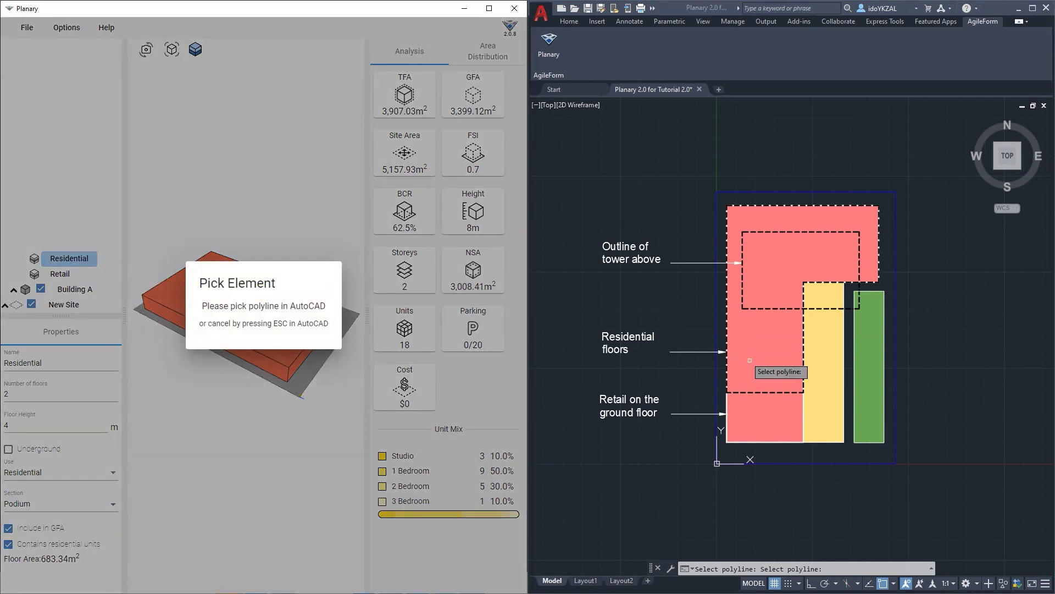
click(760, 392)
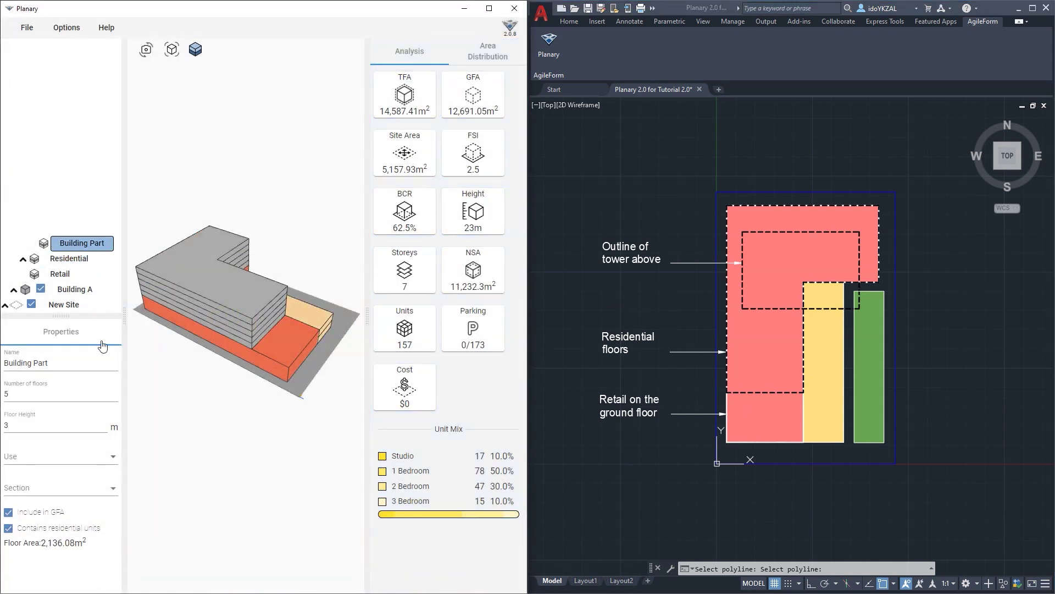
click(26, 363)
key(ctrl+a)
text(Residential)
key(Tab)
text(6)
Set the upper part to Residential use and Podium section, and name it Podium
click(16, 458)
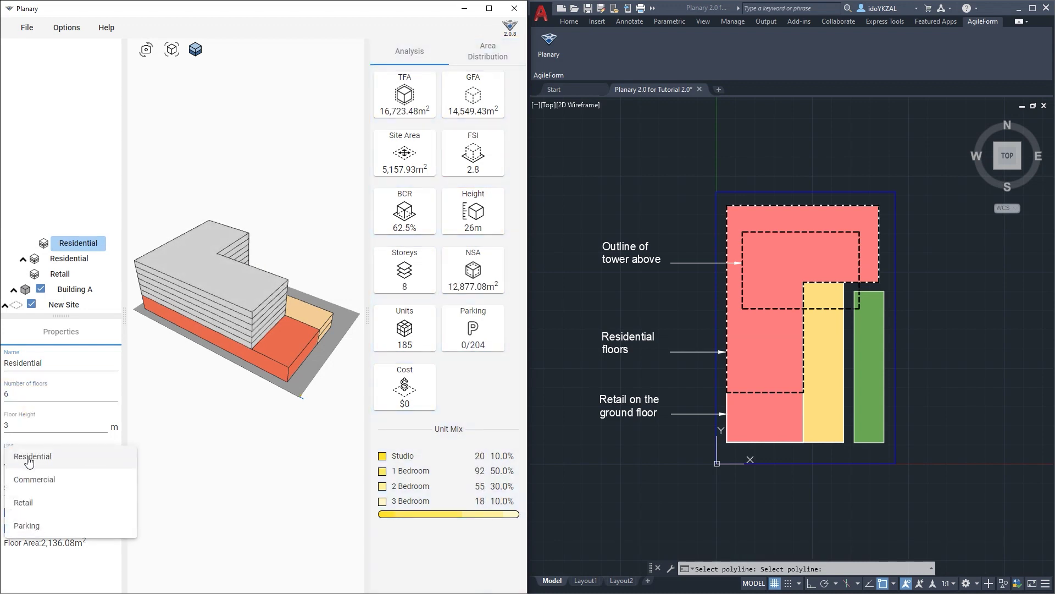
click(38, 459)
click(45, 489)
click(36, 496)
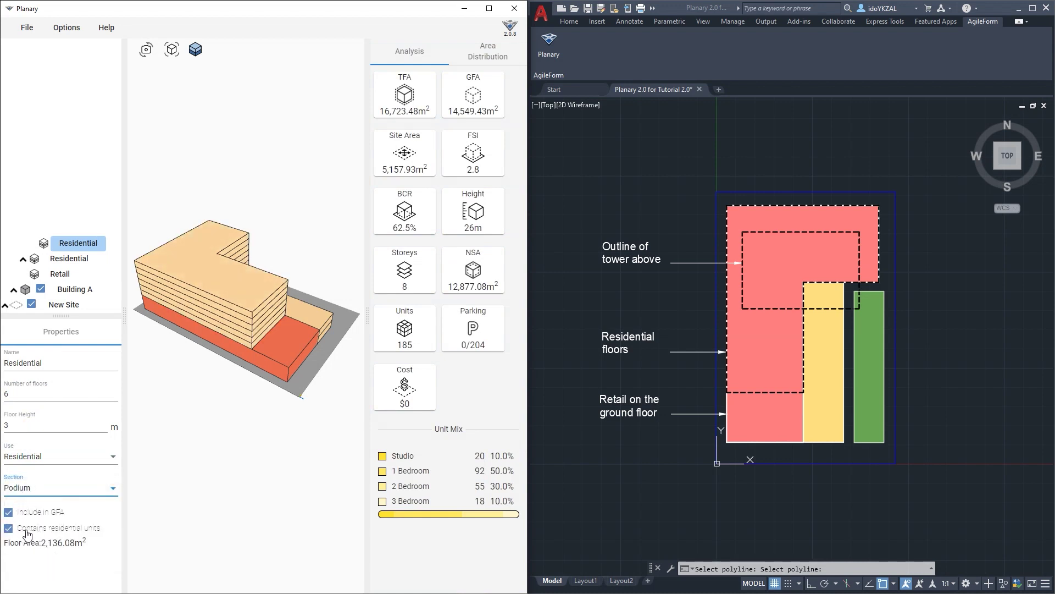
drag(221, 373, 279, 378)
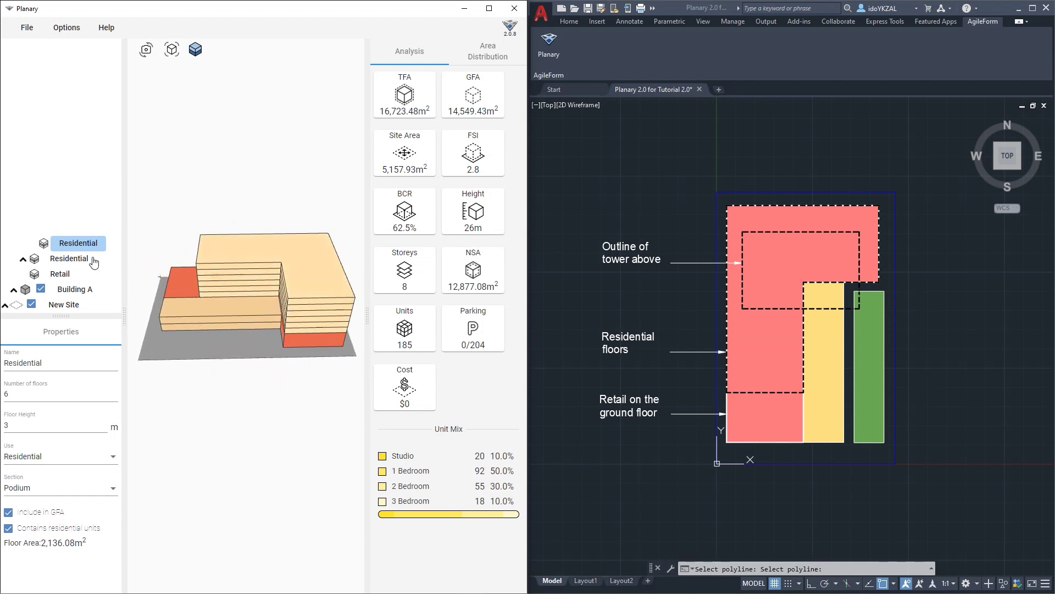
click(45, 364)
text(Podium)
key(ctrl+Delete)
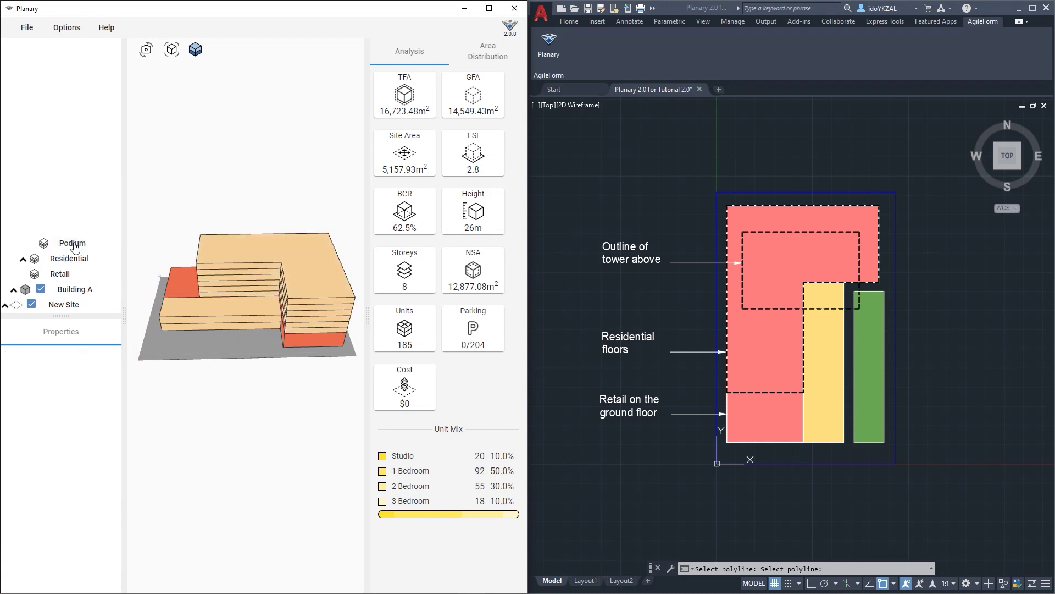
Add a building part above the Podium using the tower outline as footprint
click(74, 244)
right_click(74, 244)
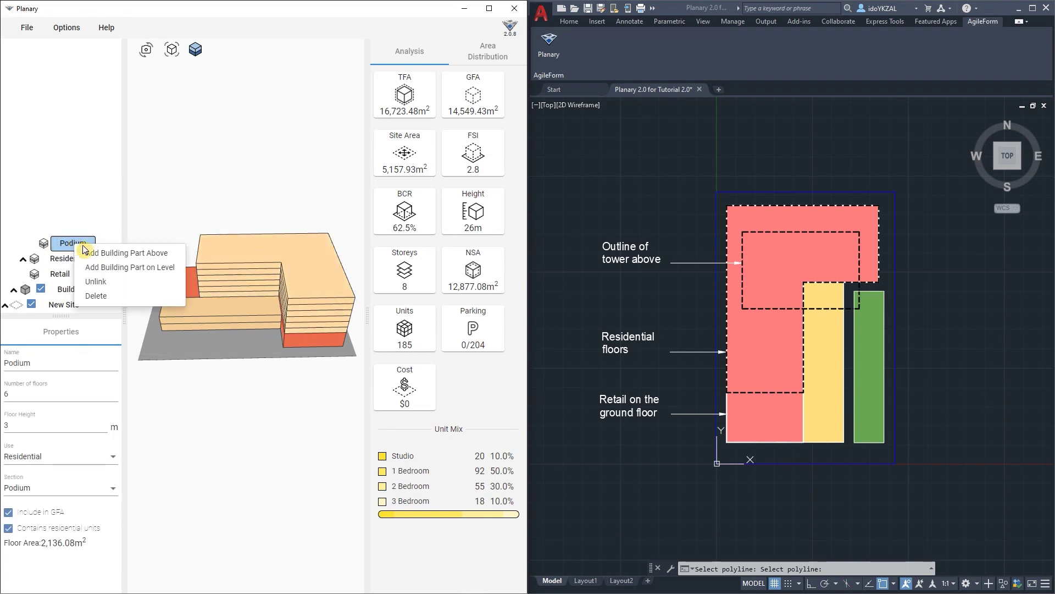
click(138, 257)
click(752, 233)
drag(291, 255, 246, 261)
Give the tower part 22 floors and Residential use, then select its name for renaming
double_click(11, 395)
text(22)
click(43, 456)
click(45, 459)
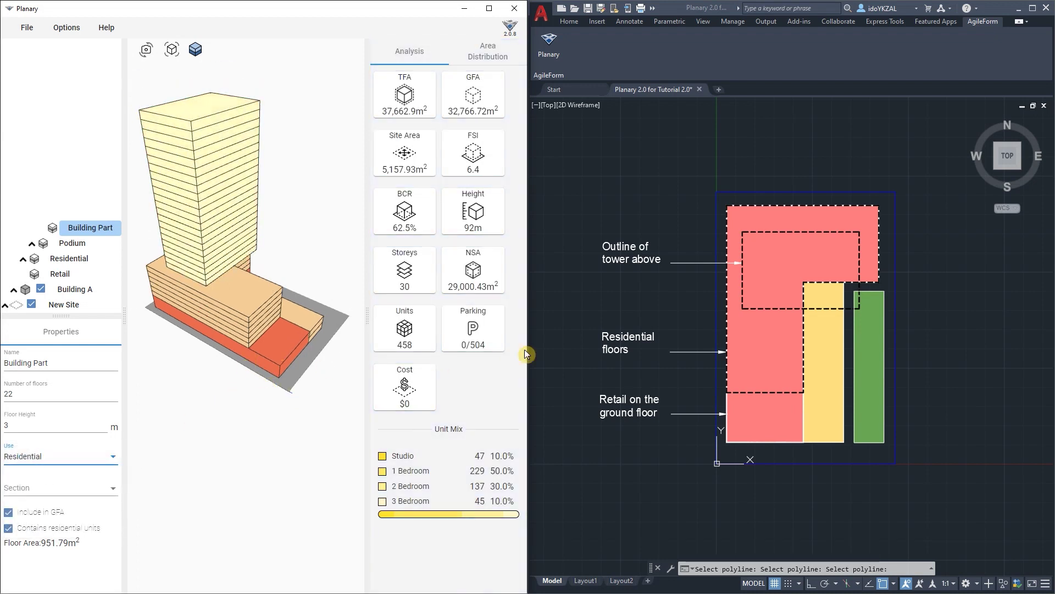
drag(189, 333, 186, 309)
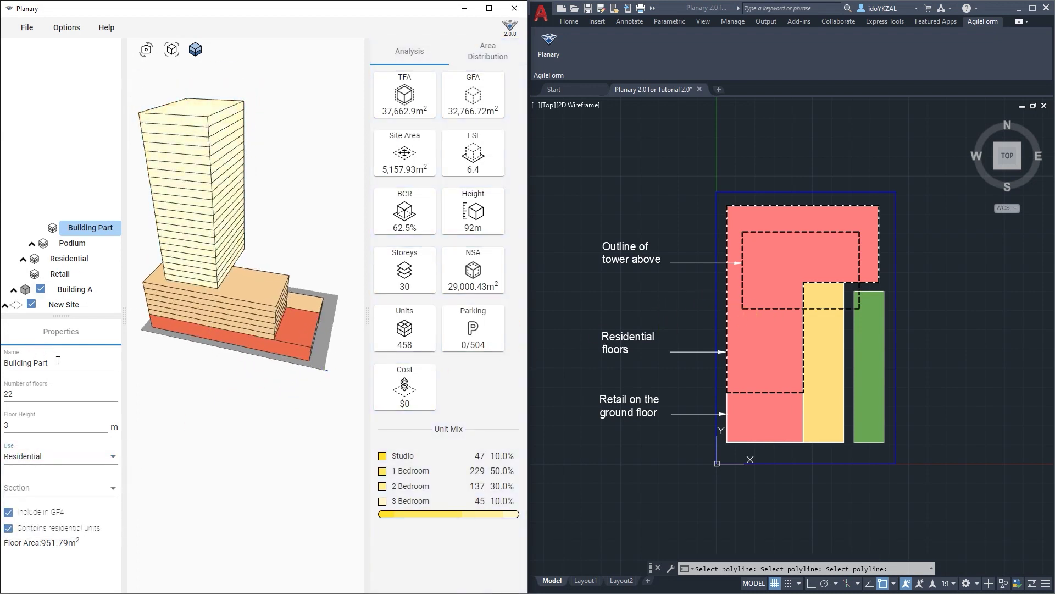
triple_click(16, 363)
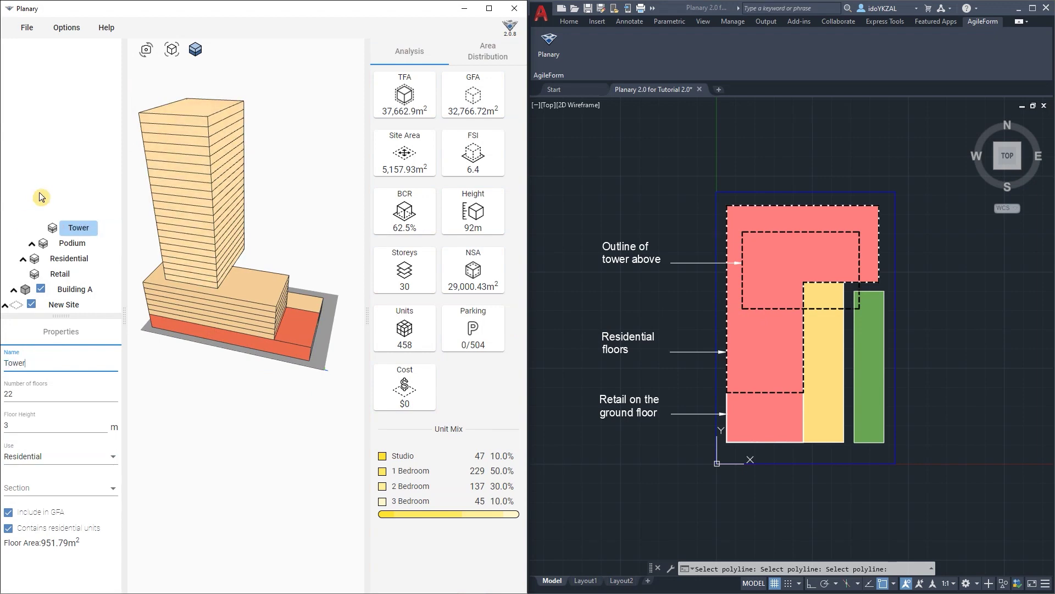
Confirm the part name Tower and select the Tower part in the model
click(41, 198)
drag(243, 311, 270, 250)
click(270, 292)
Move the tower outline to the site's top-left corner with the M (Move) command
click(766, 236)
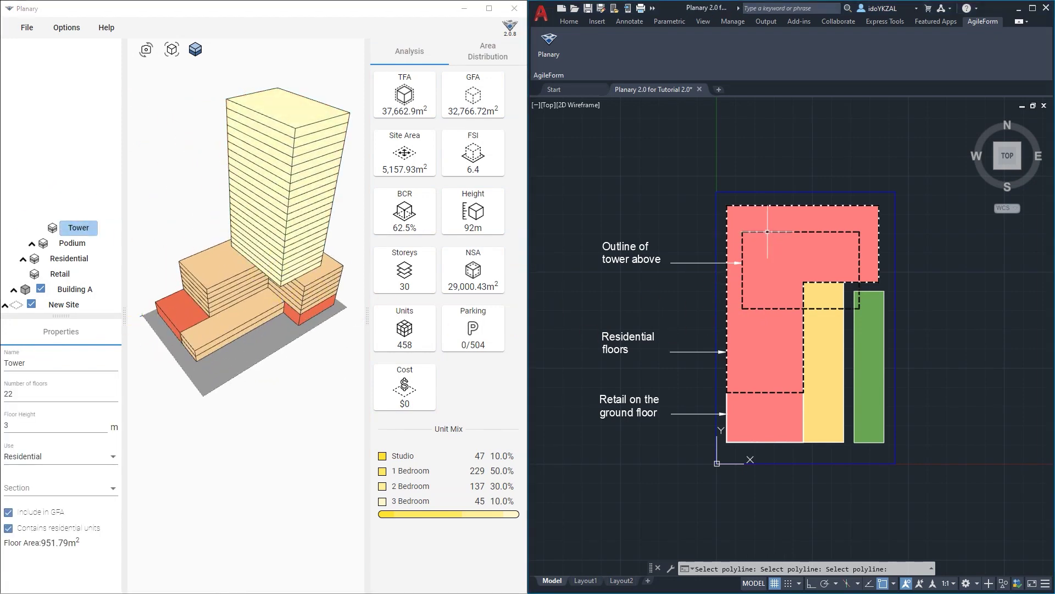
scroll(766, 235, up, 4)
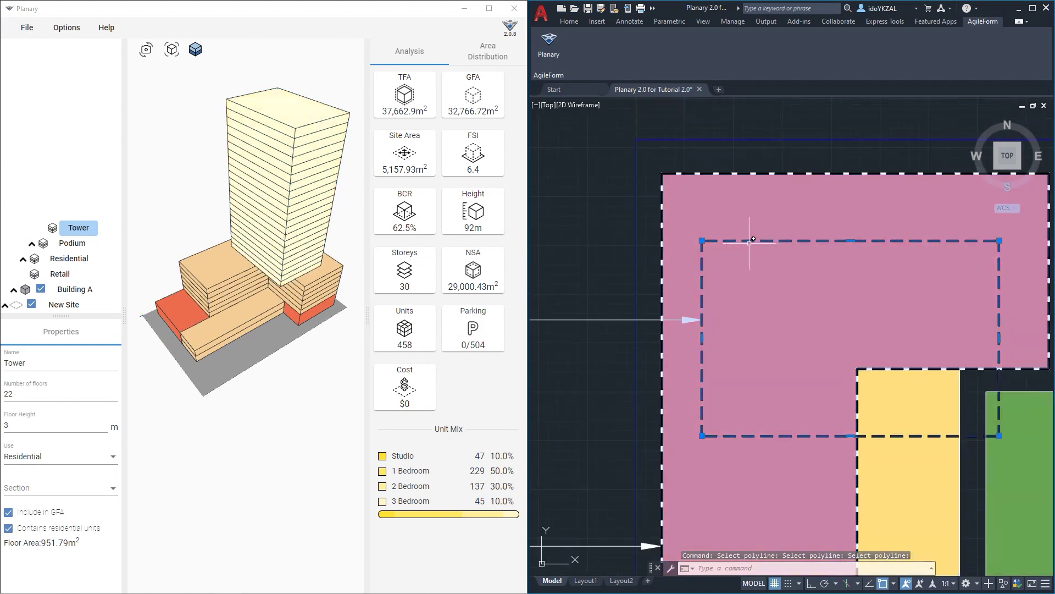
text(m)
key(Return)
click(702, 241)
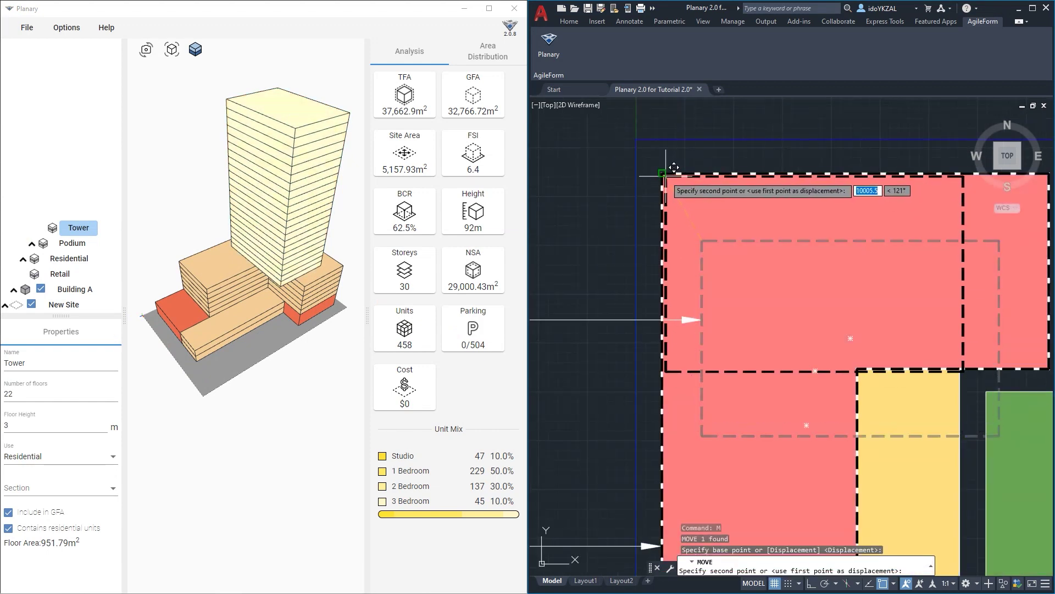
click(662, 175)
drag(271, 278, 259, 242)
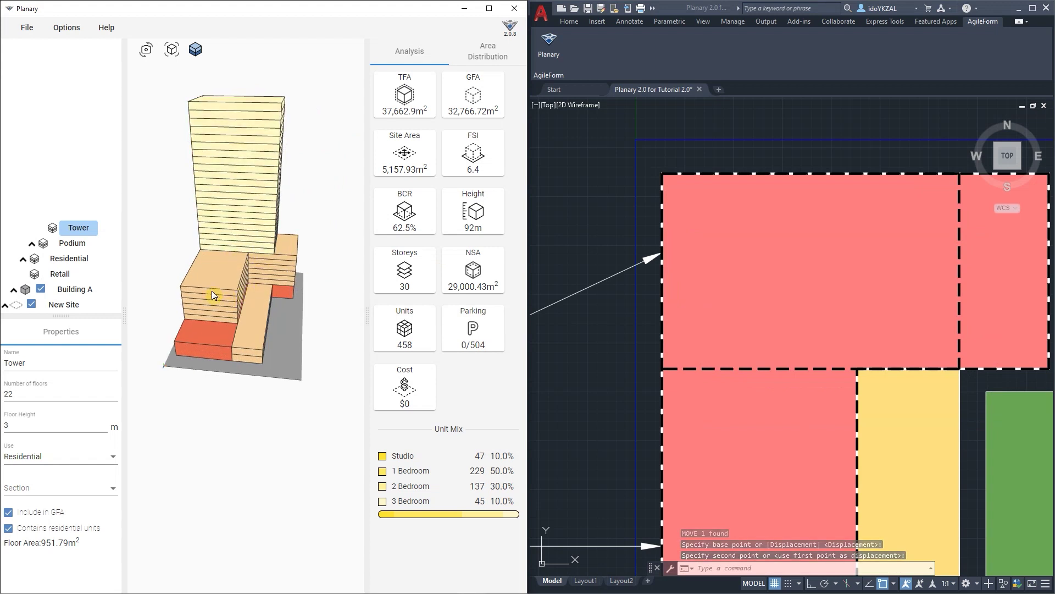
drag(220, 286, 370, 314)
Try widening the tower outline horizontally, then cancel to keep its original width
click(918, 271)
click(958, 253)
scroll(880, 281, down, 4)
scroll(831, 306, up, 2)
click(830, 326)
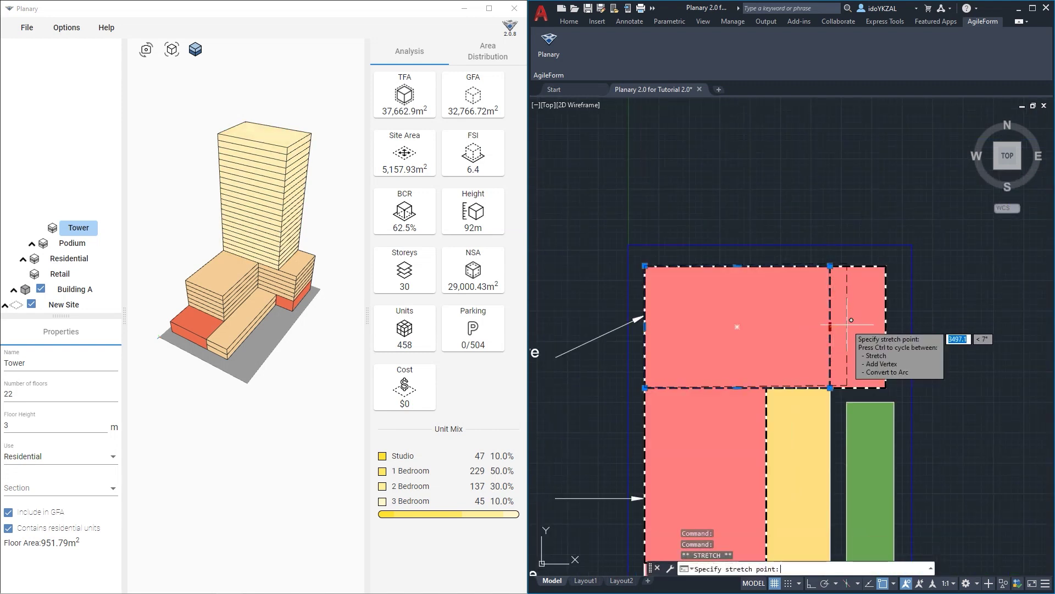
key(F8)
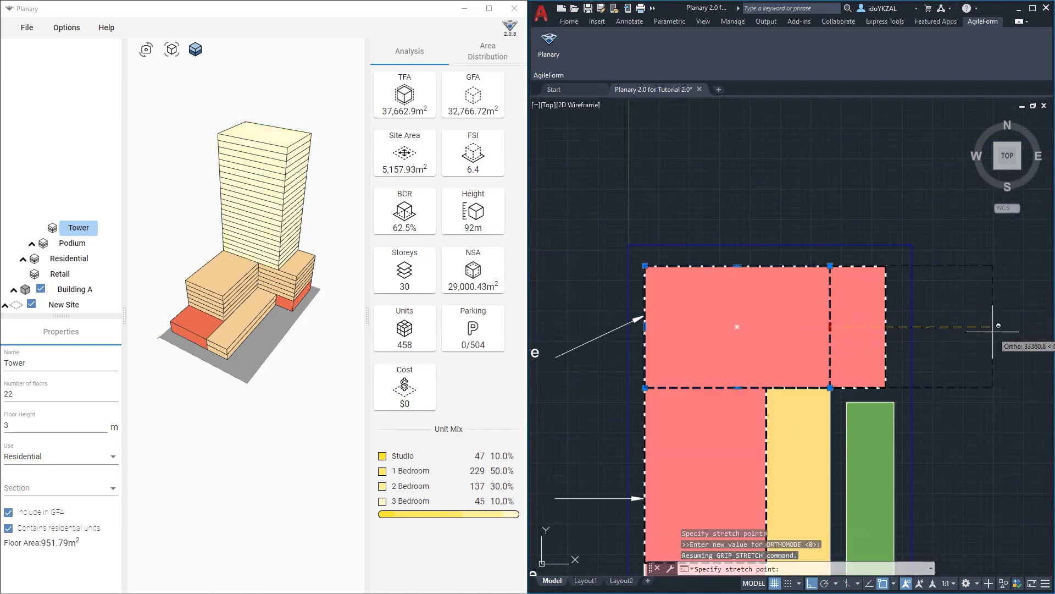
click(992, 326)
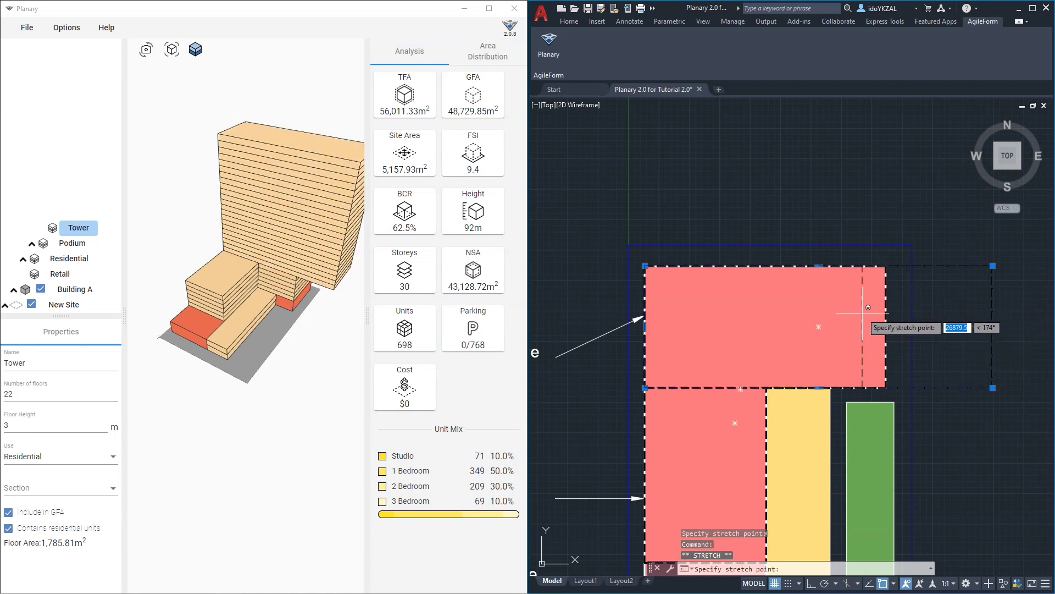
key(Escape)
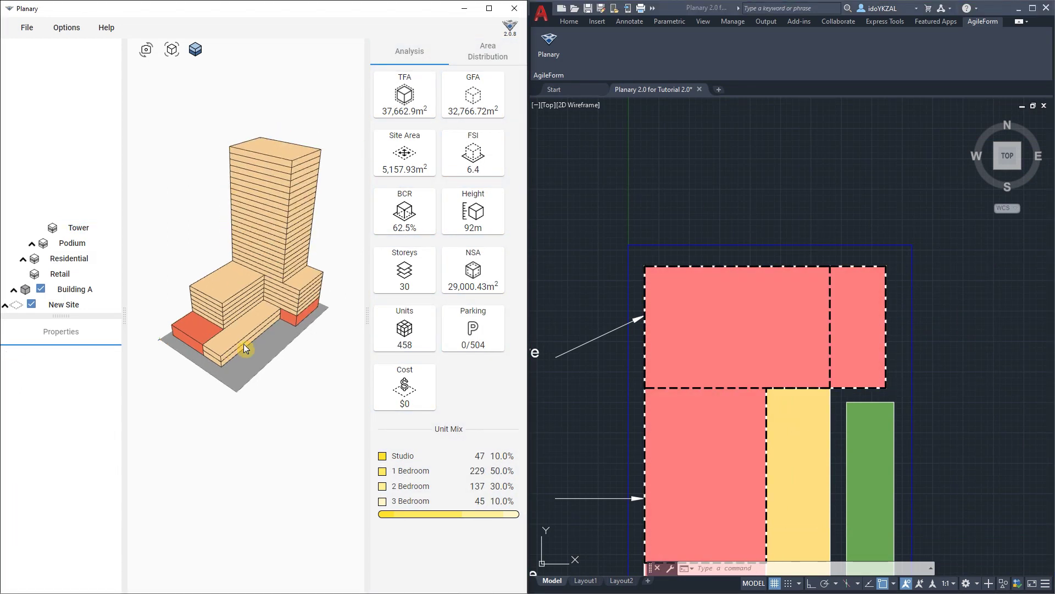
scroll(686, 387, down, 2)
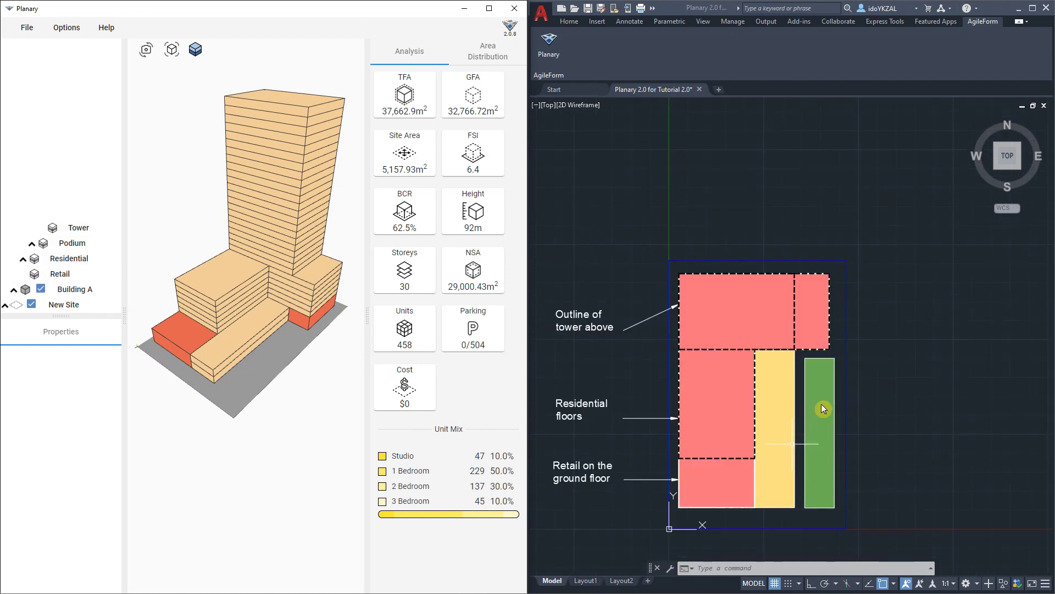
Add a land area to New Site using the green rectangle as its outline
click(62, 308)
right_click(63, 307)
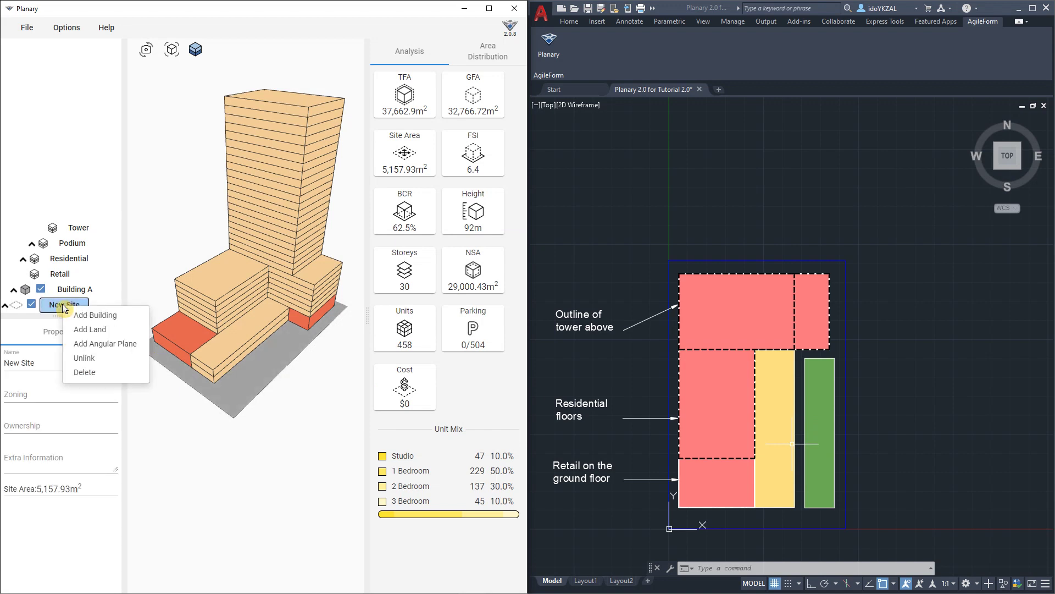
click(107, 335)
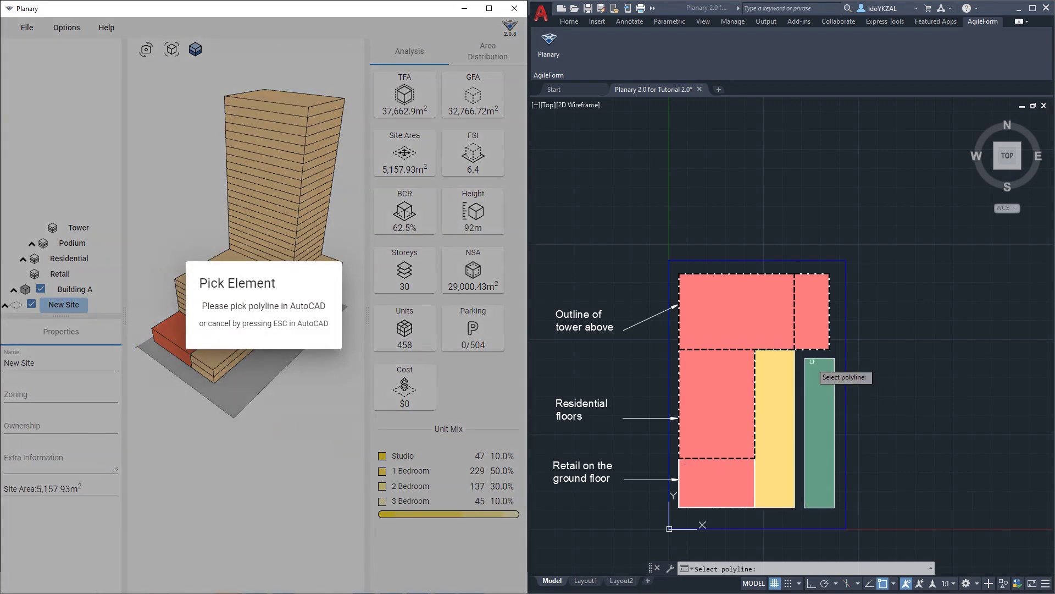
click(816, 359)
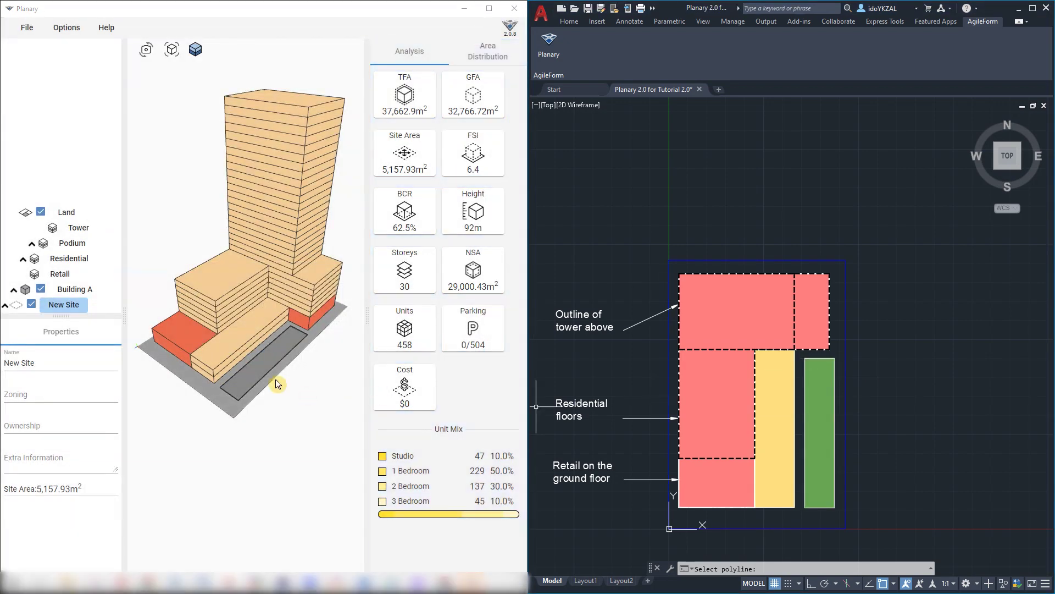
click(270, 365)
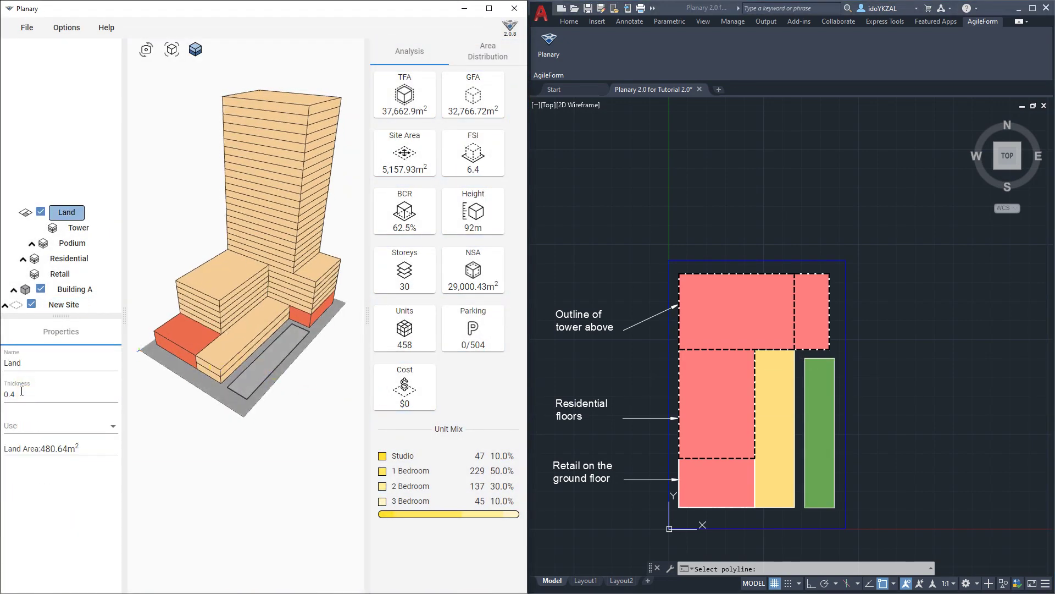
Name the land area Green and set its use to Greenery
click(22, 425)
click(30, 373)
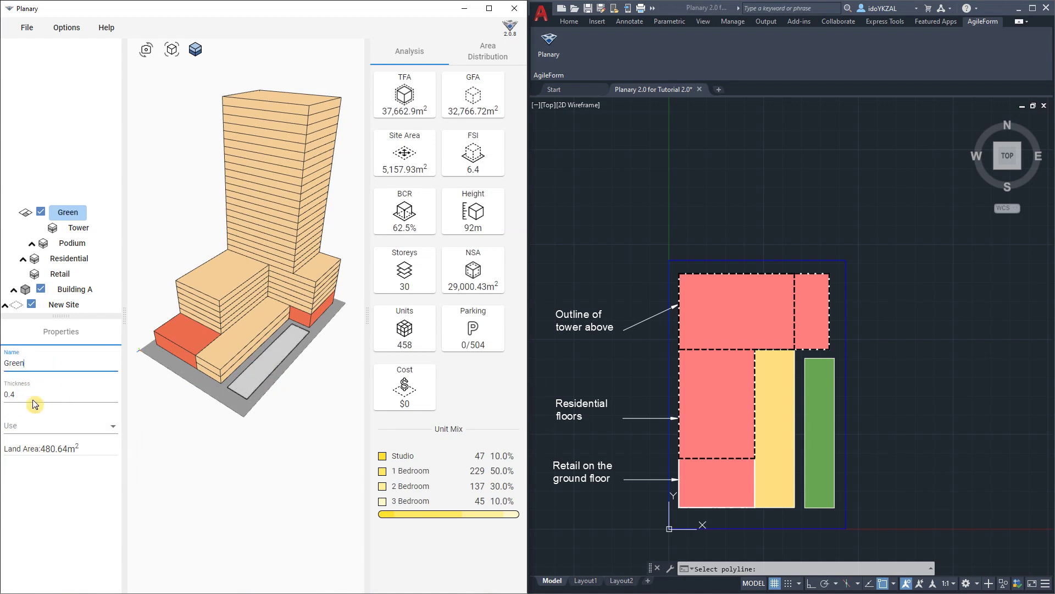
click(19, 427)
click(30, 427)
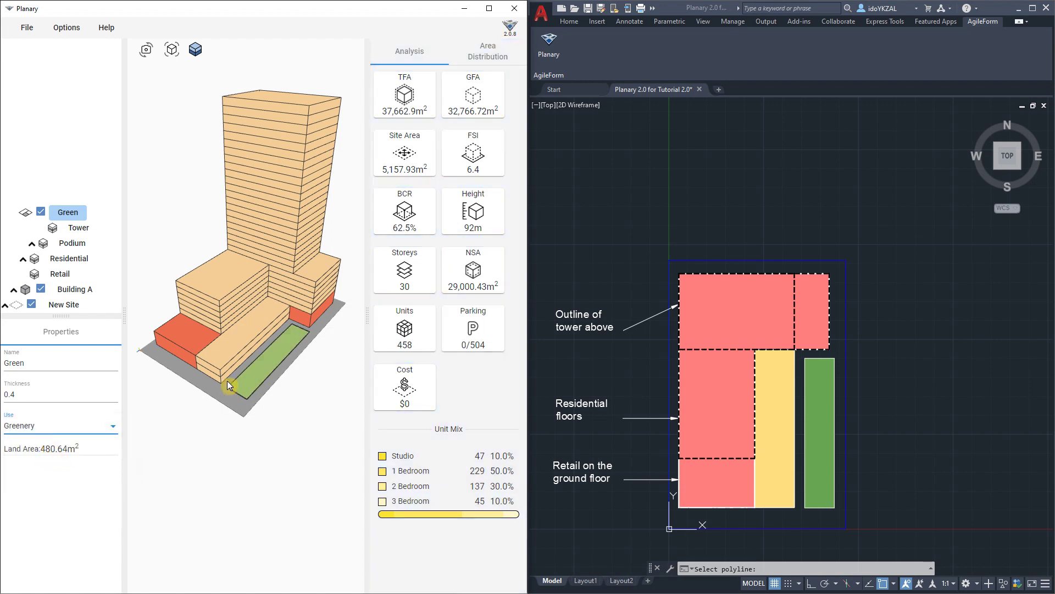
drag(228, 383, 242, 393)
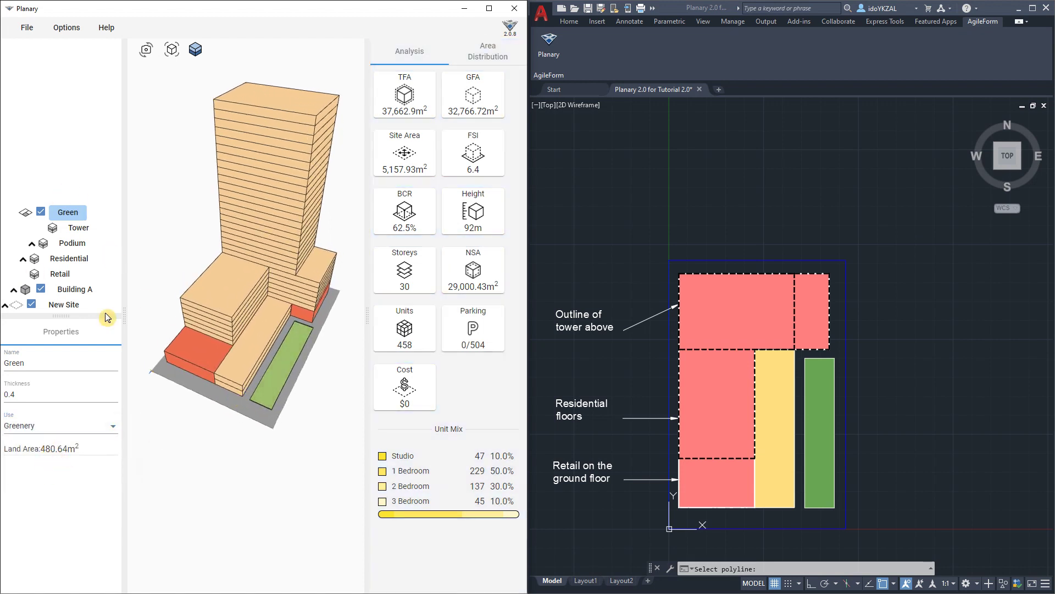
drag(239, 282, 233, 281)
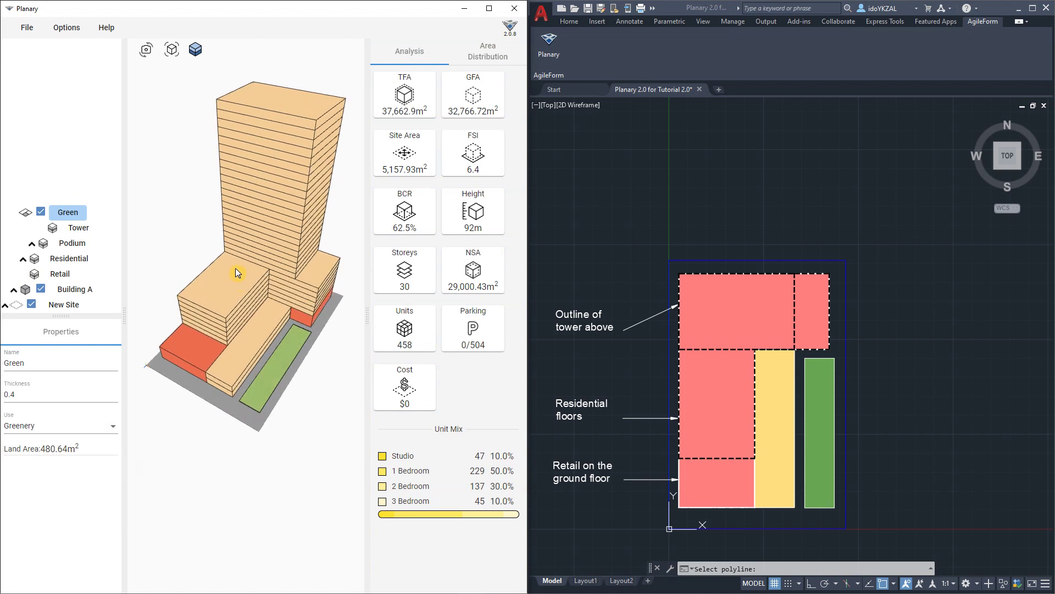
middle_drag(744, 365, 760, 337)
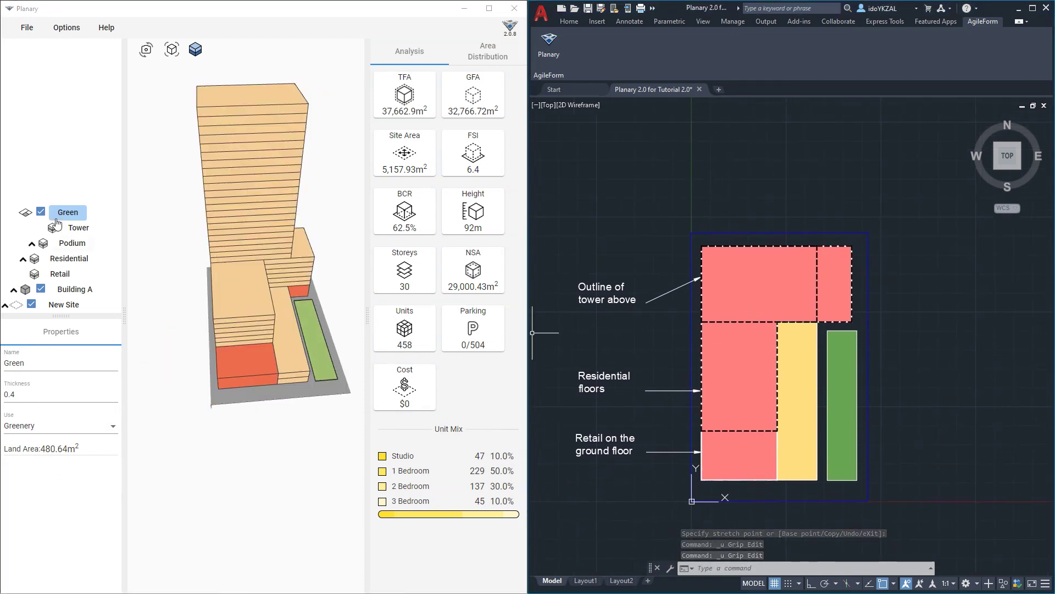
Unlink the Tower, then relink it to the tower outline polyline in AutoCAD
click(72, 231)
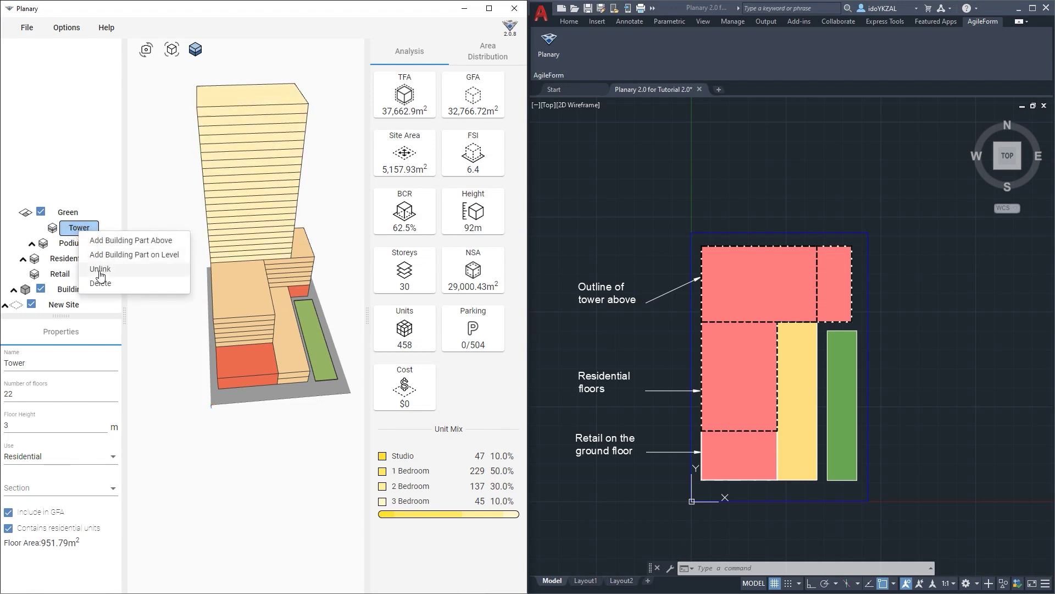
click(100, 271)
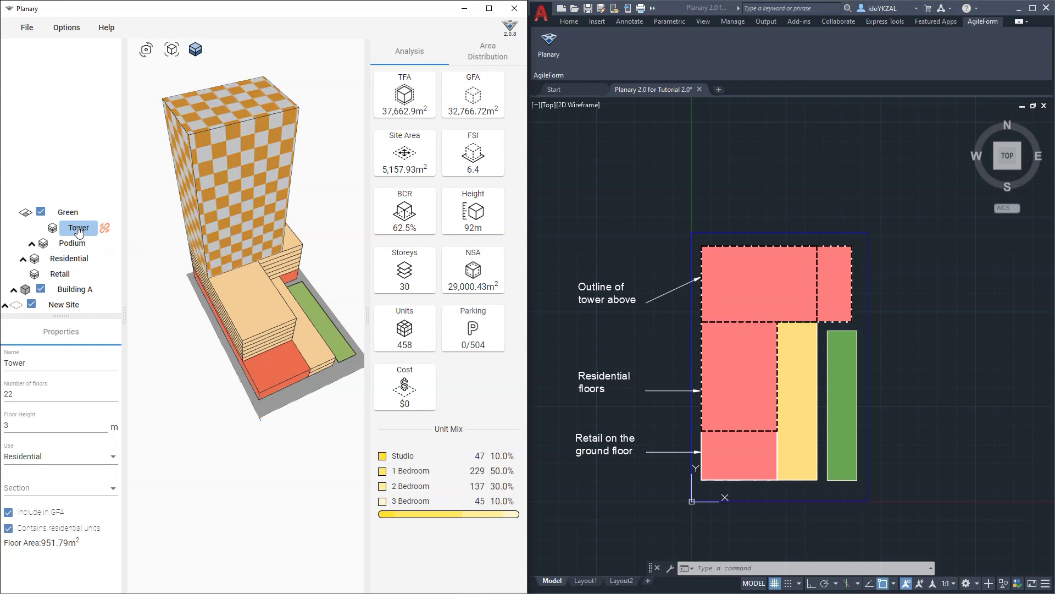
right_click(78, 232)
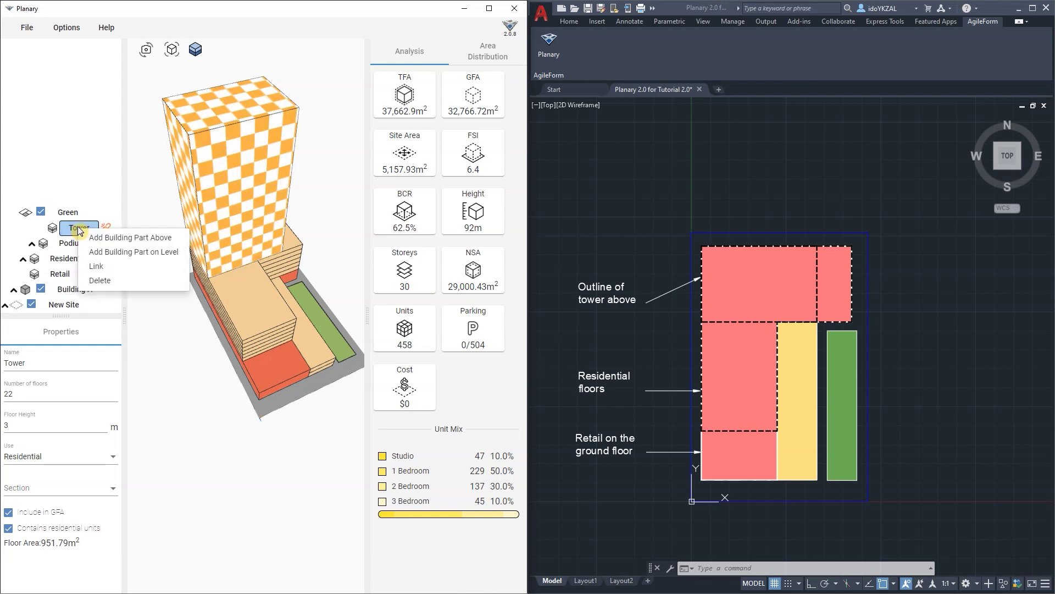
click(97, 266)
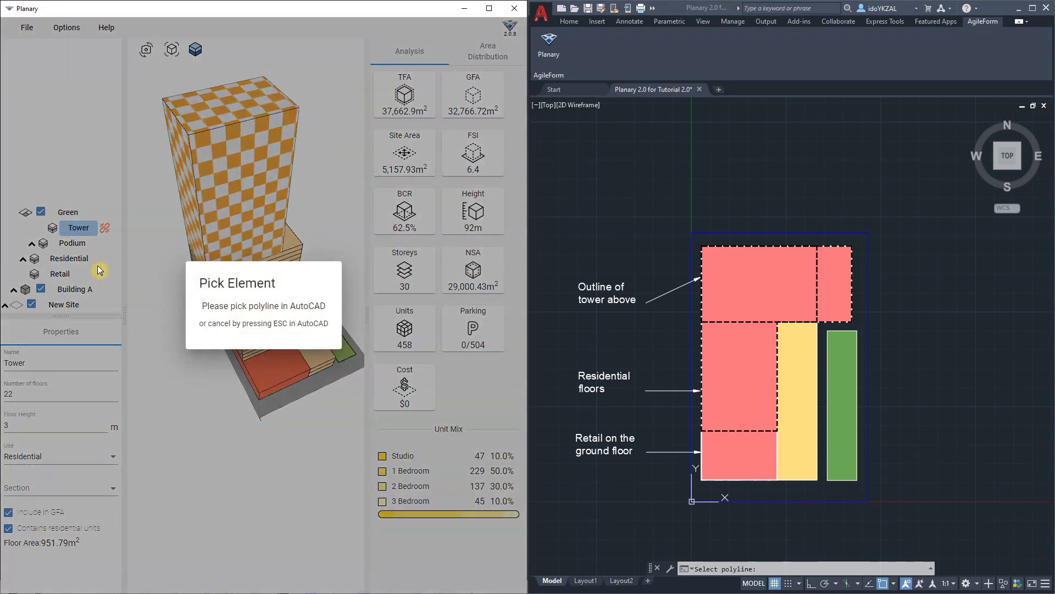
click(727, 321)
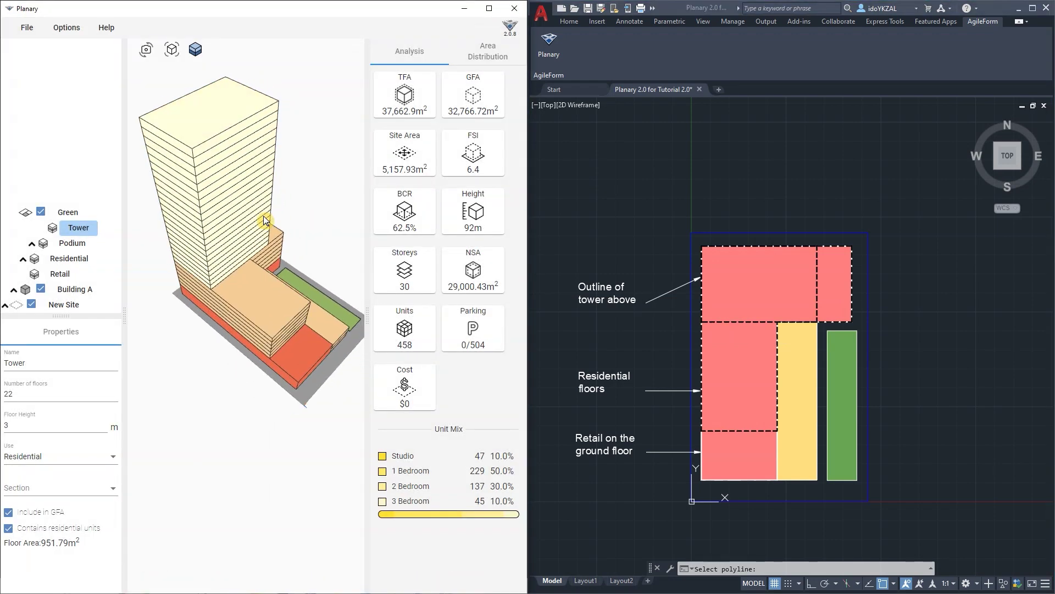
drag(264, 222, 232, 174)
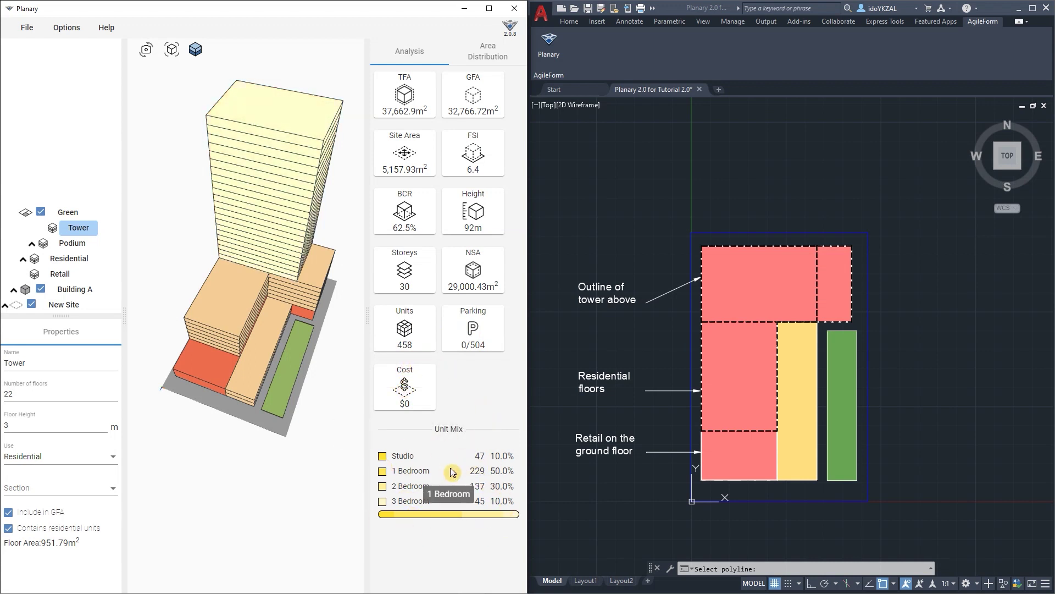
mouse_move(308, 378)
mouse_down()
mouse_move(296, 379)
mouse_move(316, 375)
mouse_up()
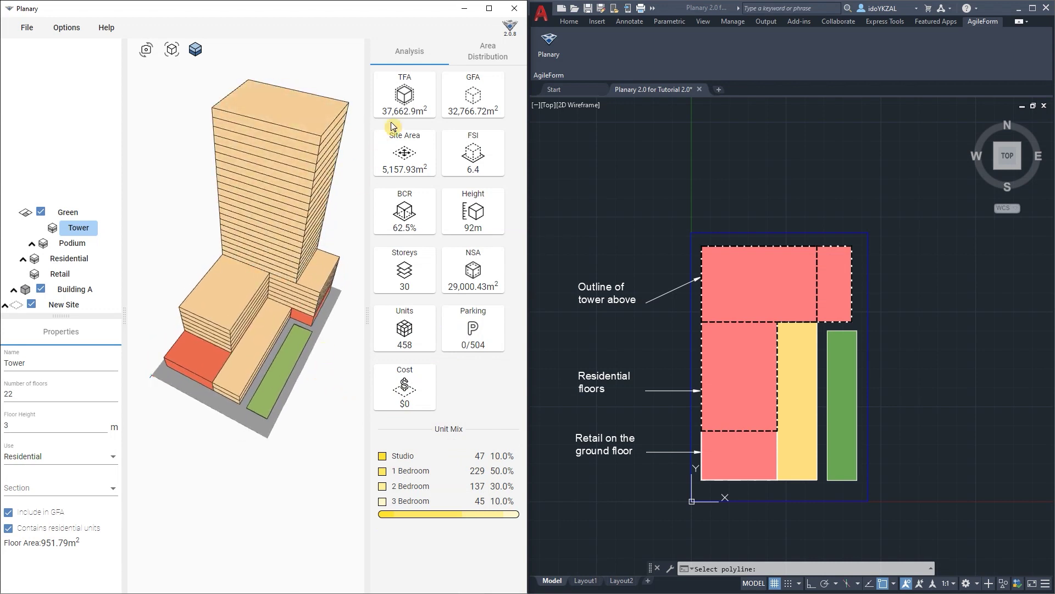
click(481, 57)
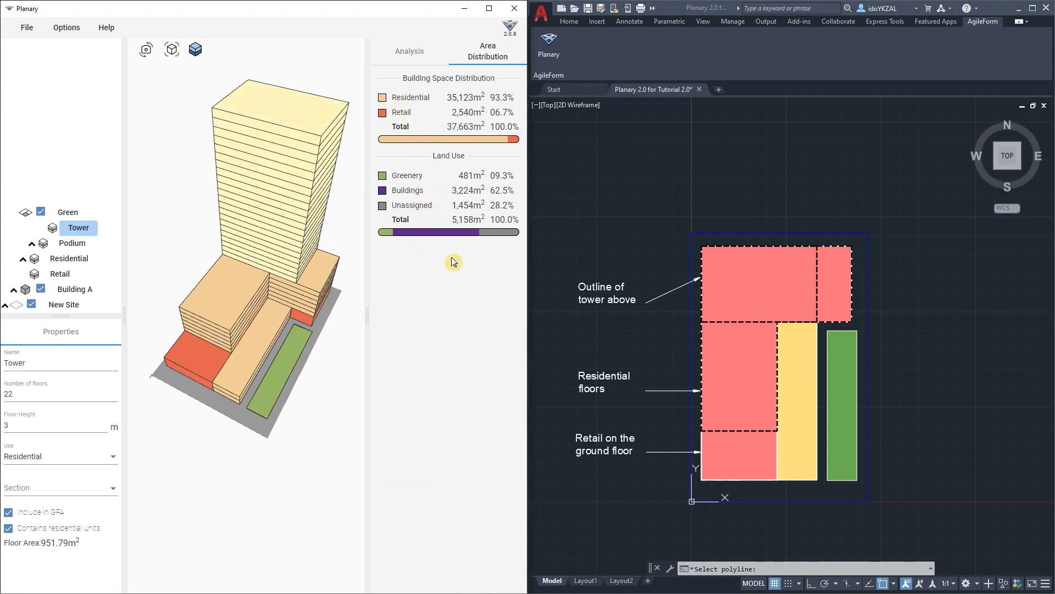
click(412, 52)
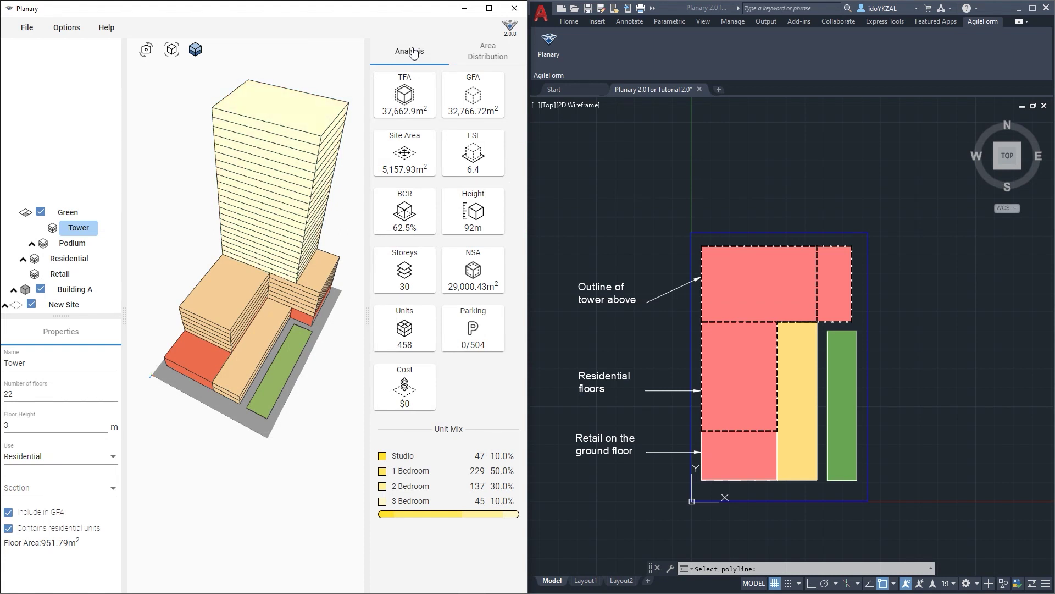
Turn on City Context, widen the map view, and place the location marker at the site
click(105, 61)
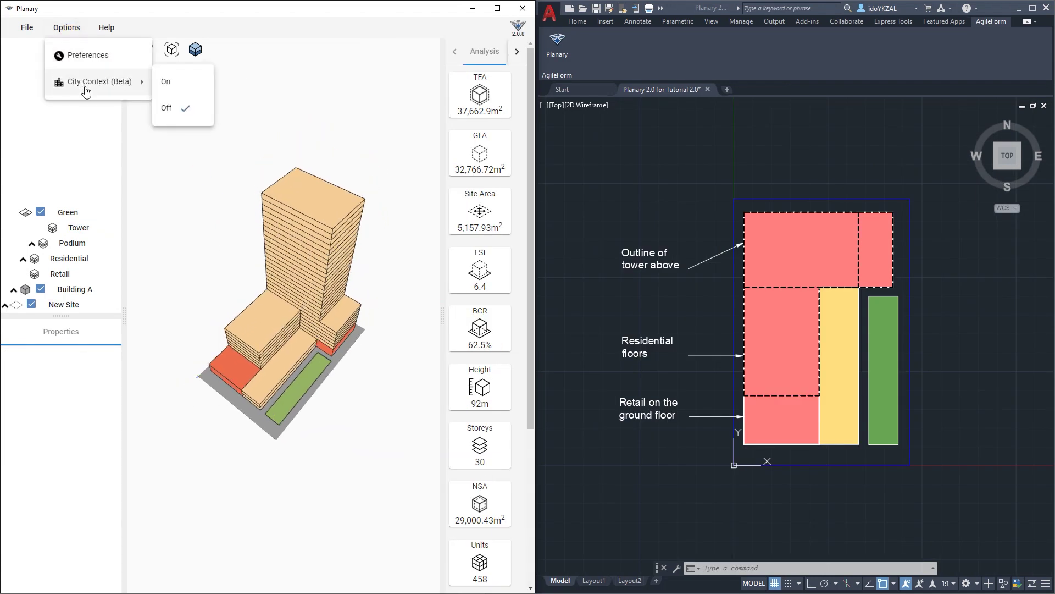
click(181, 90)
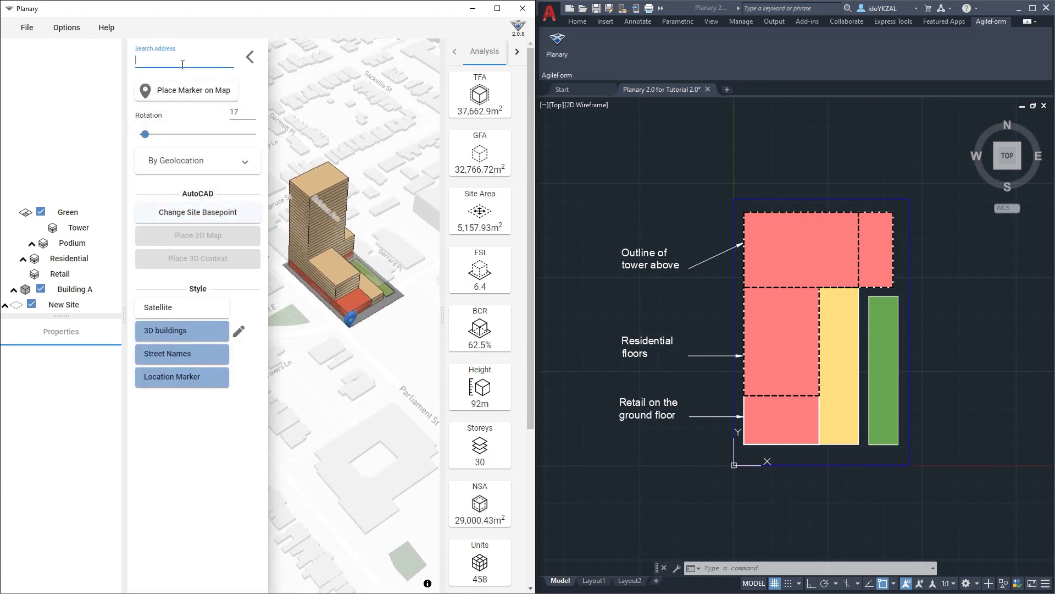
drag(536, 150, 691, 150)
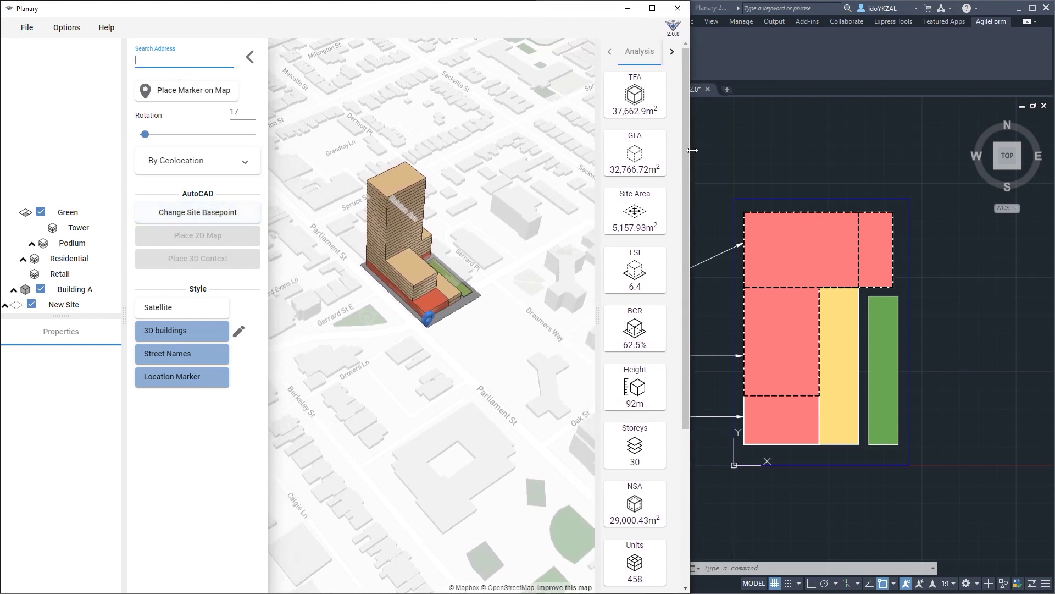
scroll(447, 350, up, 2)
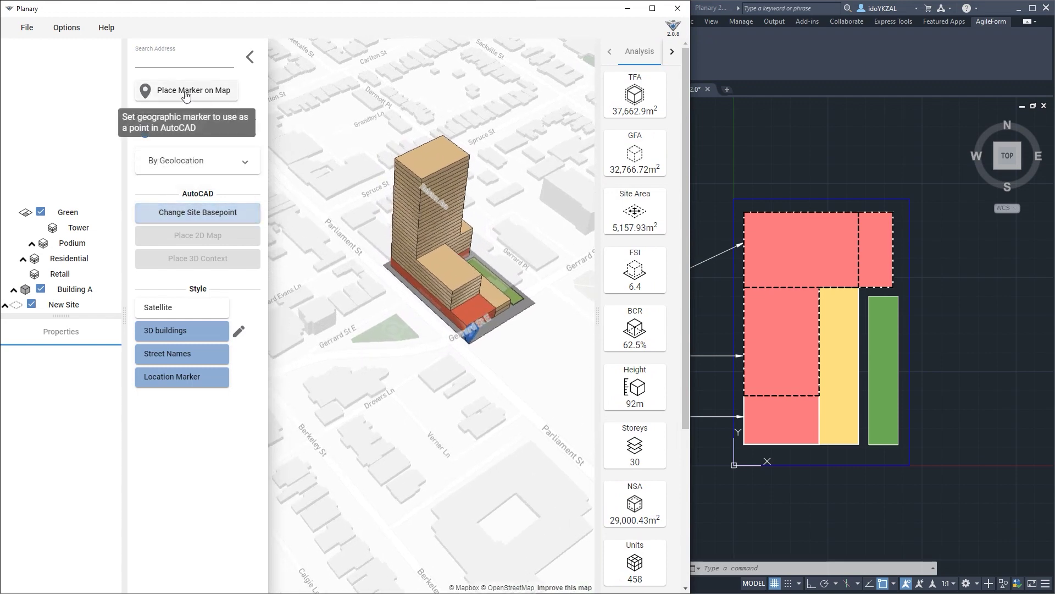
scroll(353, 292, down, 2)
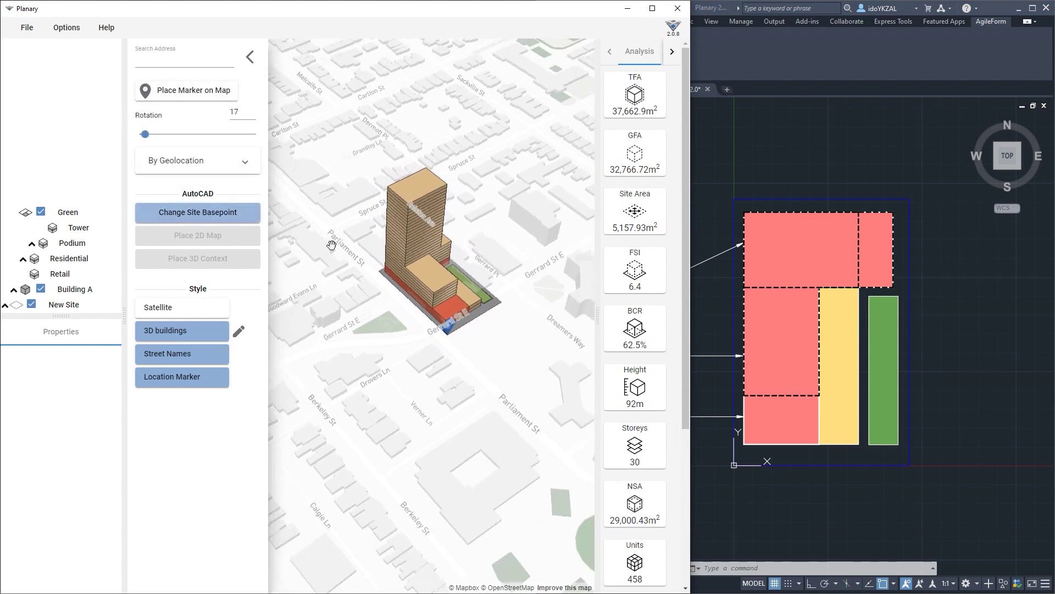
click(169, 96)
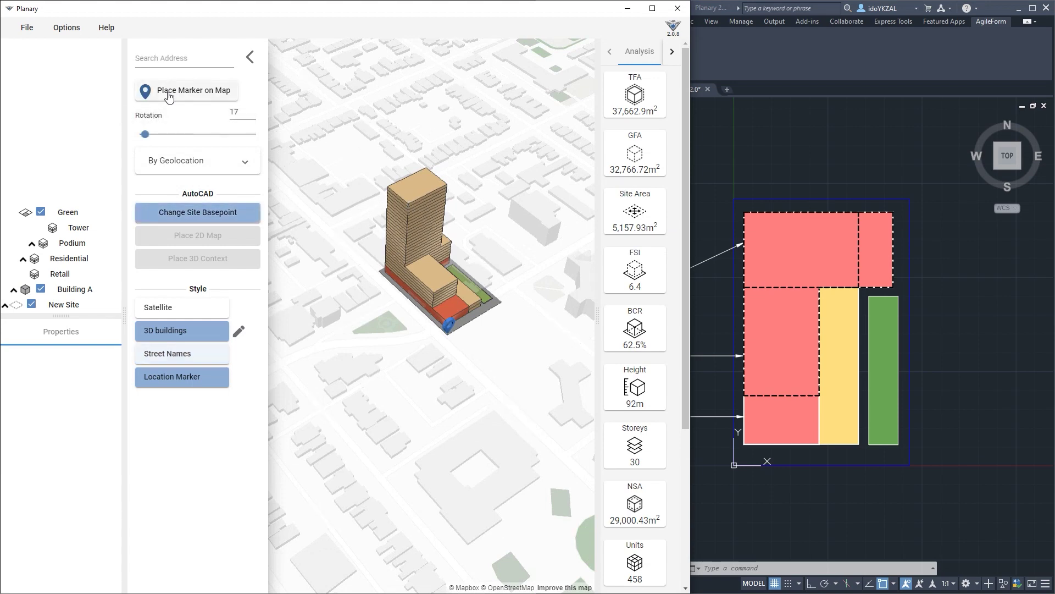
click(535, 416)
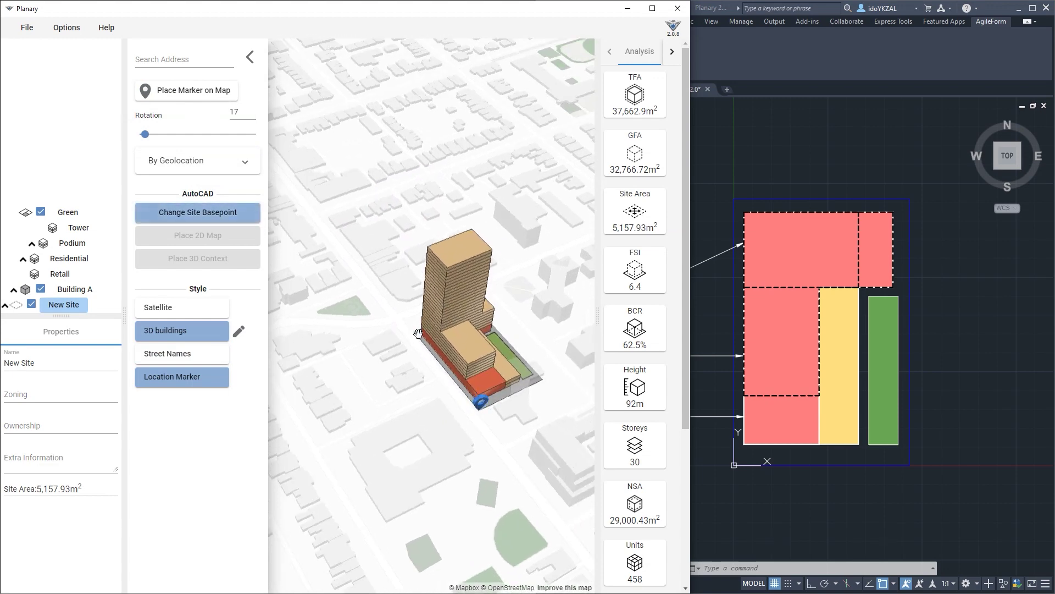
Reset the site basepoint to the site's top-left corner picked in AutoCAD
click(733, 196)
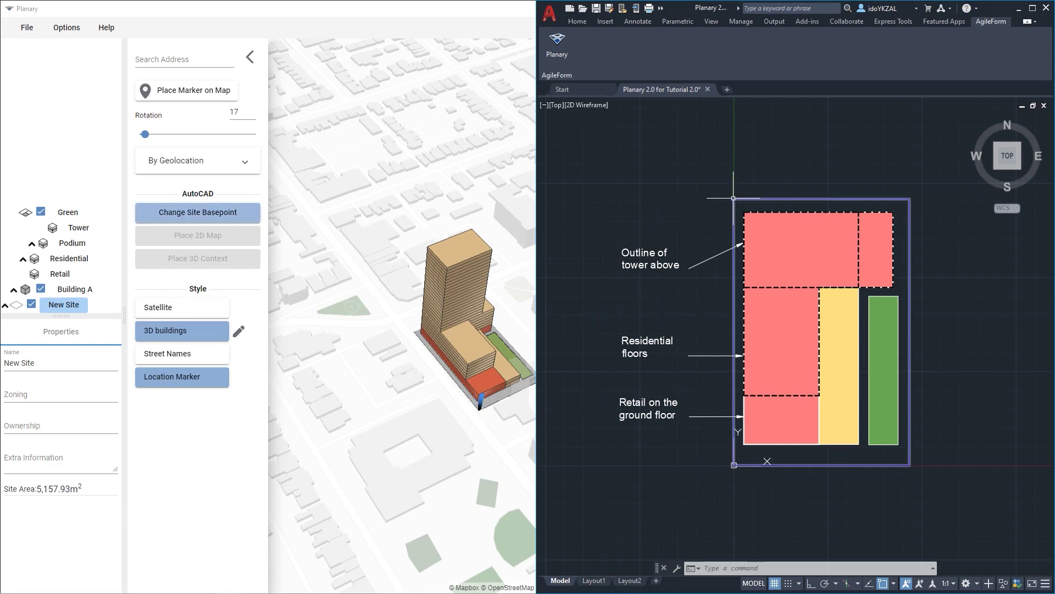
click(447, 212)
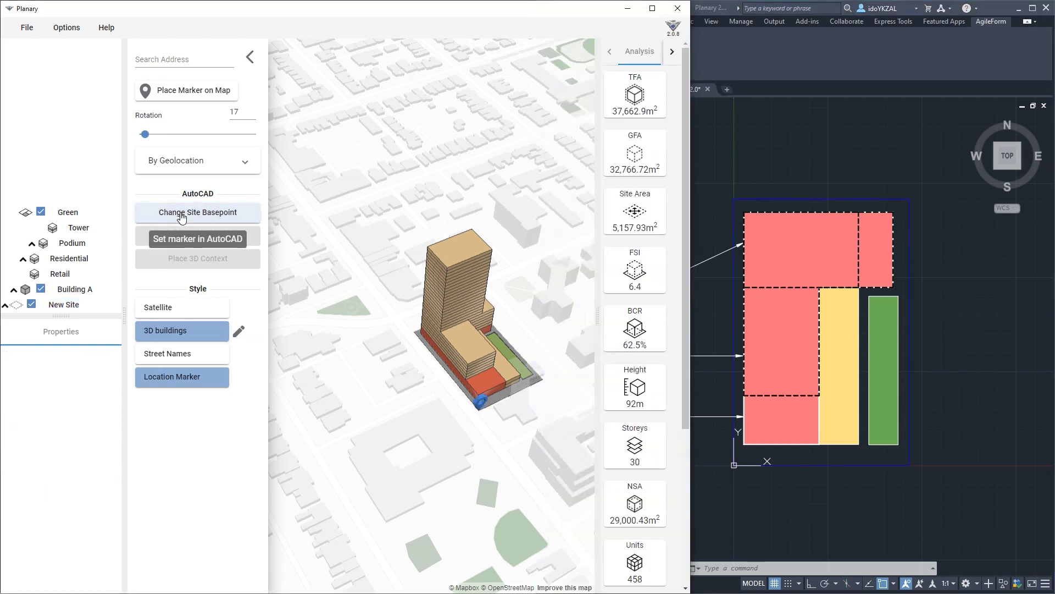
click(207, 215)
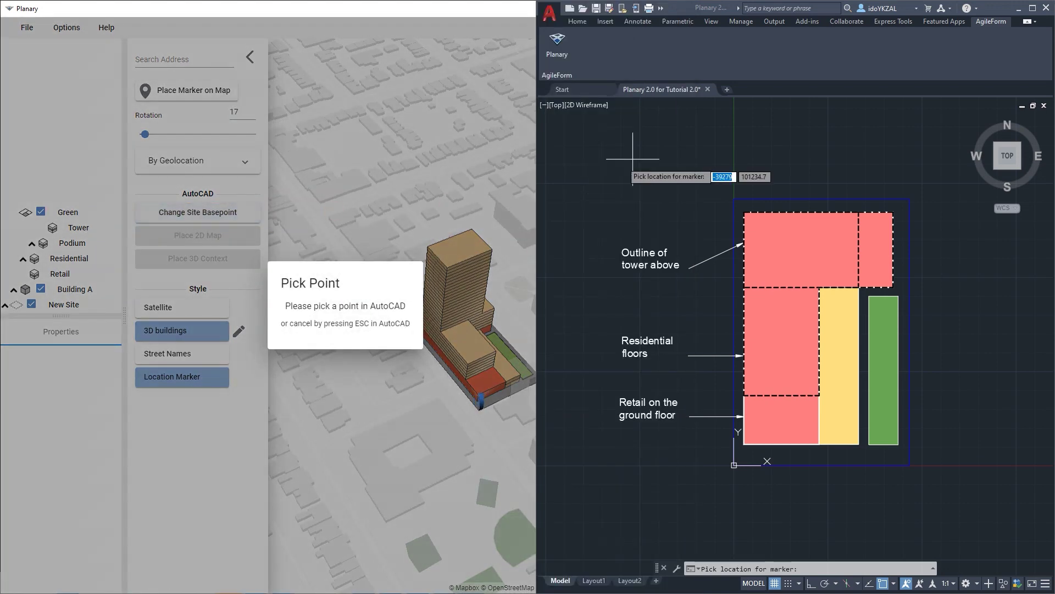
click(734, 198)
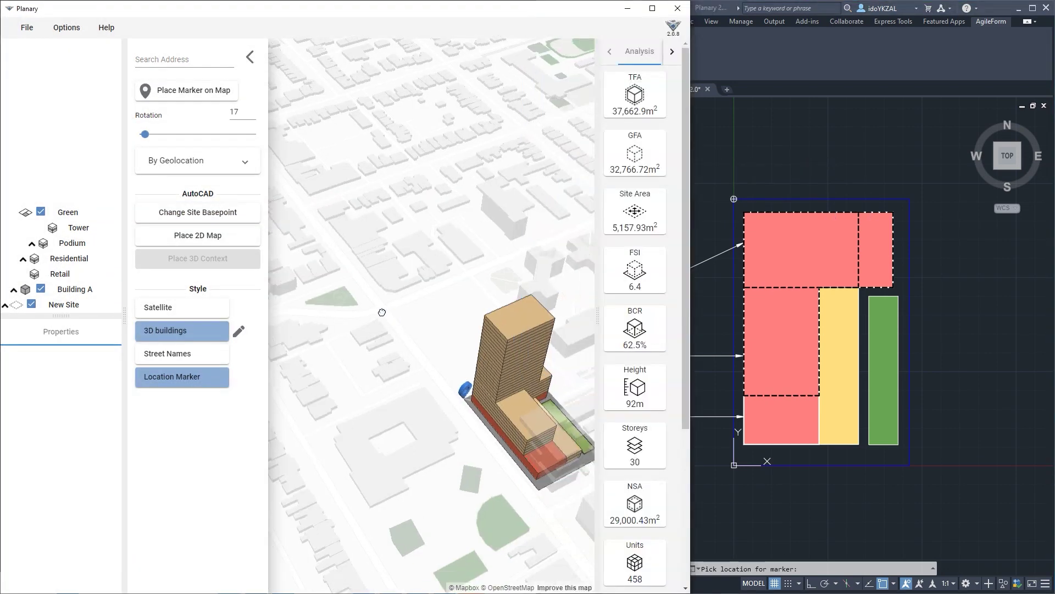
drag(536, 145, 690, 150)
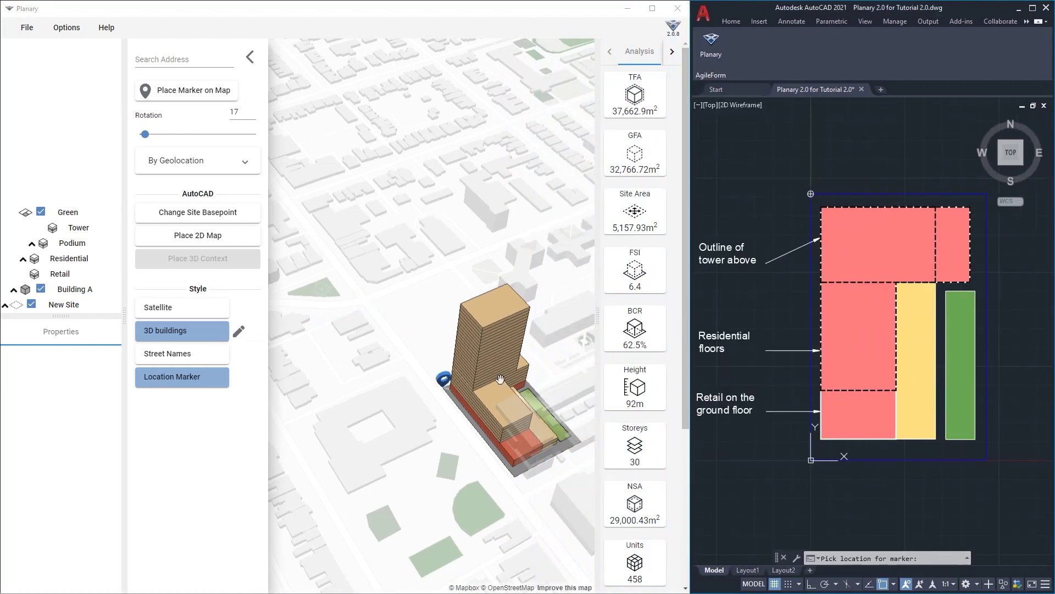
scroll(441, 368, up, 3)
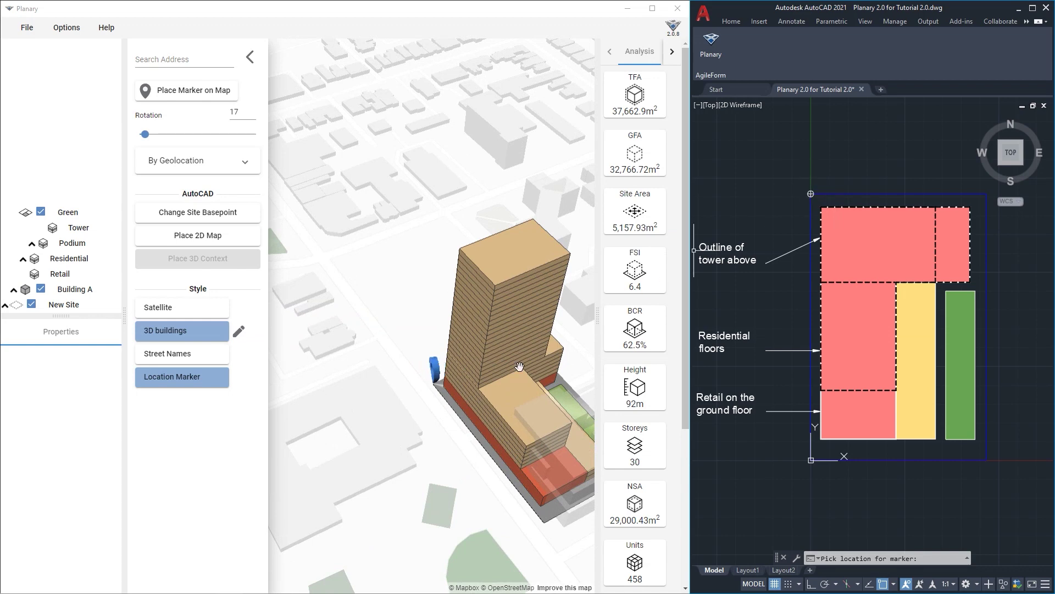
Re-place the location marker at the tower block's corner
click(187, 90)
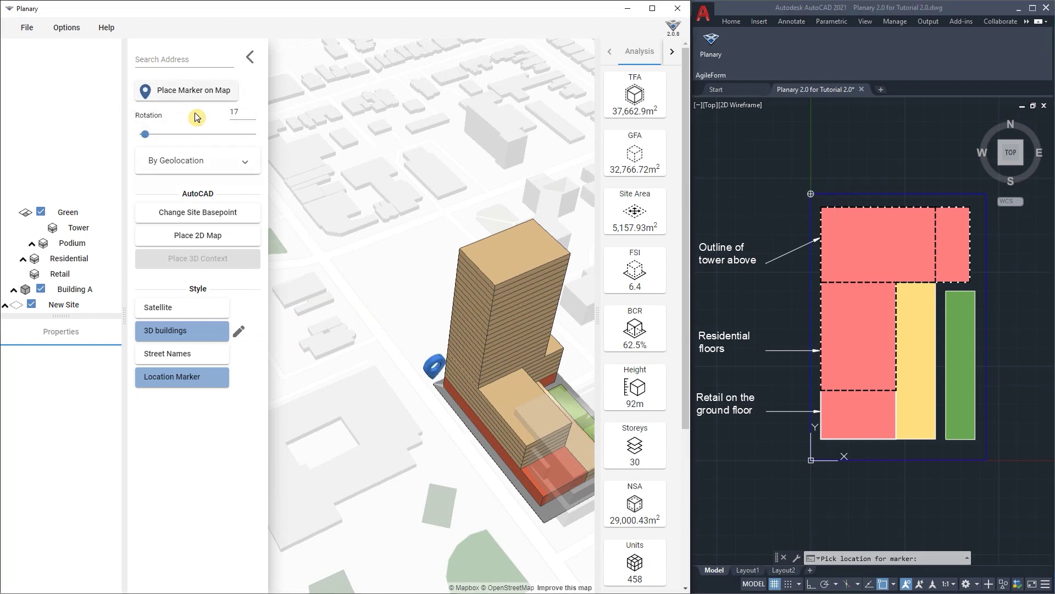
click(340, 259)
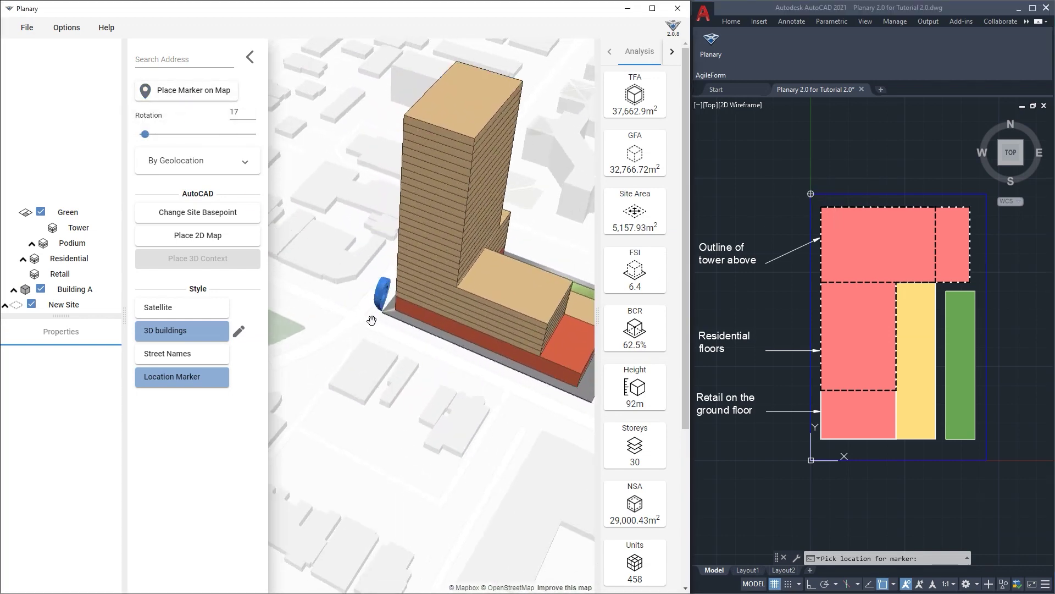
click(170, 89)
click(379, 310)
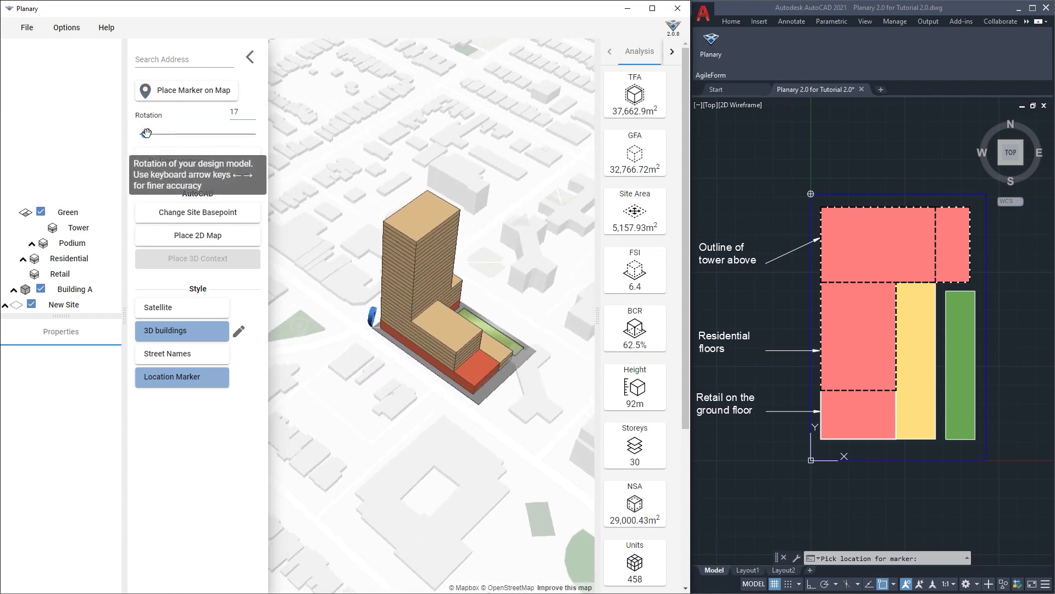
Set the site rotation back to 17°
mouse_move(146, 133)
mouse_down()
mouse_move(158, 131)
mouse_move(147, 134)
mouse_up()
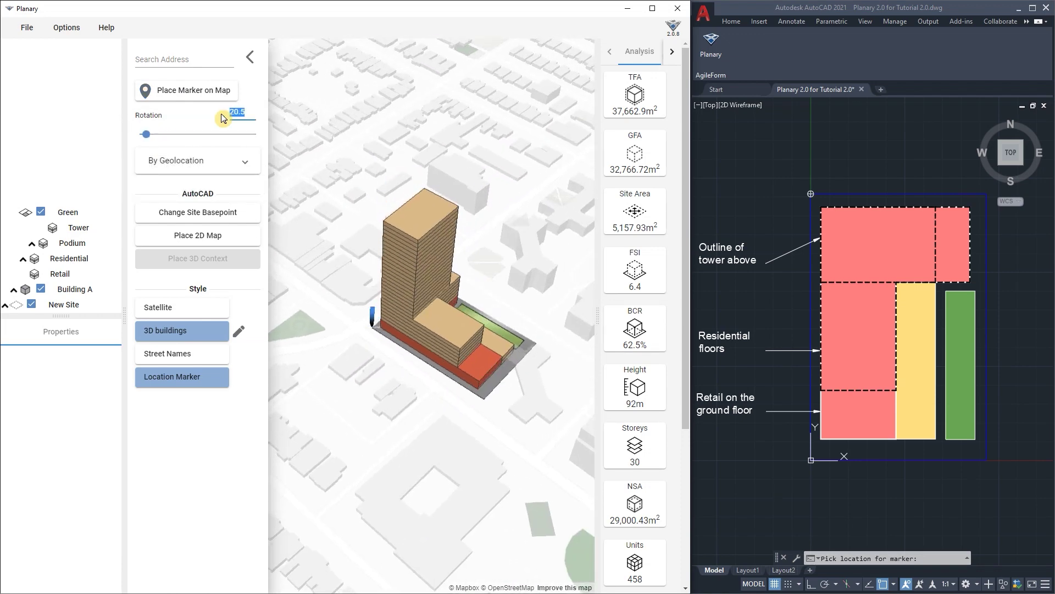
text(17)
drag(389, 370, 393, 366)
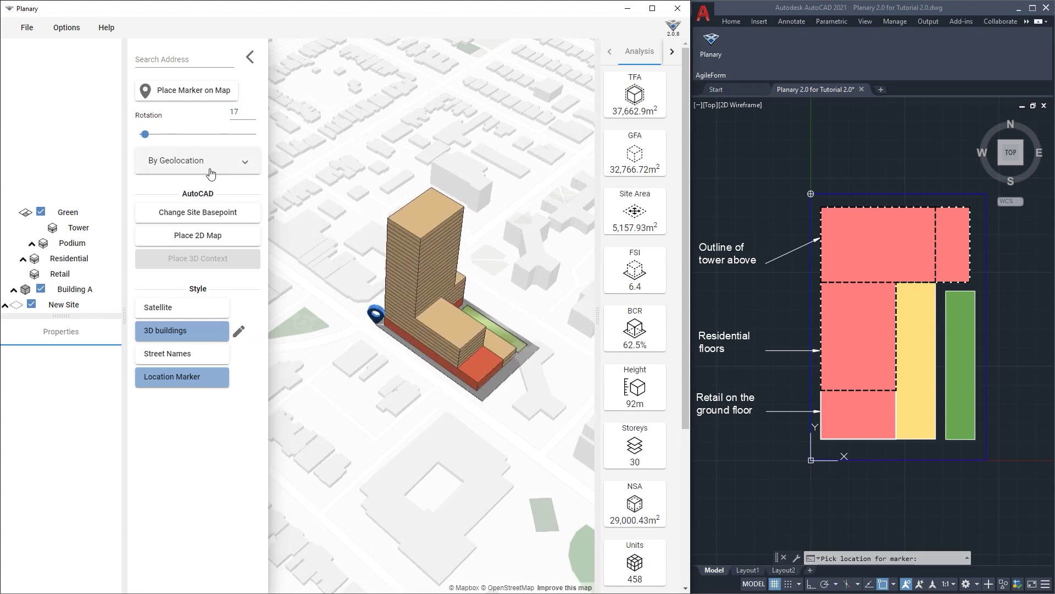
Save the satellite 2D map as '2D map' png and place it under the AutoCAD plan
click(196, 242)
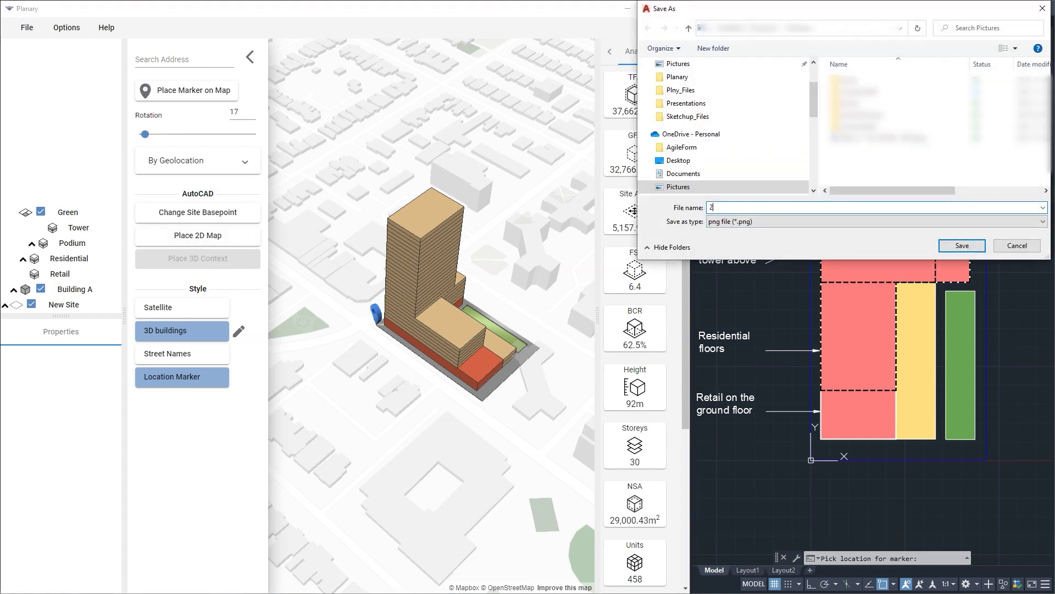
click(961, 246)
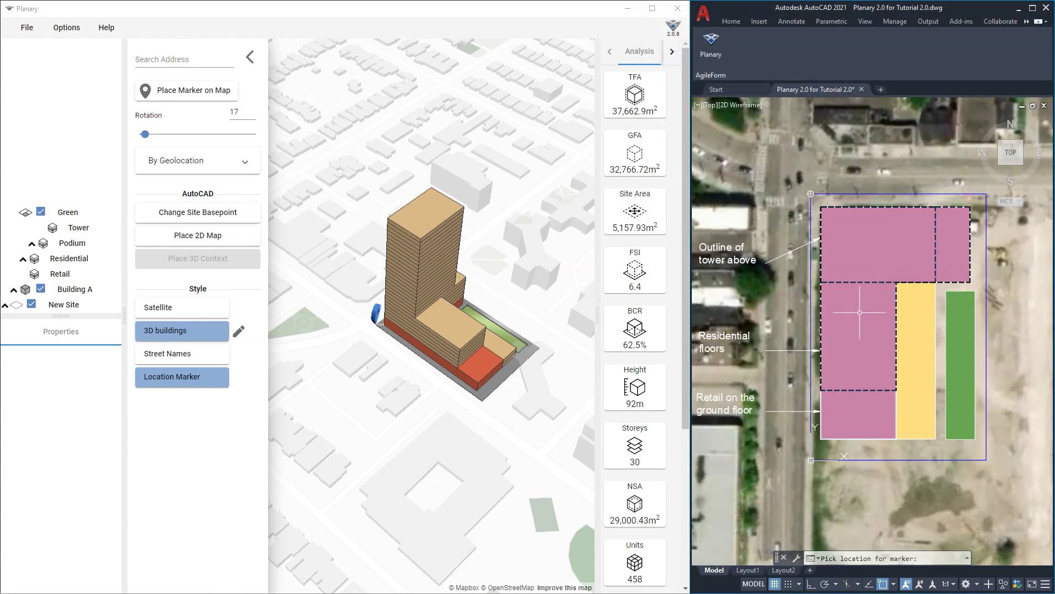
click(859, 312)
scroll(771, 487, up, 4)
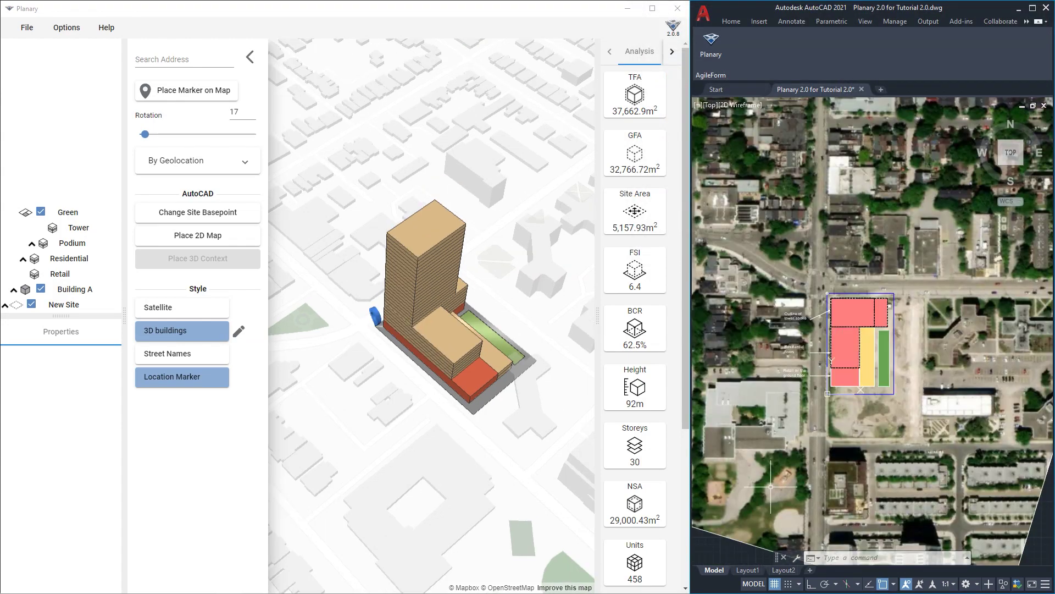
Turn off satellite imagery, street names and the location marker, then edit the 3D context buildings
click(158, 309)
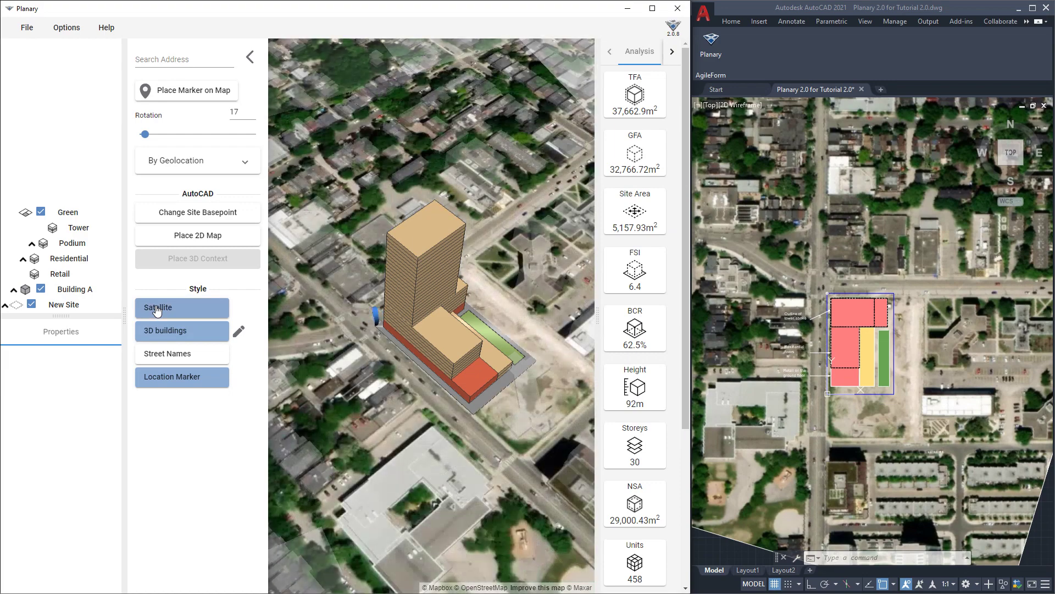
click(166, 360)
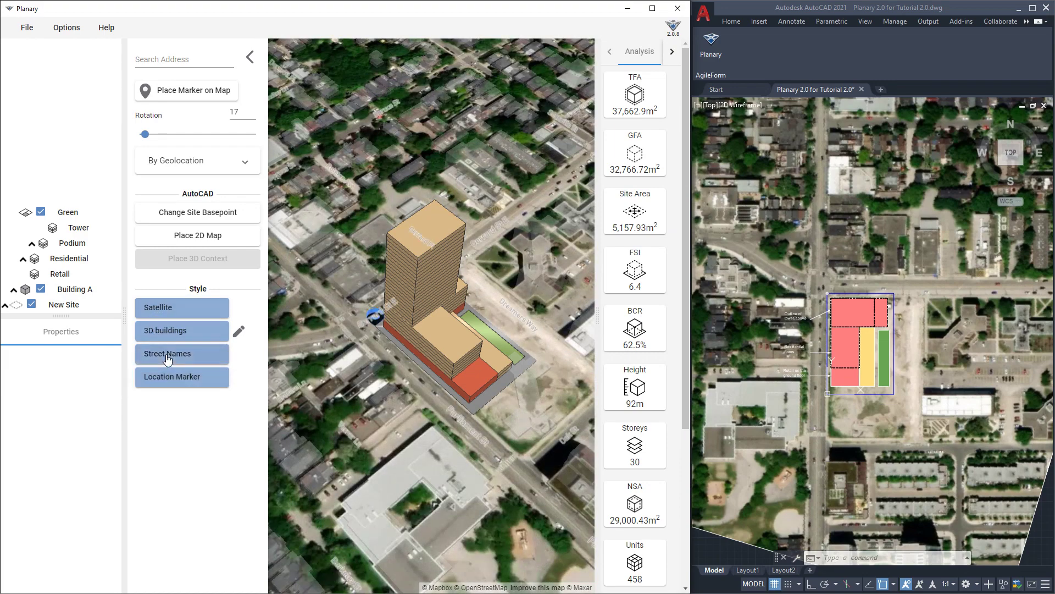
click(167, 359)
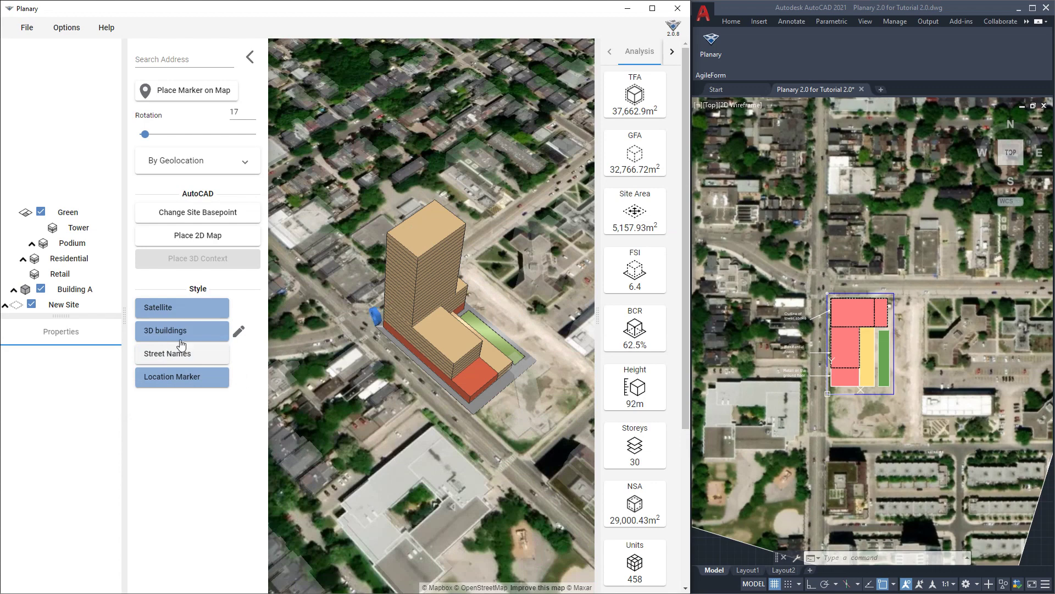
click(166, 376)
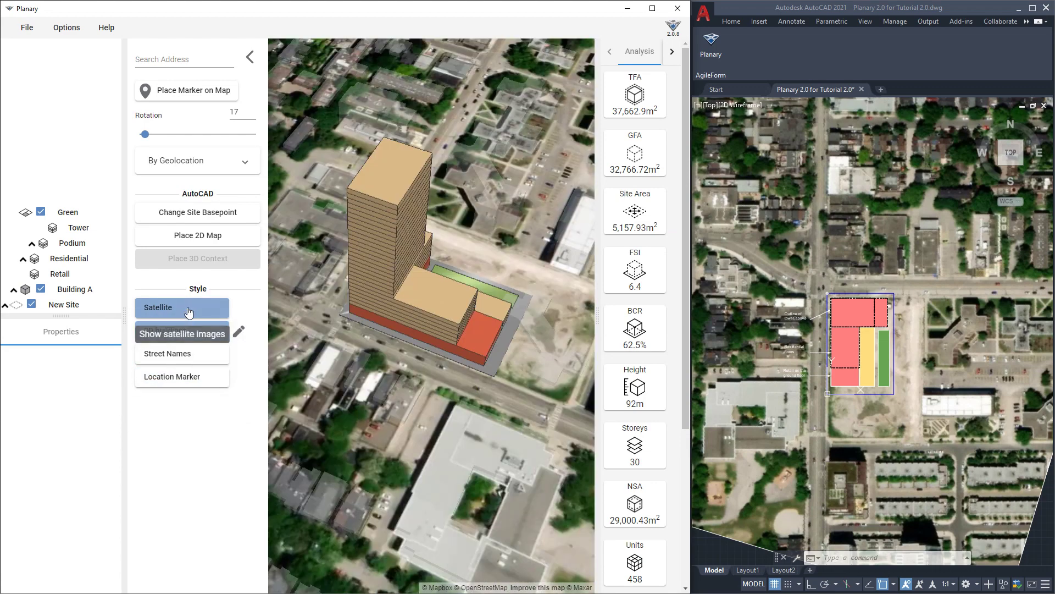
click(188, 312)
mouse_move(487, 424)
right_down()
mouse_move(490, 434)
mouse_move(501, 426)
right_up()
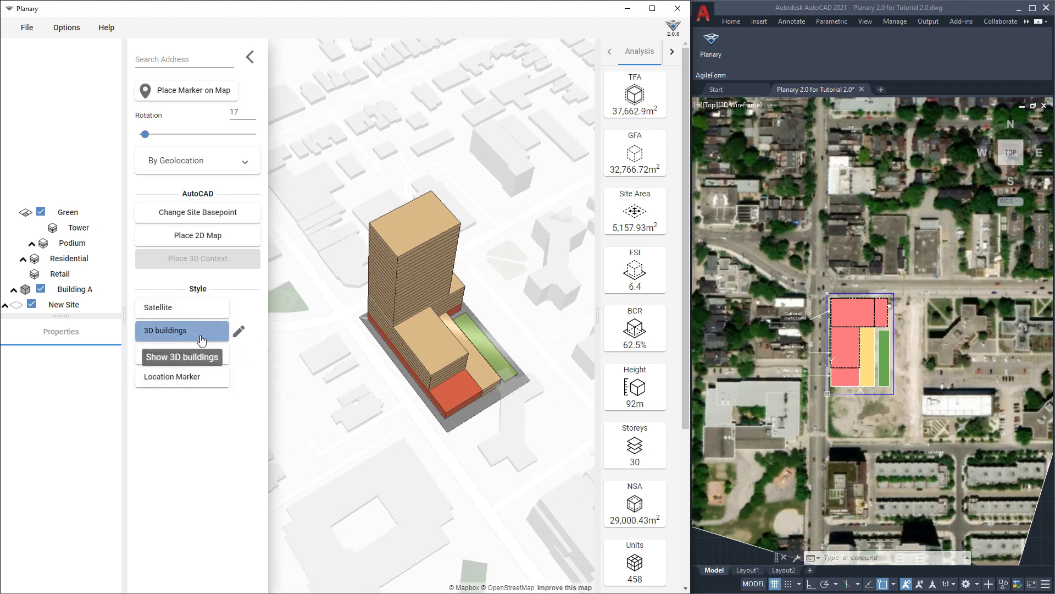
click(238, 334)
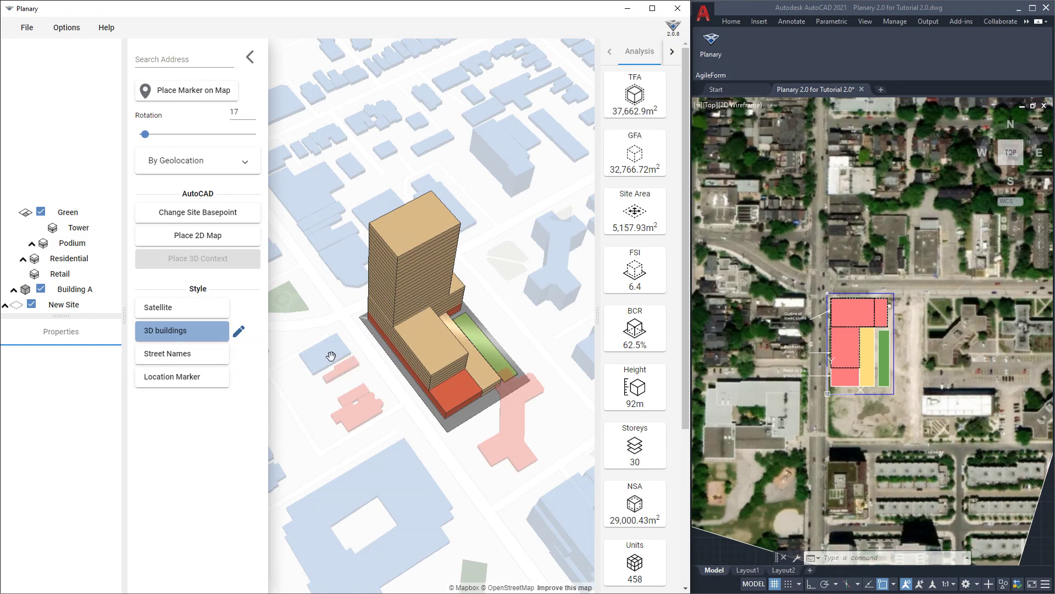
right_drag(366, 390, 385, 389)
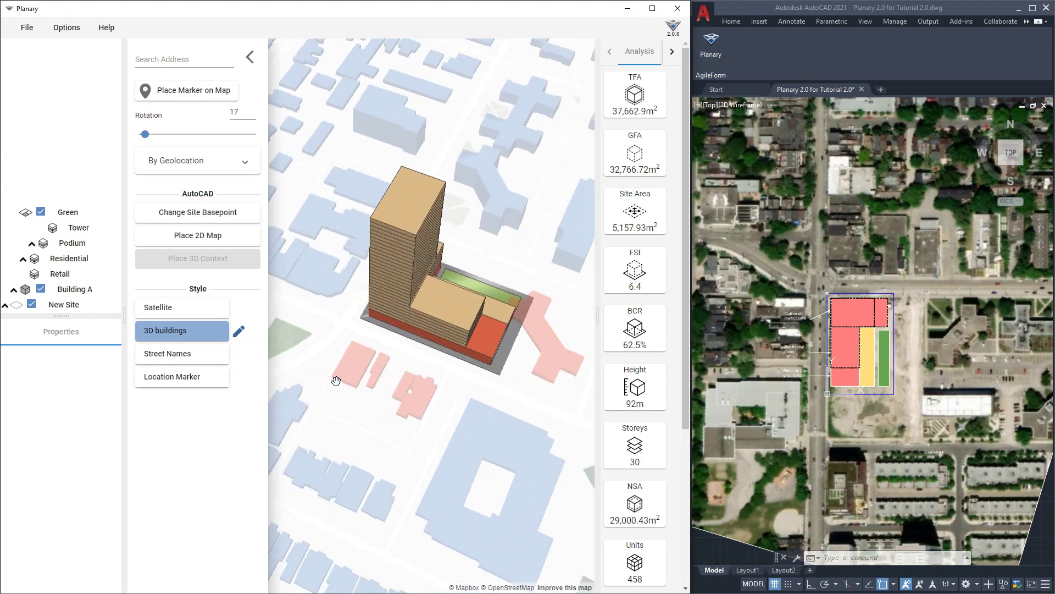
Add a new building to Site South and rename it Sport Centre
click(239, 332)
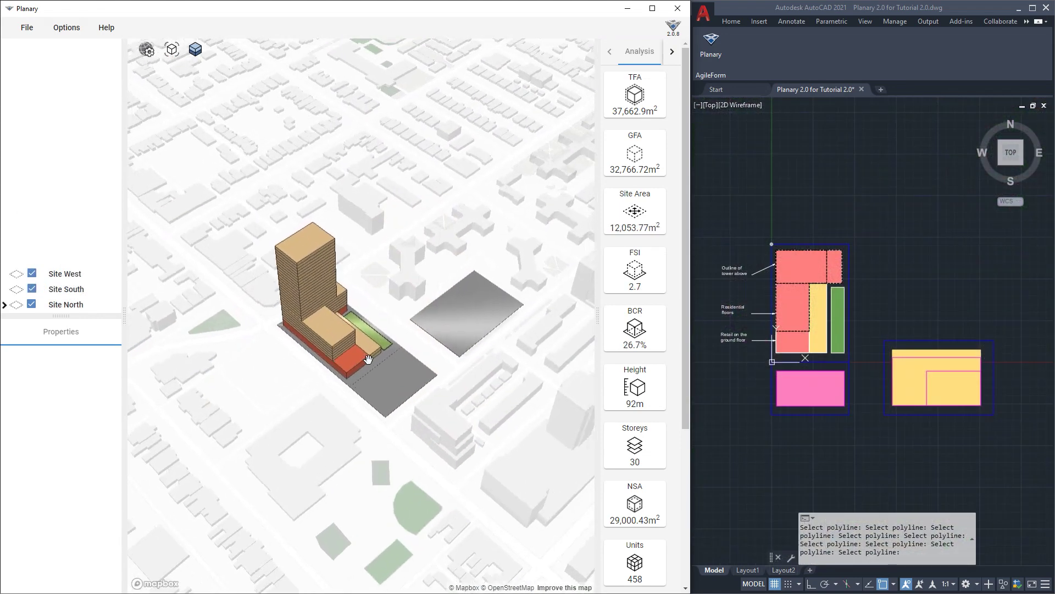
click(73, 290)
right_click(74, 293)
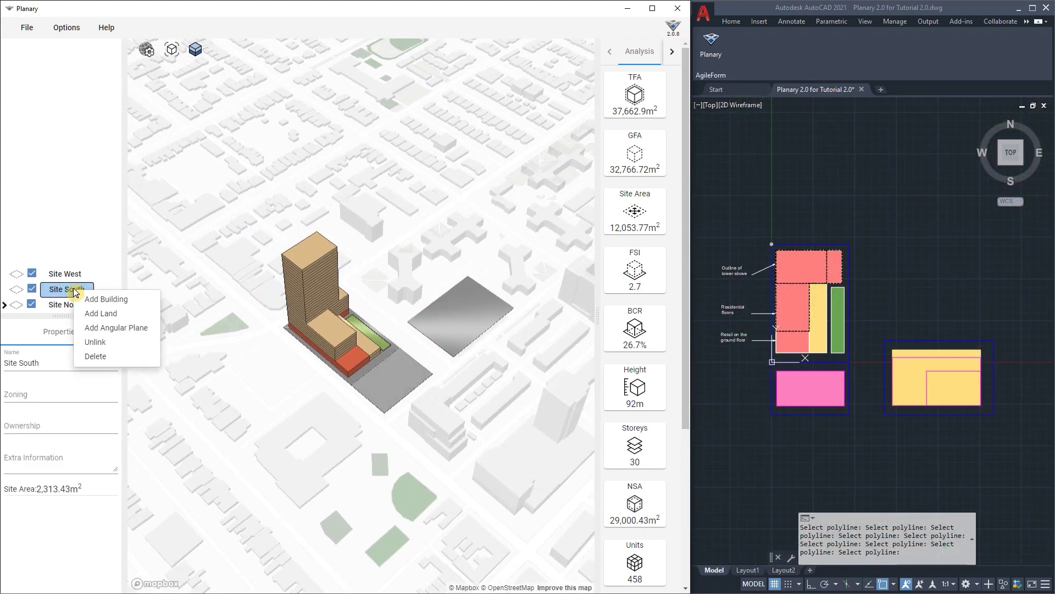
click(101, 301)
click(72, 277)
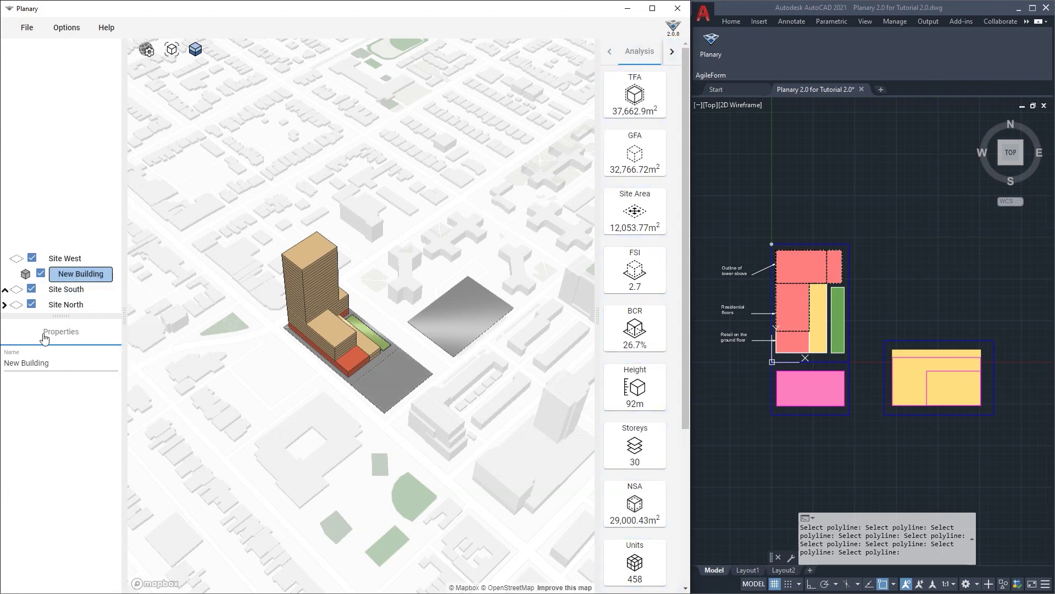
triple_click(39, 362)
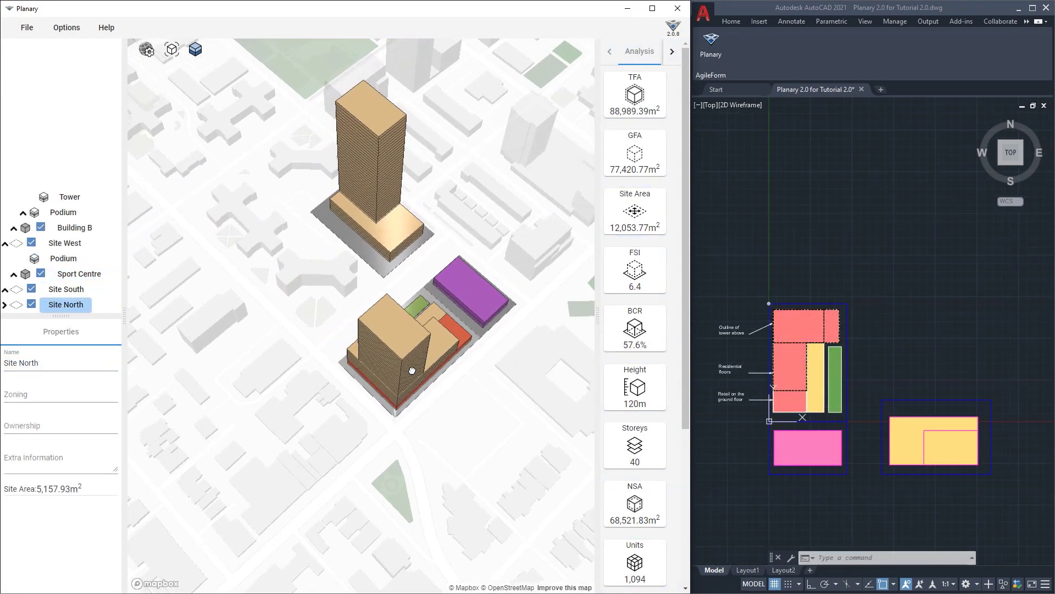
drag(412, 370, 477, 375)
Draw a guide line above the plan in AutoCAD with the L command
click(857, 242)
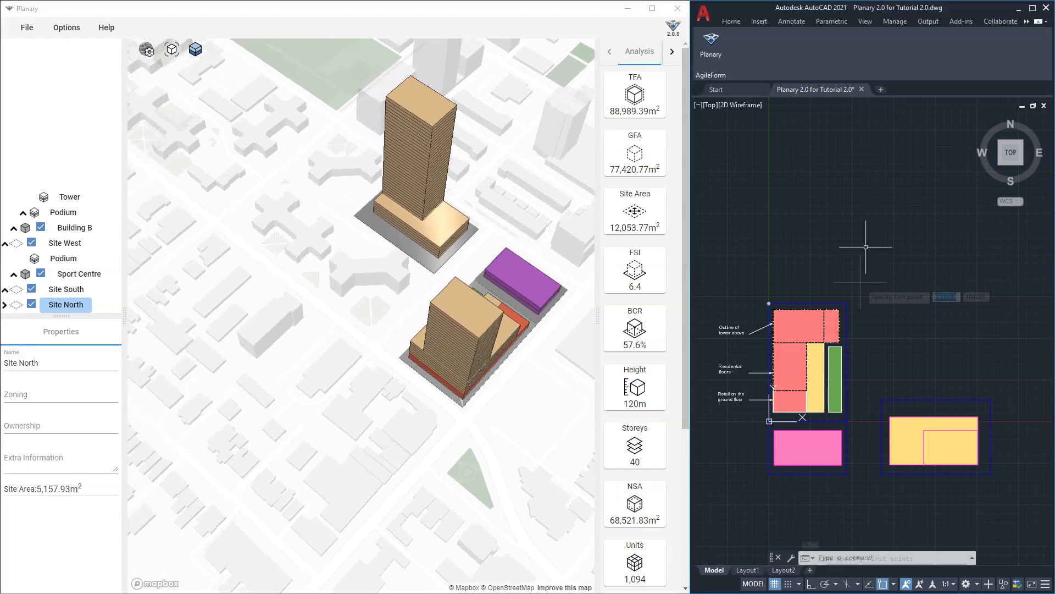
text(l)
key(Return)
click(860, 275)
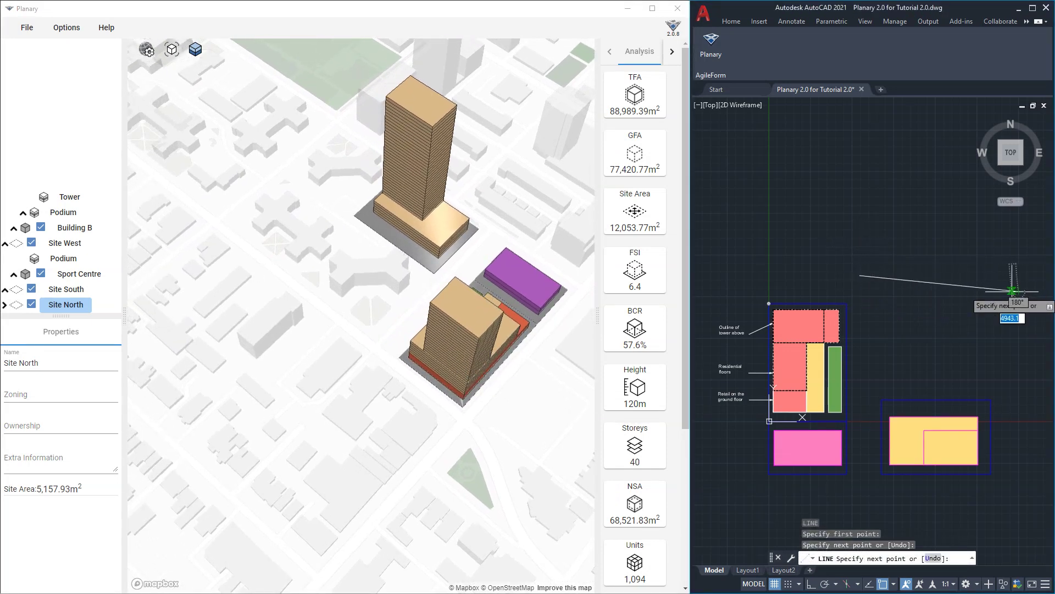
key(Escape)
click(860, 282)
key(Escape)
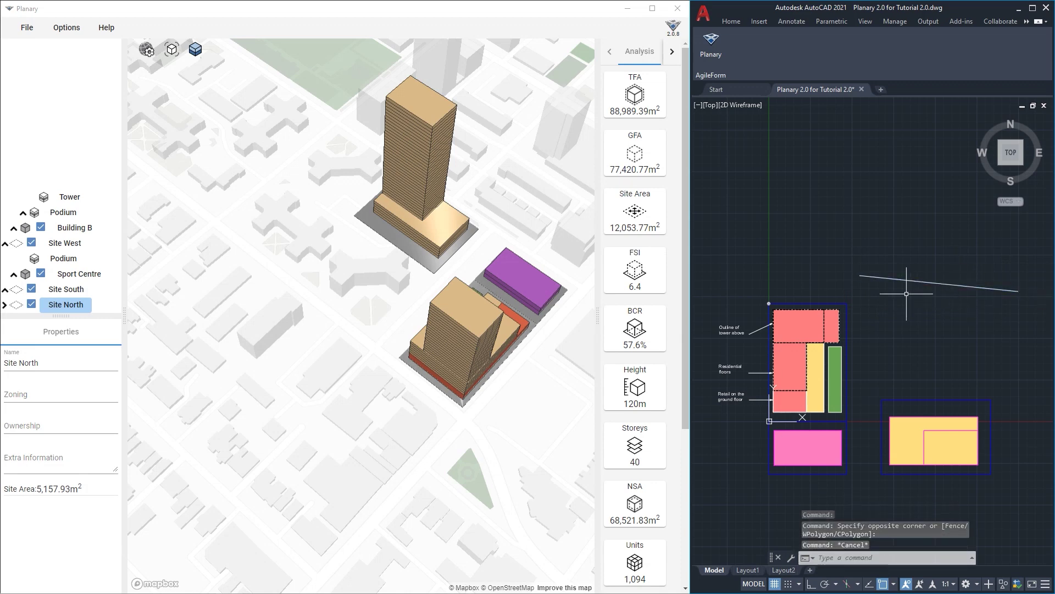
Add an angular plane to Site West based on the drawn line
click(13, 273)
click(5, 288)
click(5, 258)
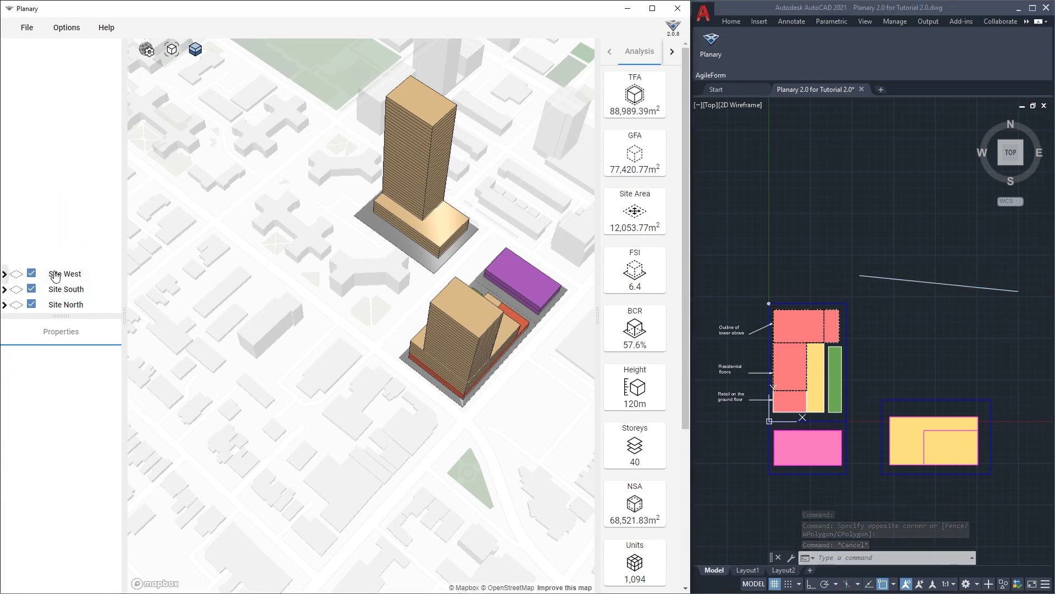
click(56, 274)
right_click(56, 275)
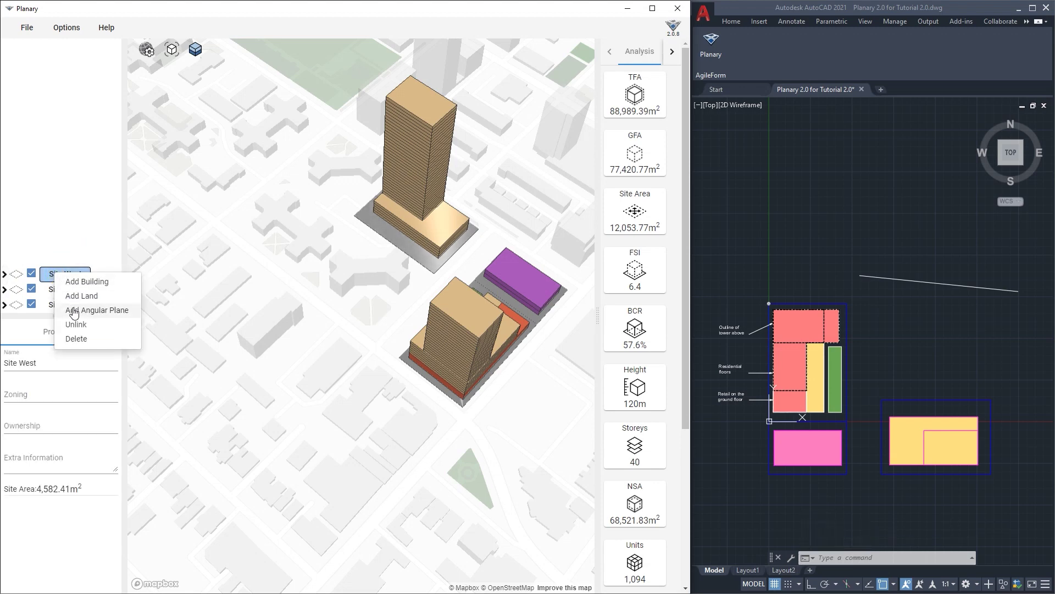
click(95, 310)
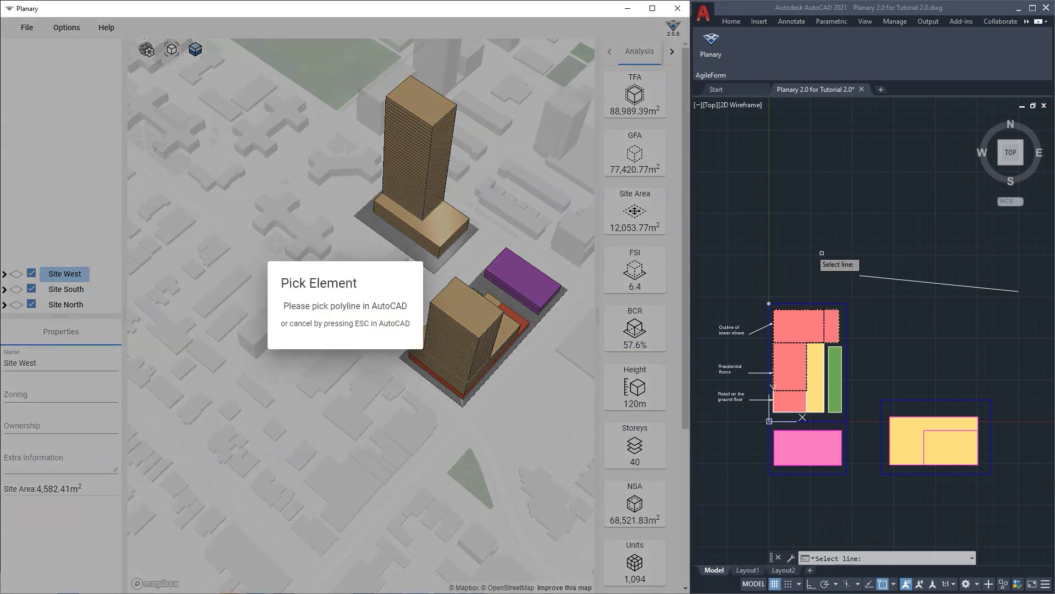
click(892, 278)
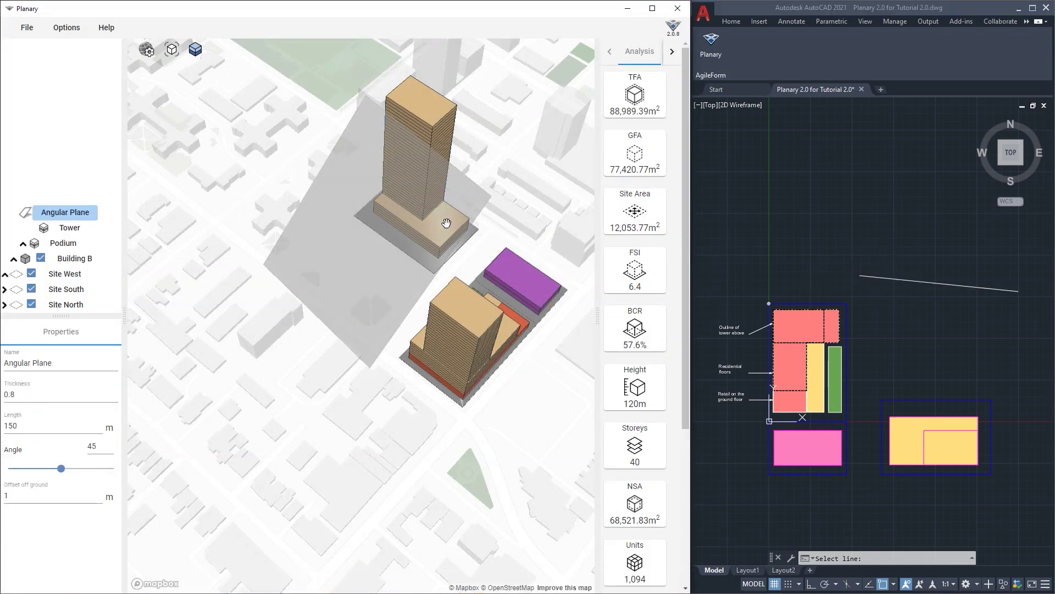
Give the angular plane thickness 0.2, length 250 m, angle 45° and 0 m ground offset
right_drag(440, 223, 419, 198)
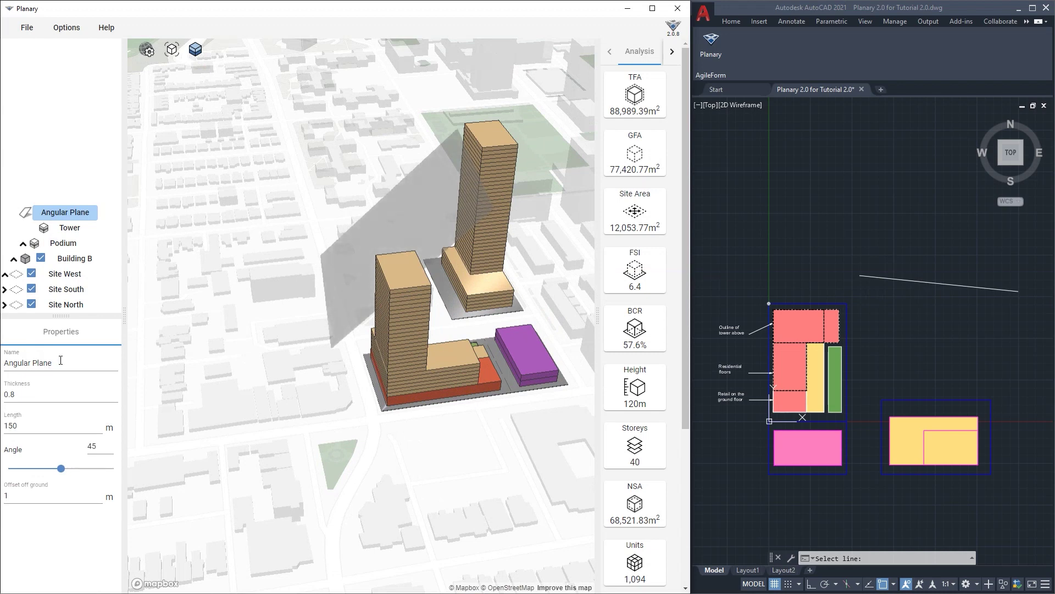
click(20, 397)
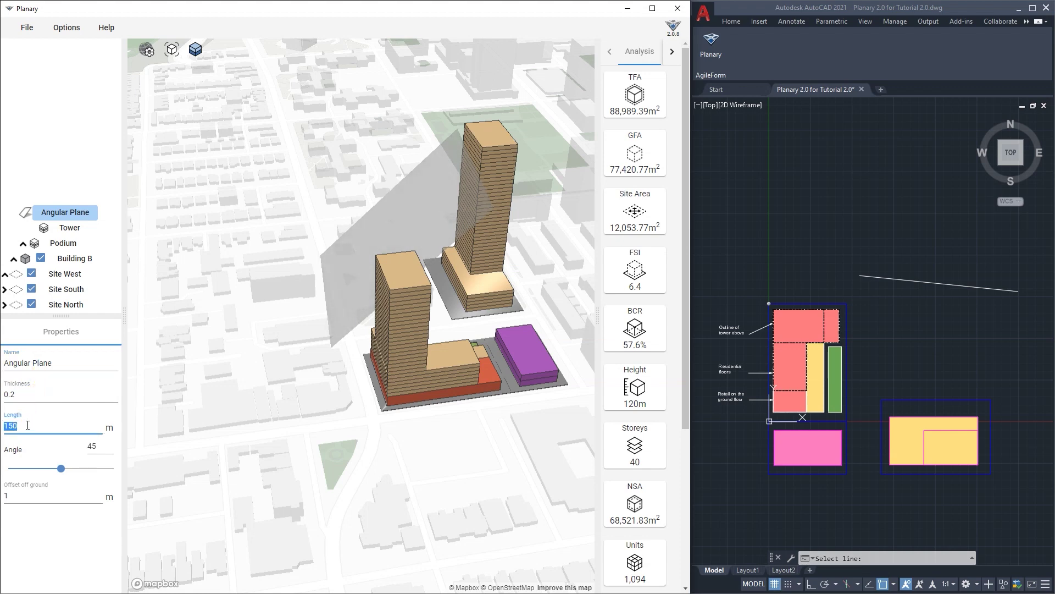
text(2)
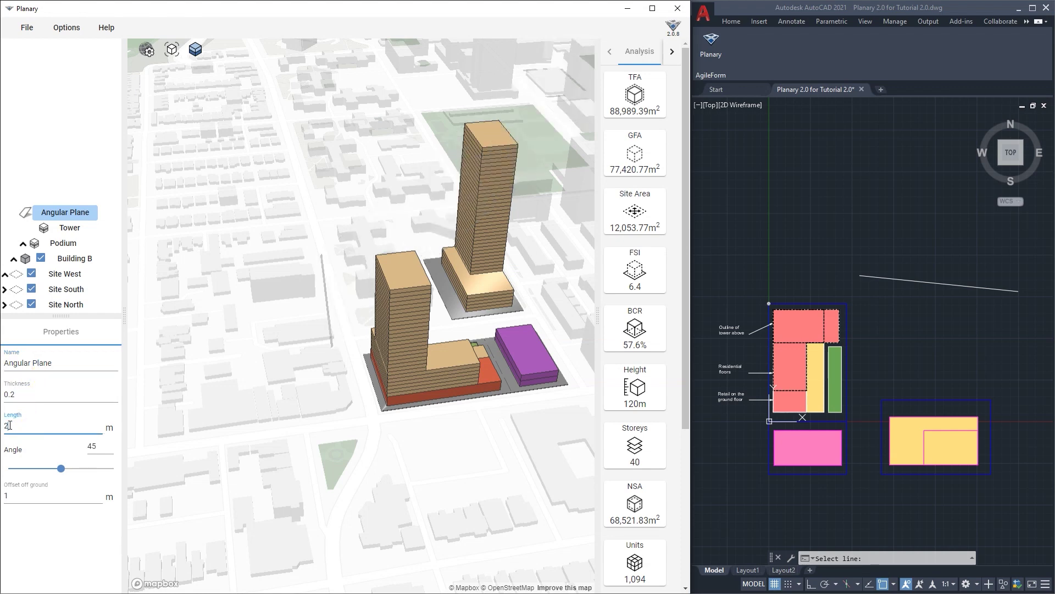
text(50)
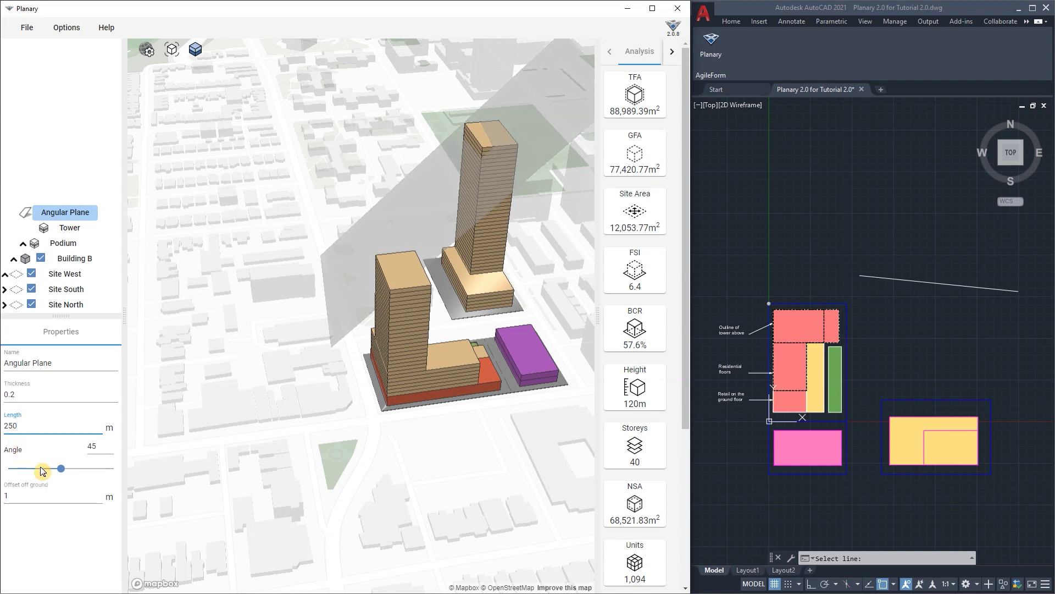
drag(60, 468, 77, 450)
text(45)
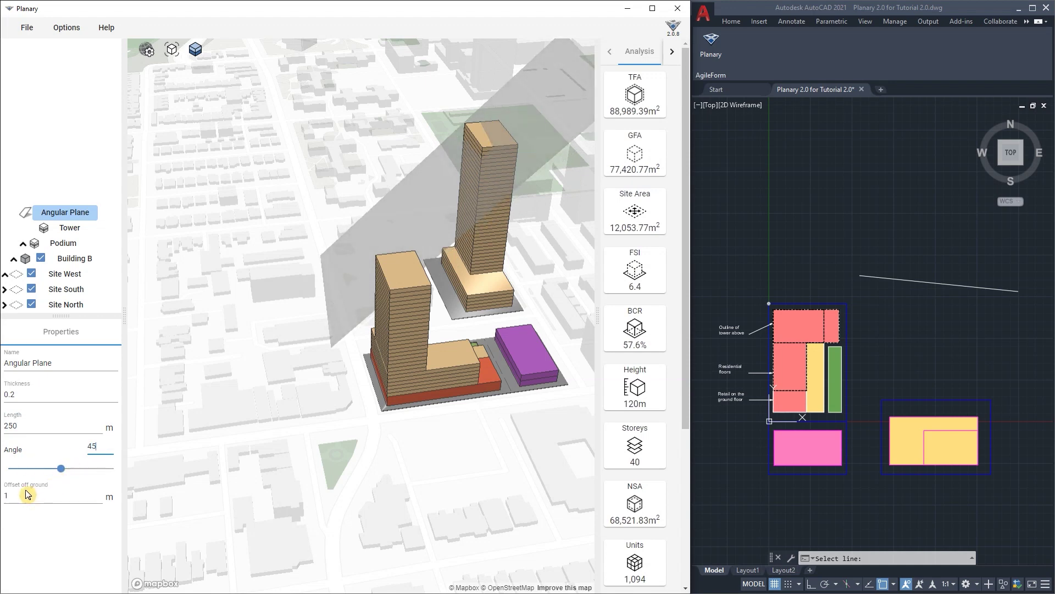
double_click(25, 495)
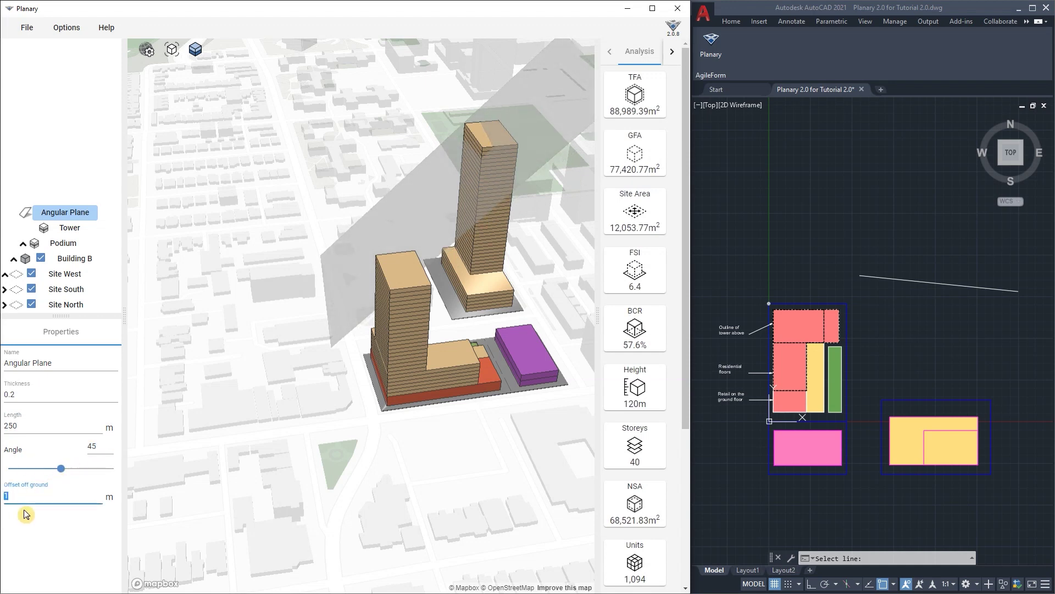
text(0)
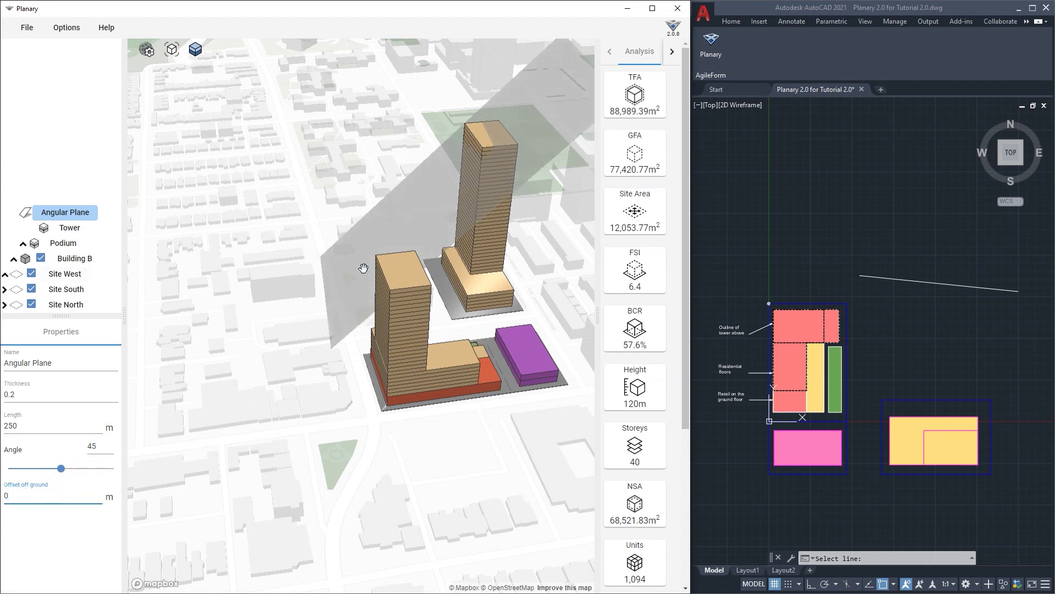
right_drag(409, 248, 478, 192)
Change the Tower's number of floors from 35 to 30
scroll(417, 176, up, 5)
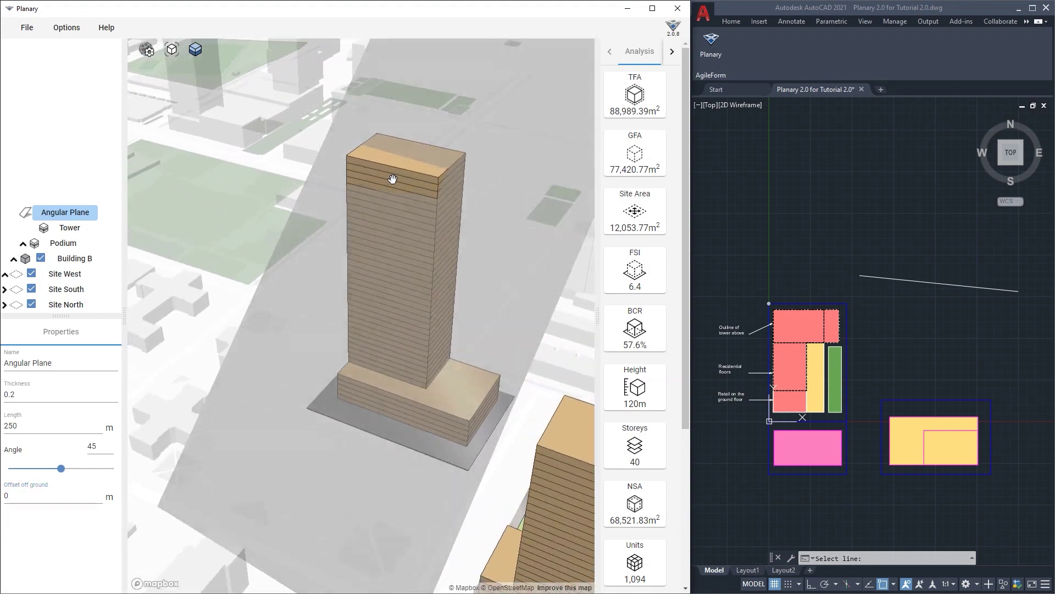
click(393, 179)
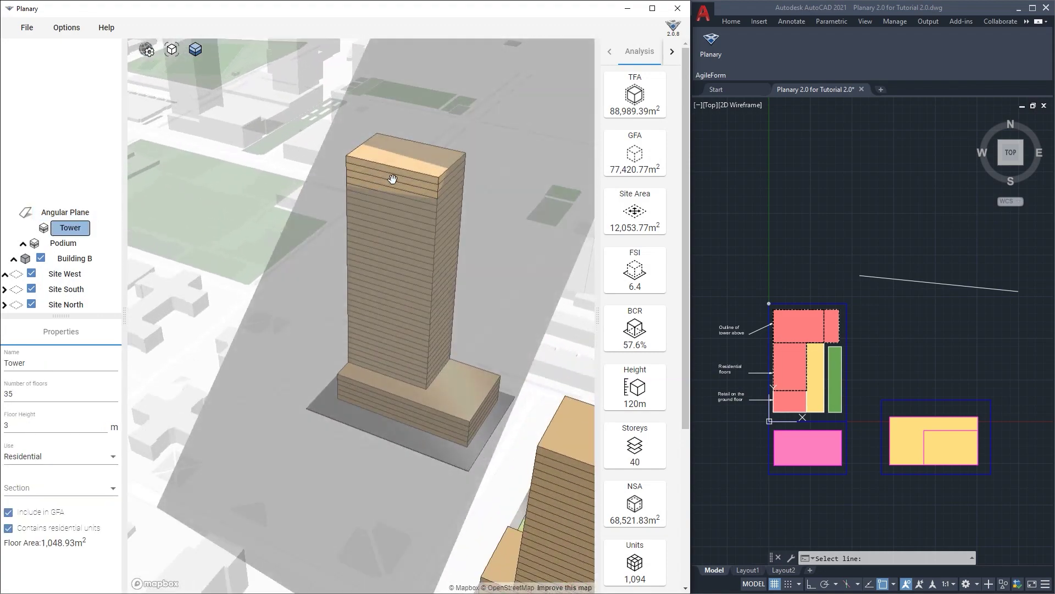
double_click(9, 394)
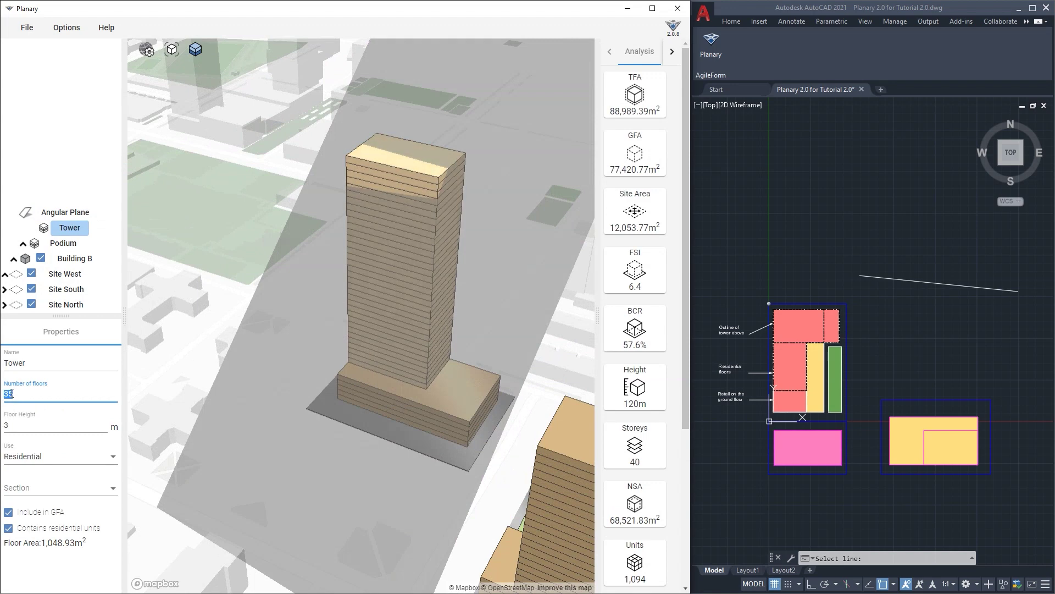
text(32)
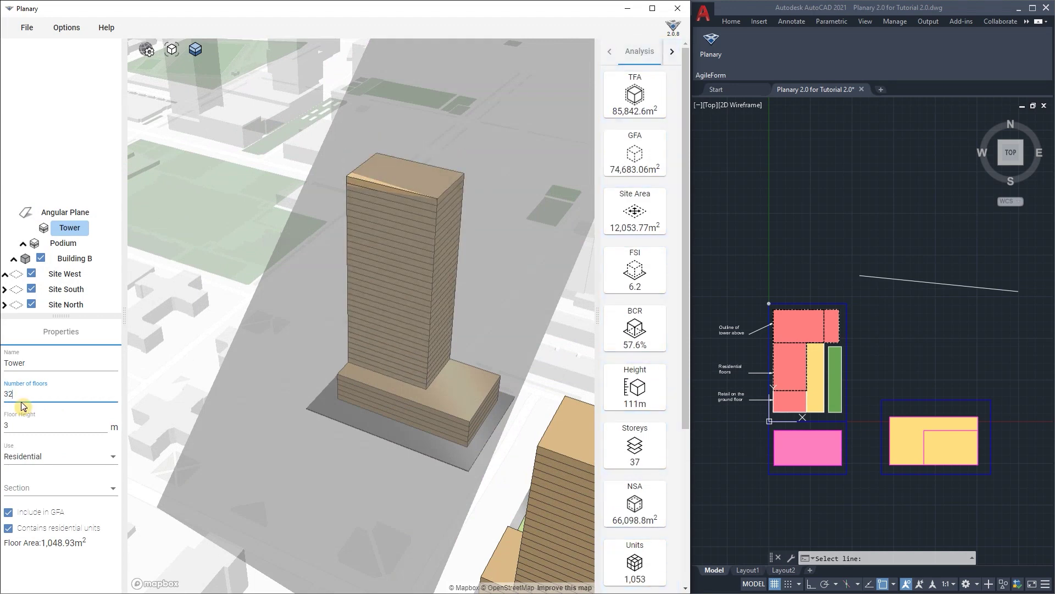
key(BackSpace)
text(0)
mouse_move(357, 316)
mouse_down()
mouse_move(342, 308)
mouse_move(364, 329)
mouse_up()
scroll(364, 329, down, 5)
Stretch the angular plane's guide line endpoint in AutoCAD so it runs horizontally
click(862, 240)
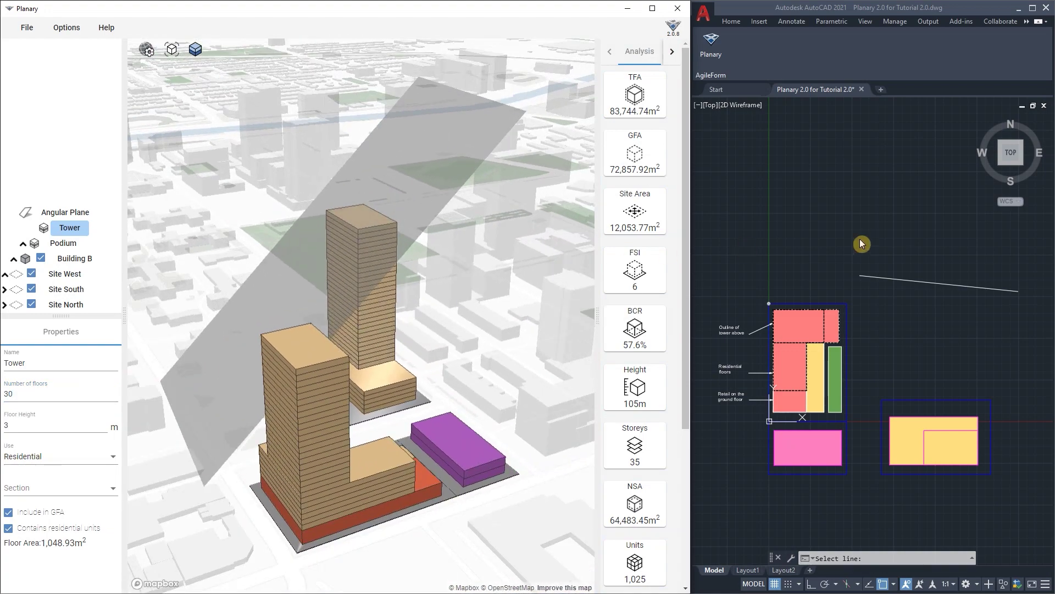
click(871, 277)
click(859, 276)
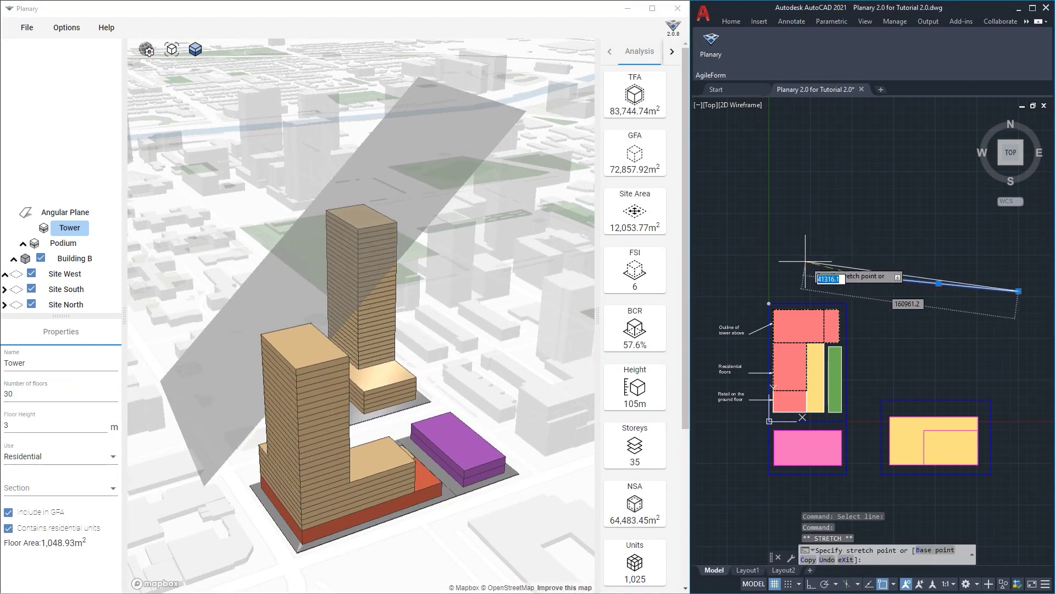
click(805, 262)
scroll(801, 264, down, 4)
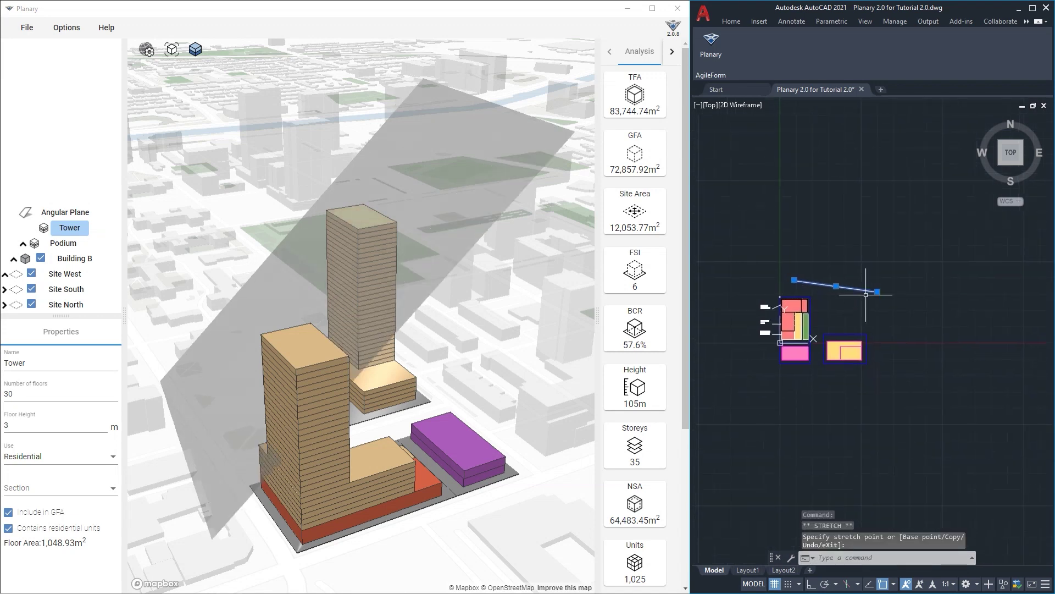
Expand Site North, then exclude and re-include Building A and the Sport Centre
click(882, 281)
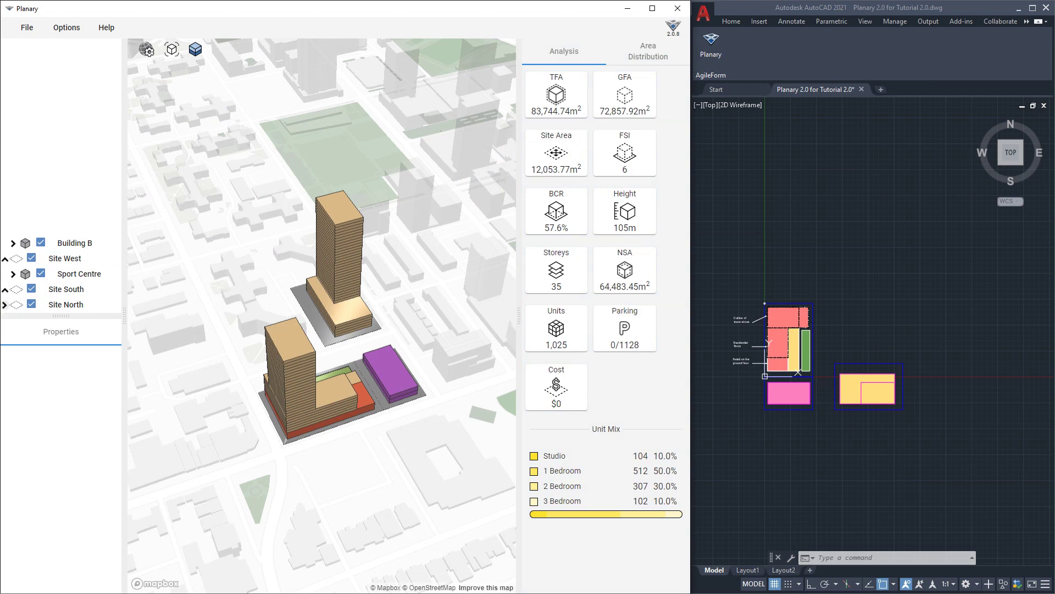
click(4, 305)
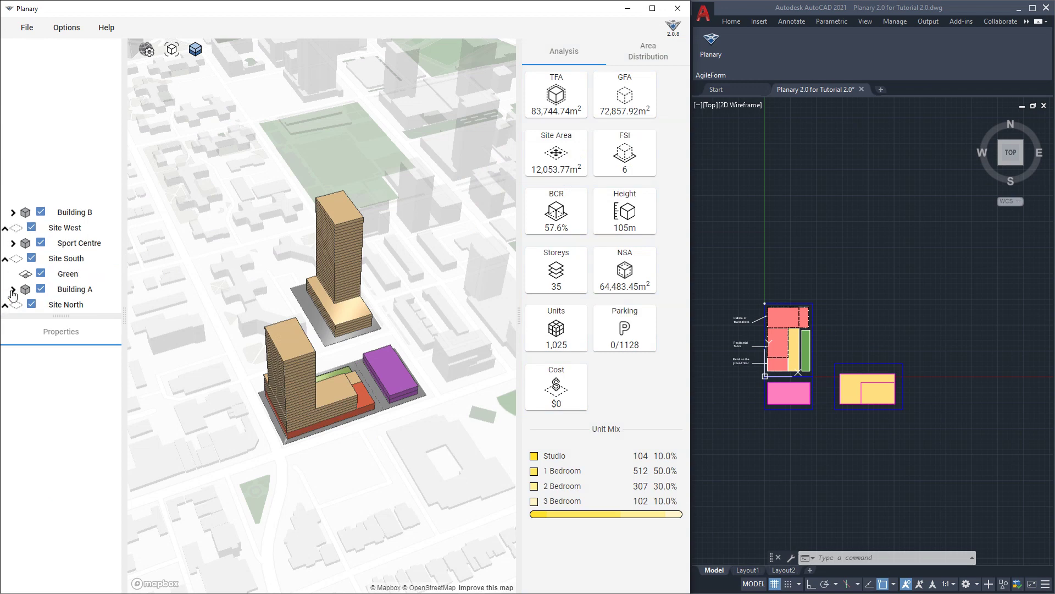
click(41, 289)
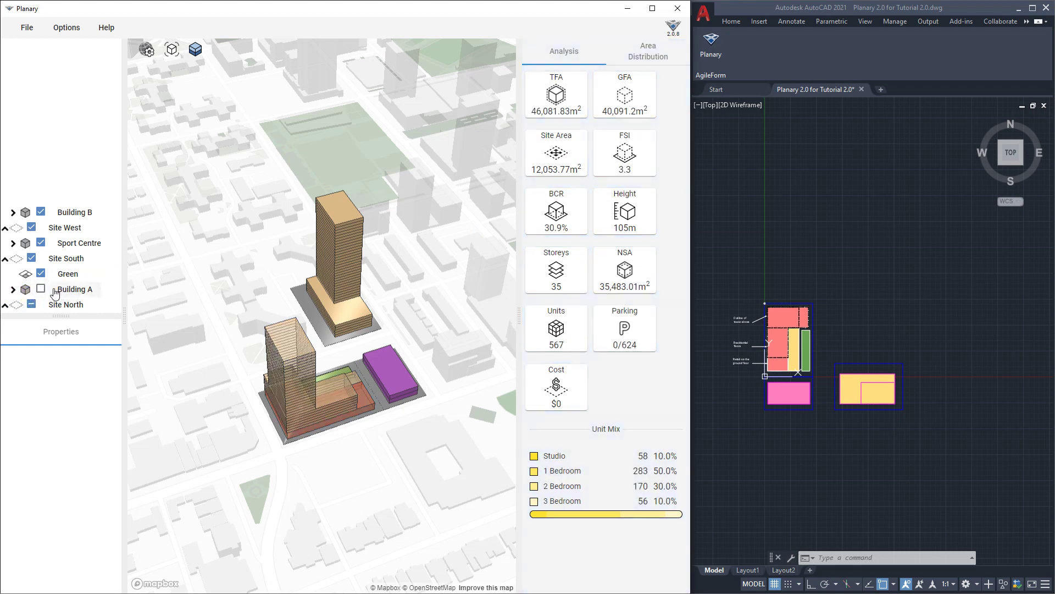
click(41, 290)
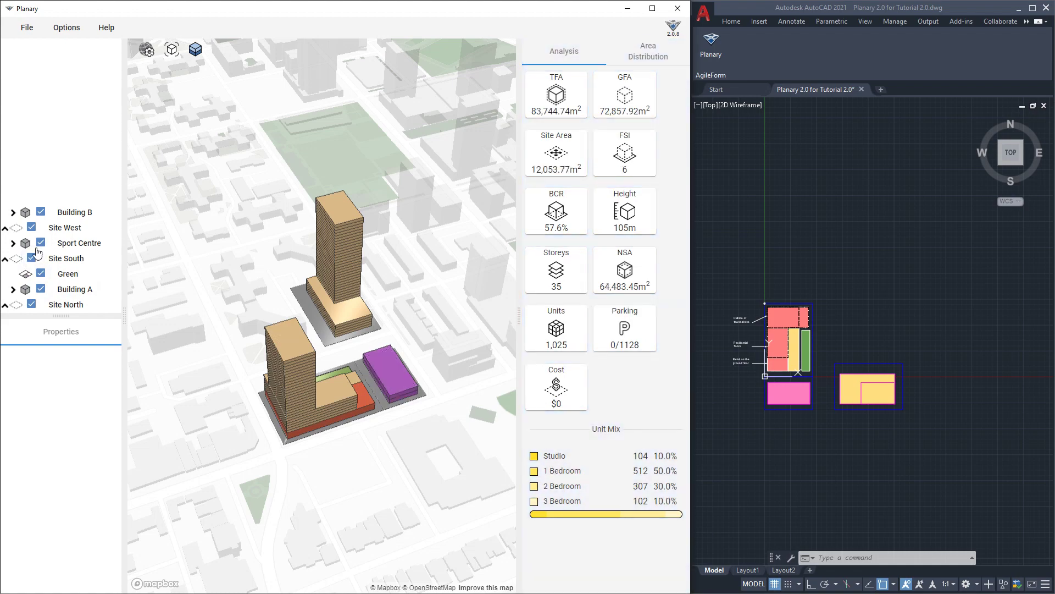
click(41, 243)
click(40, 243)
Exclude Site West with its Building B and show the area distribution breakdown
click(31, 227)
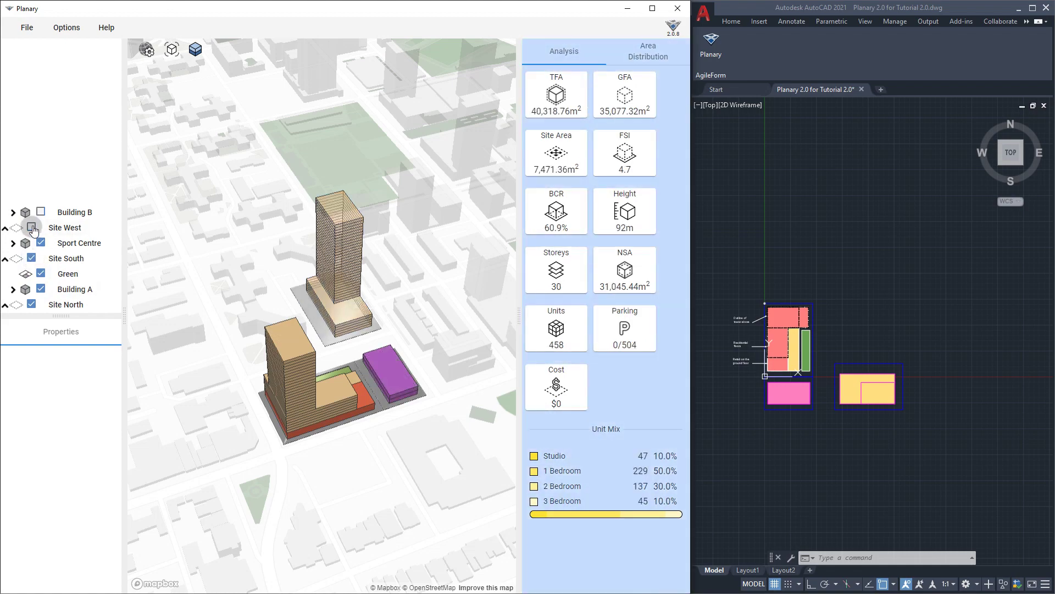
right_drag(308, 307, 298, 272)
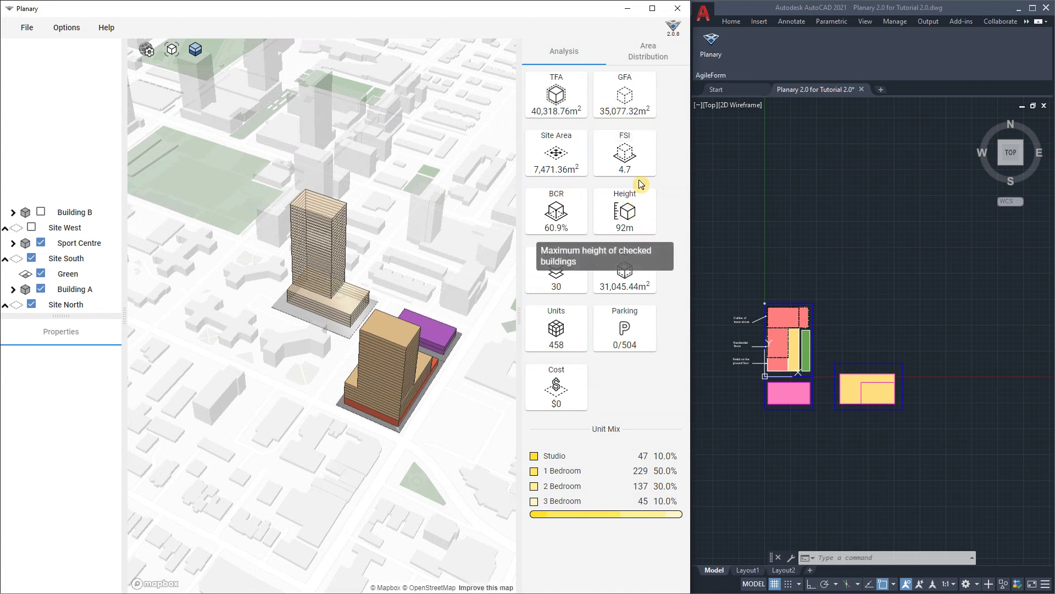
click(654, 58)
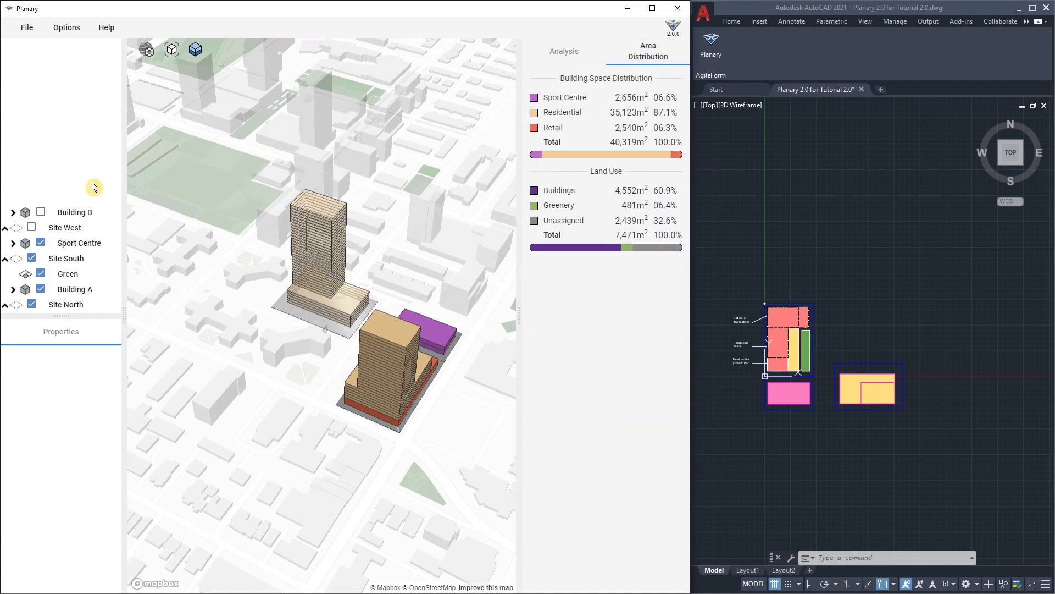
click(32, 227)
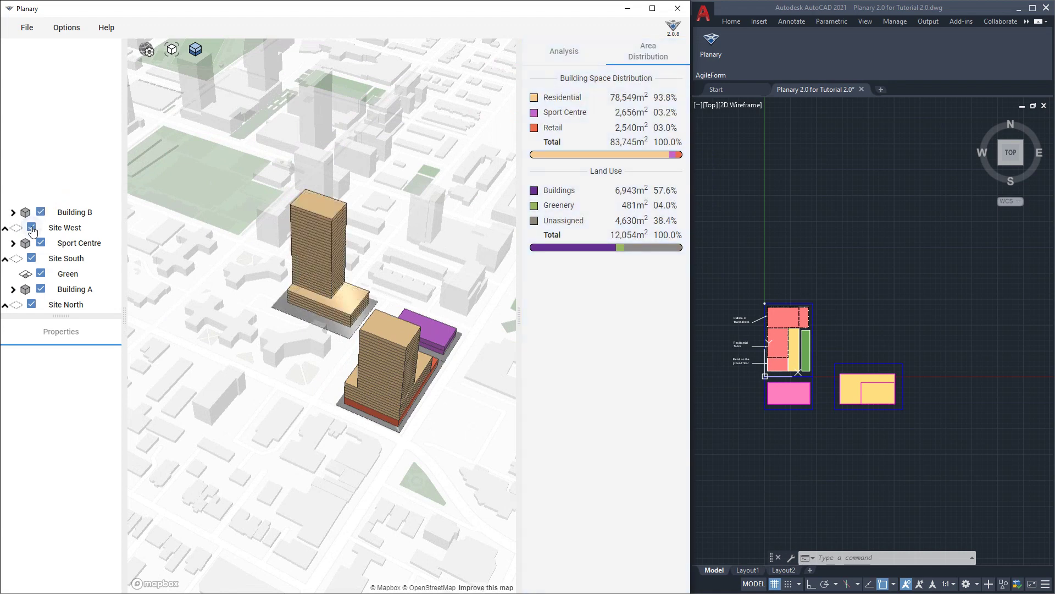
click(31, 227)
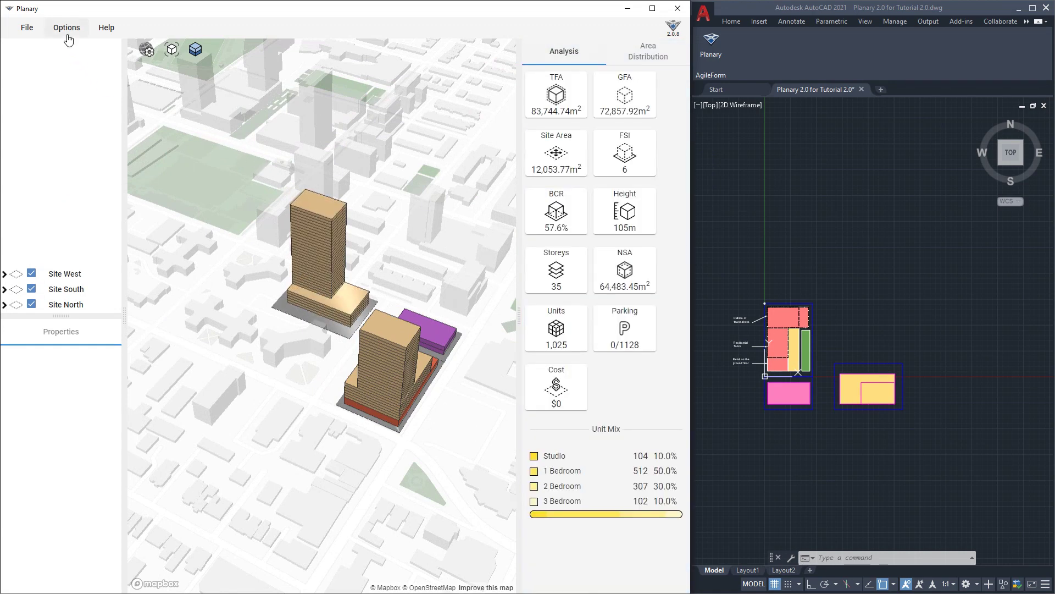
Open Preferences and review efficiency 87, Meters2 and Meters units, and parking area 27
click(67, 28)
click(75, 58)
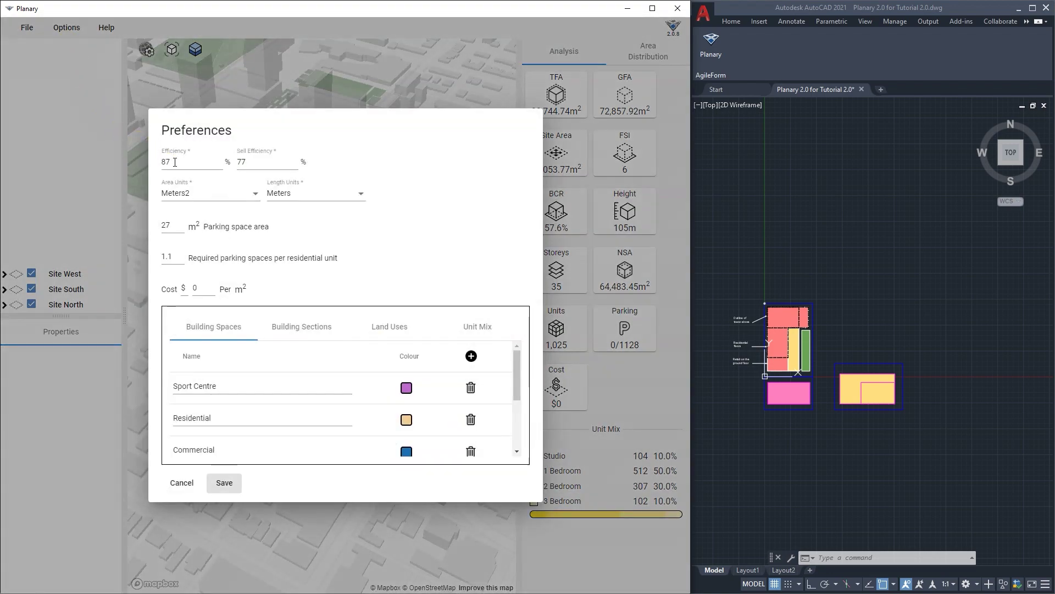
drag(175, 163, 161, 164)
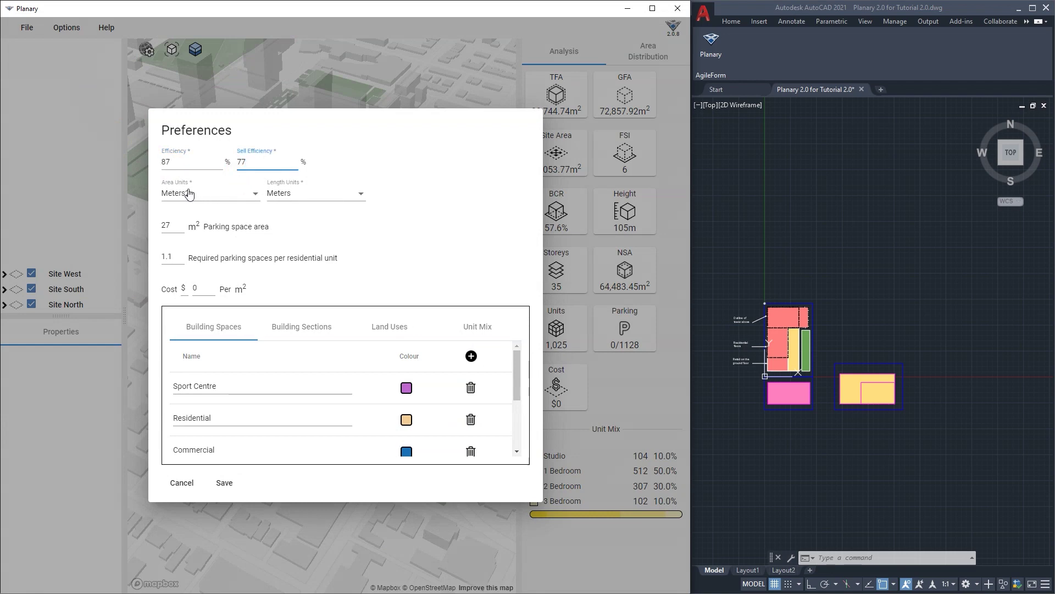
click(219, 197)
click(219, 213)
click(329, 200)
click(444, 205)
double_click(173, 225)
click(174, 257)
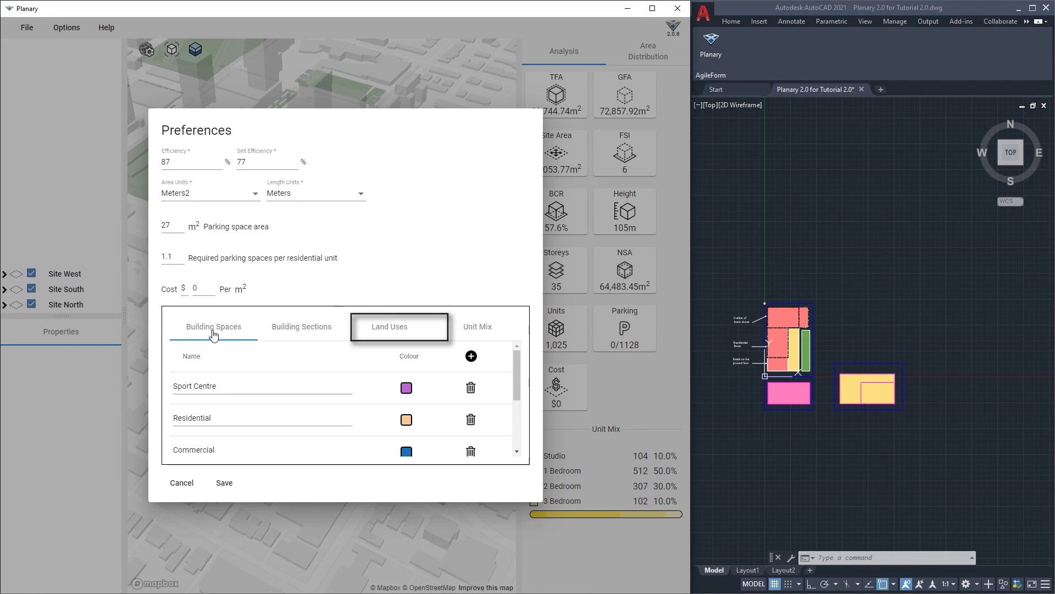
scroll(218, 415, down, 3)
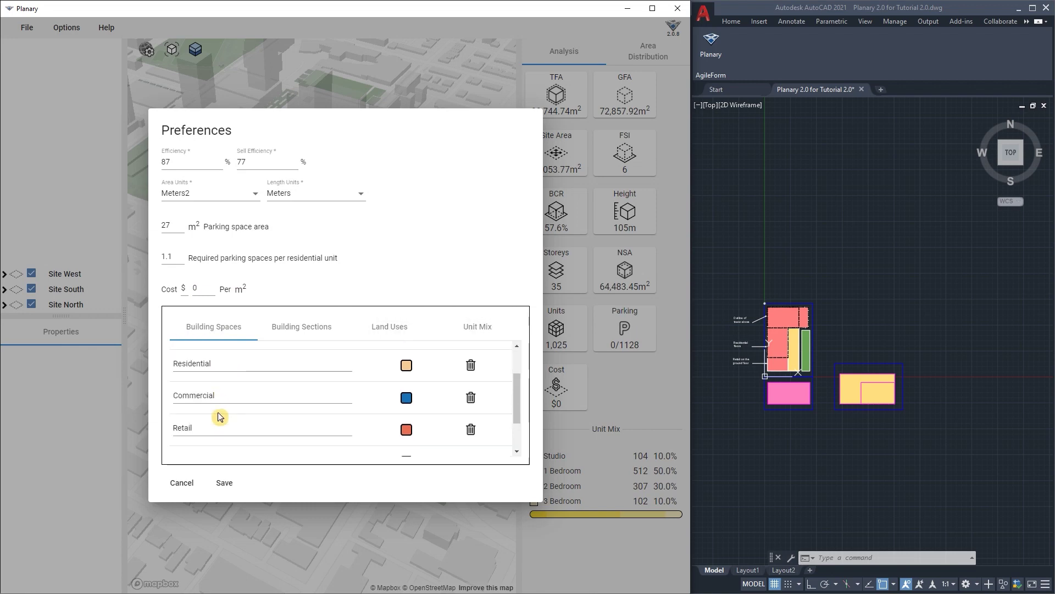
scroll(219, 412, up, 3)
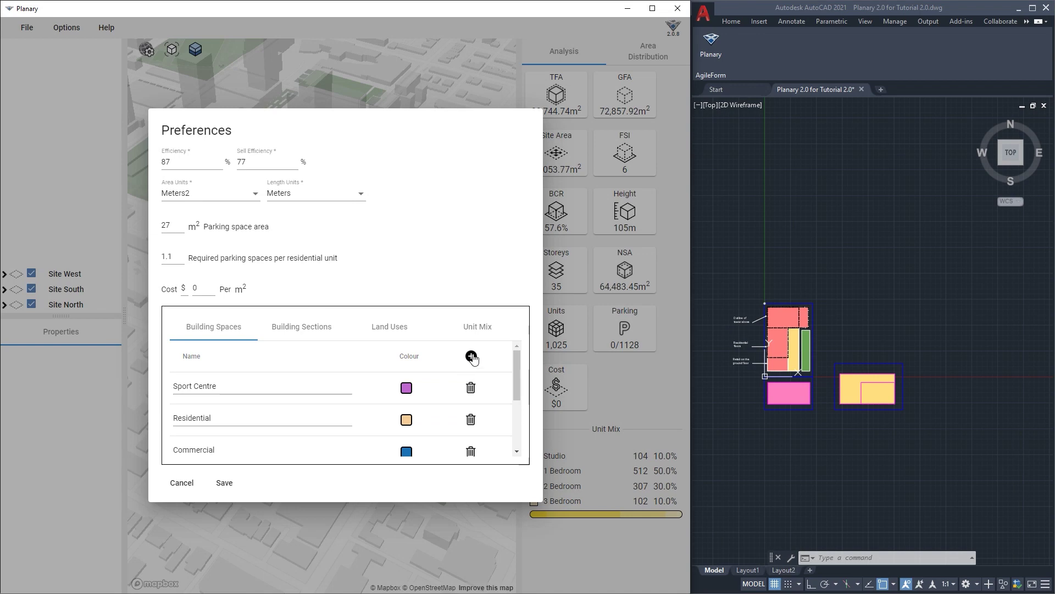
Review the Sport Centre colour, Building Sections and Land Uses, leaving Greenery unchanged
click(406, 387)
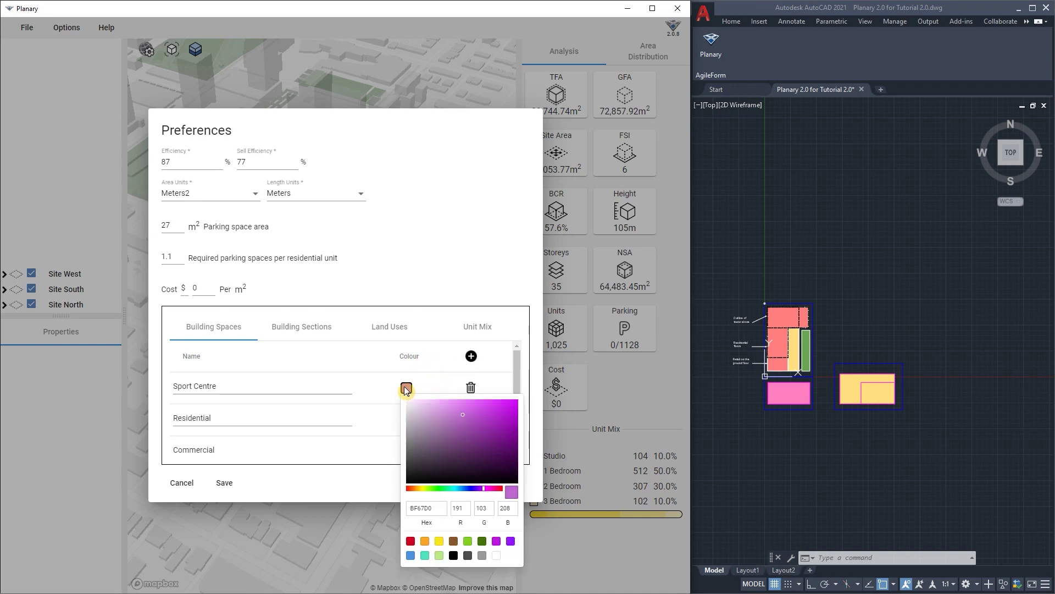
click(396, 388)
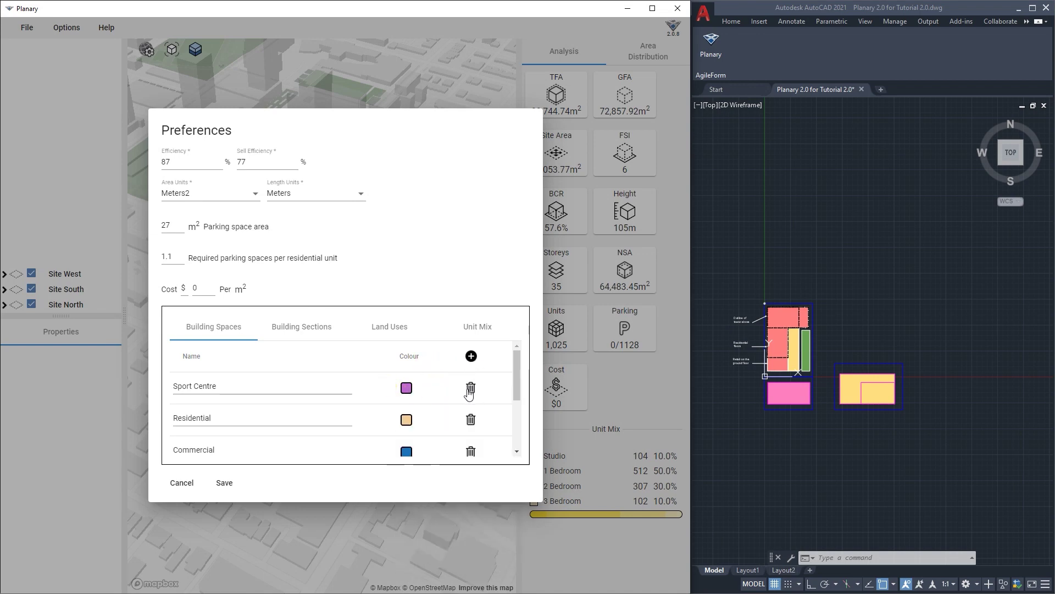
click(305, 329)
click(383, 331)
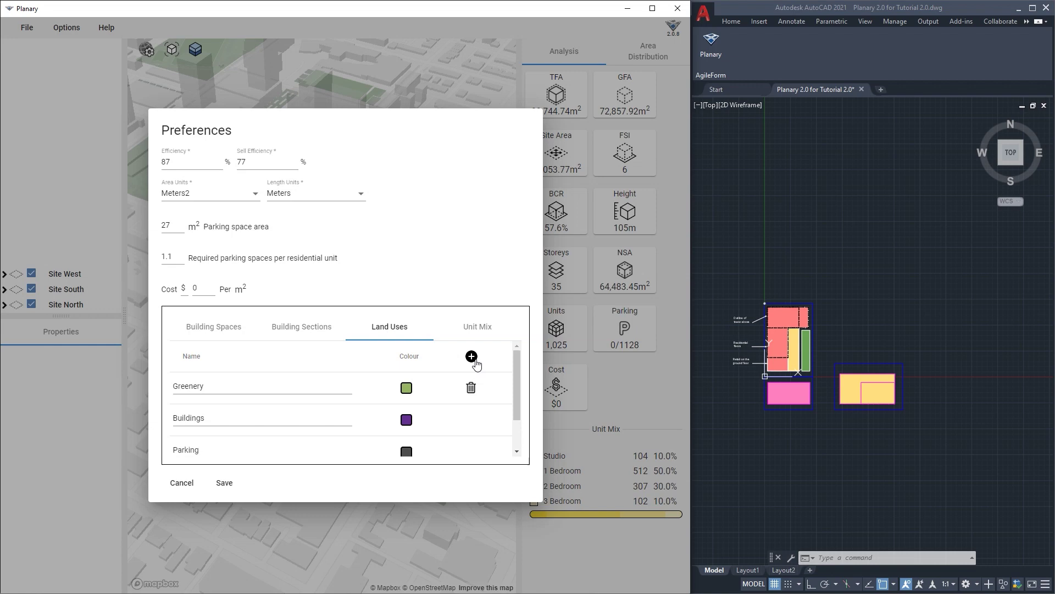
click(406, 388)
click(385, 393)
double_click(205, 385)
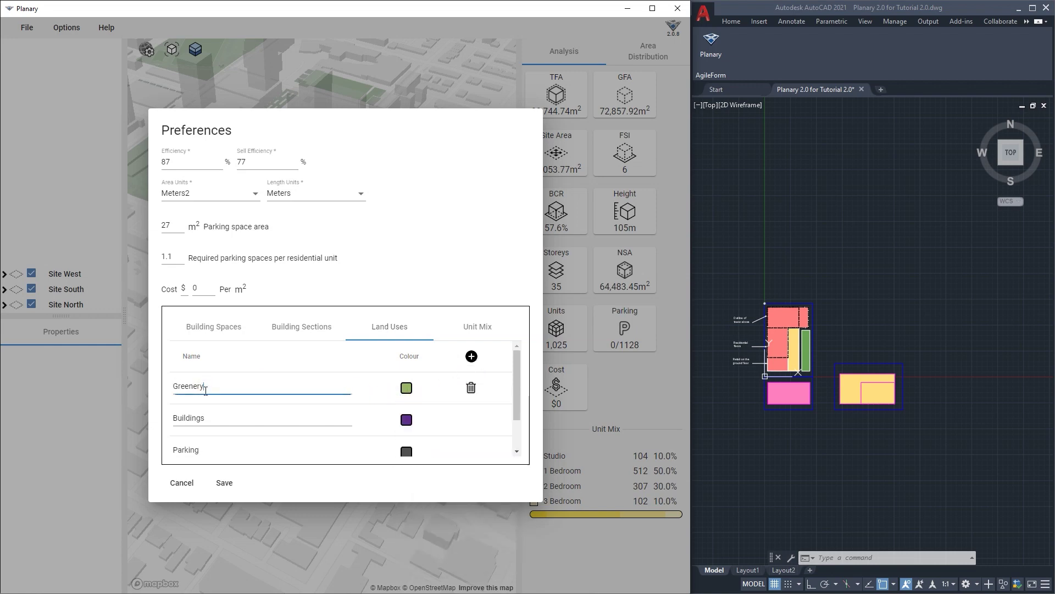
click(245, 374)
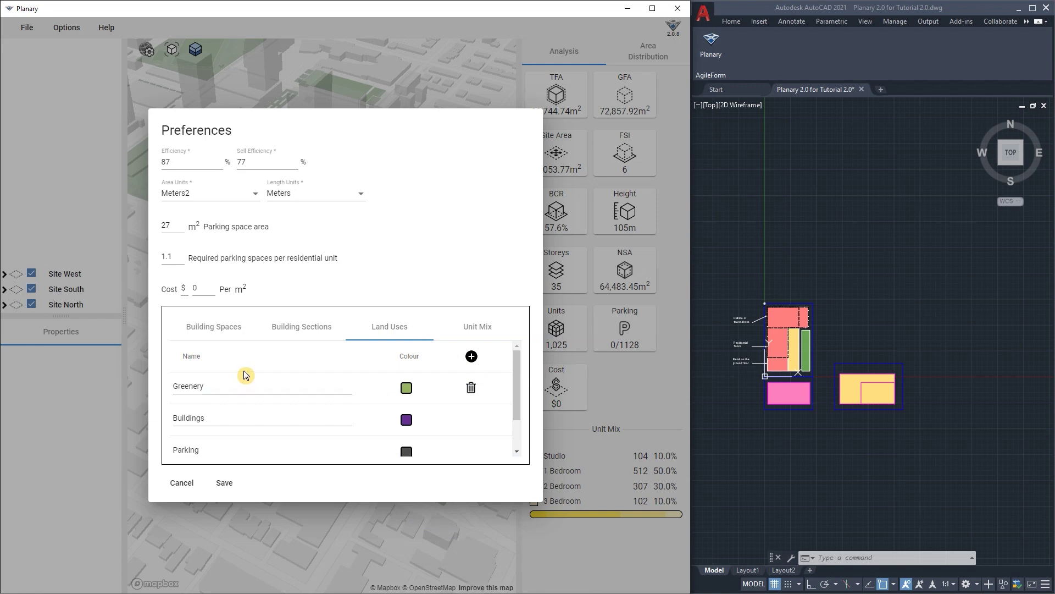
Review the Unit Mix settings, including the Studio name, colour and 46 m² average size
click(478, 329)
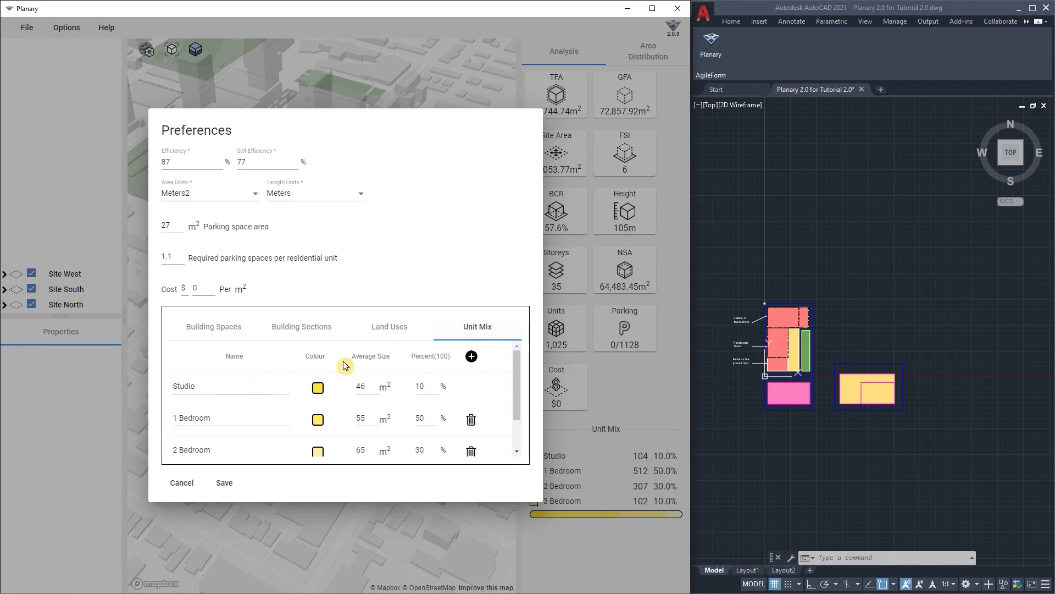
double_click(198, 385)
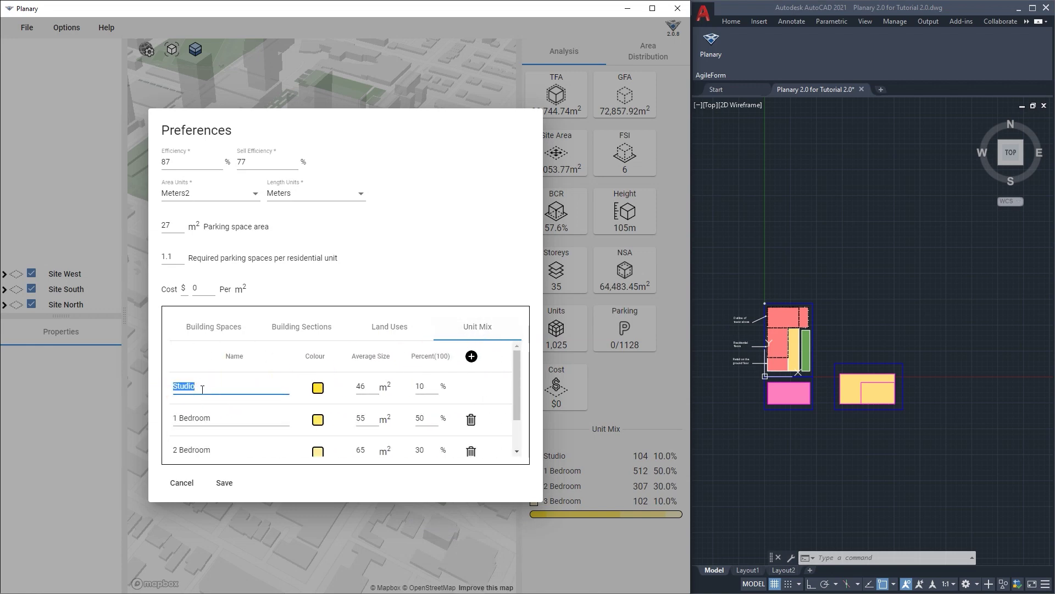
scroll(190, 407, down, 1)
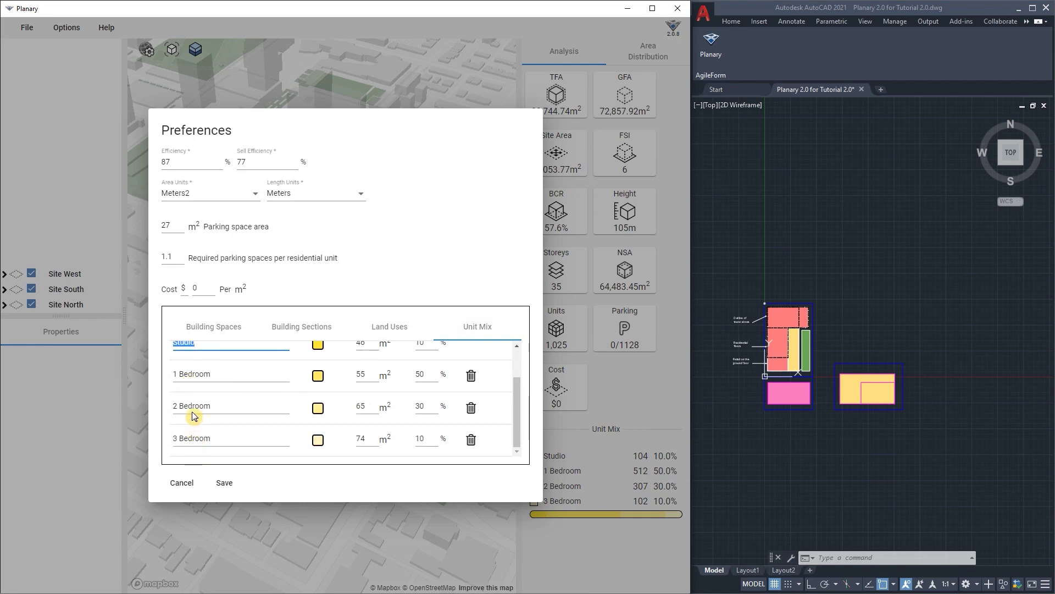
scroll(198, 410, up, 1)
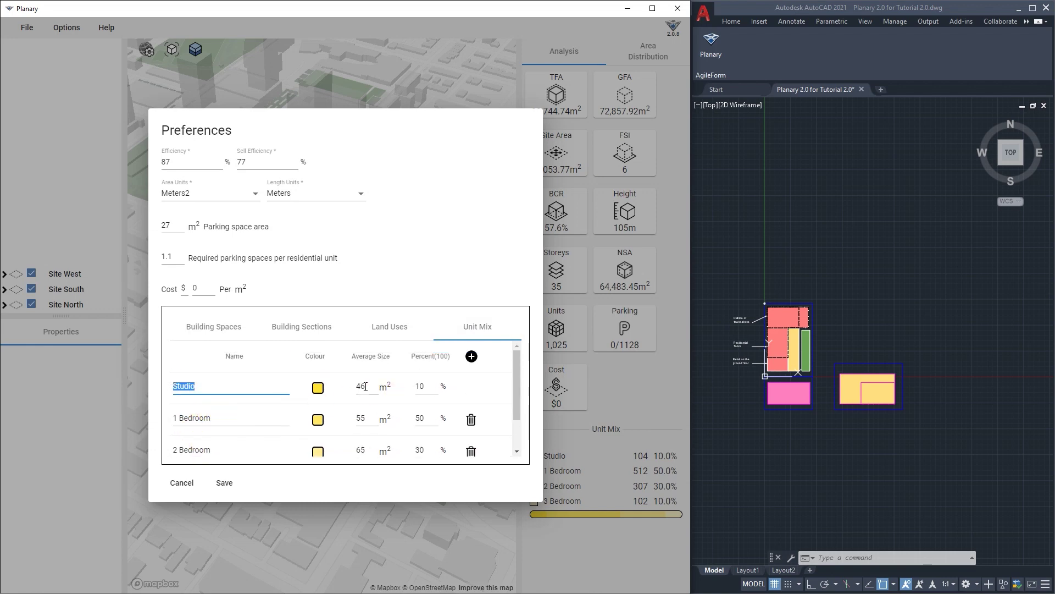
click(317, 387)
click(293, 387)
click(356, 386)
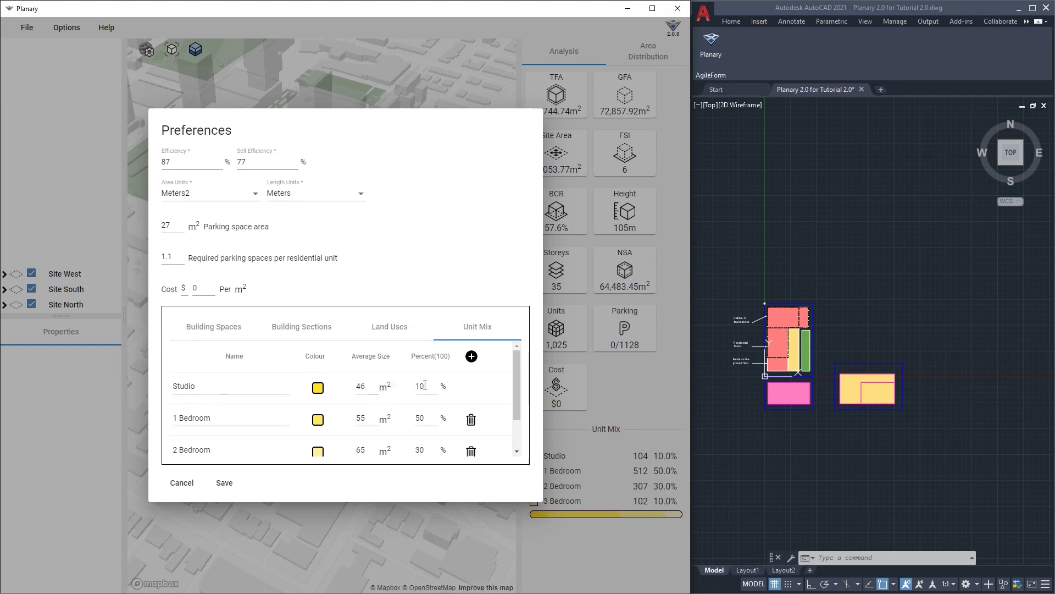
Set Studio to 5% and 1 Bedroom to 55%, then save the preferences
drag(425, 390, 412, 422)
text(5)
text(55)
click(431, 419)
click(412, 421)
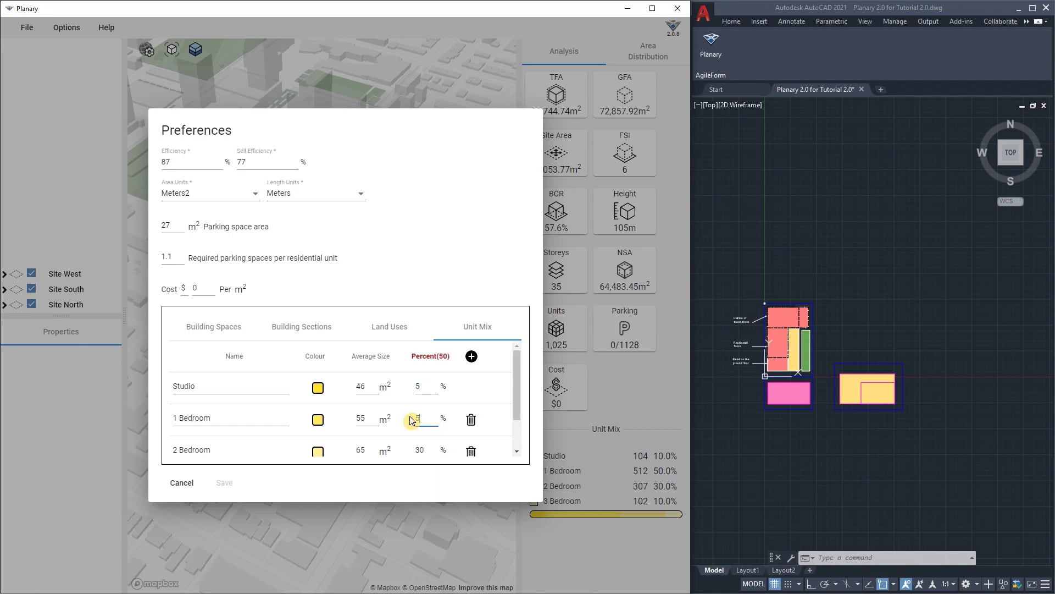
scroll(492, 407, down, 1)
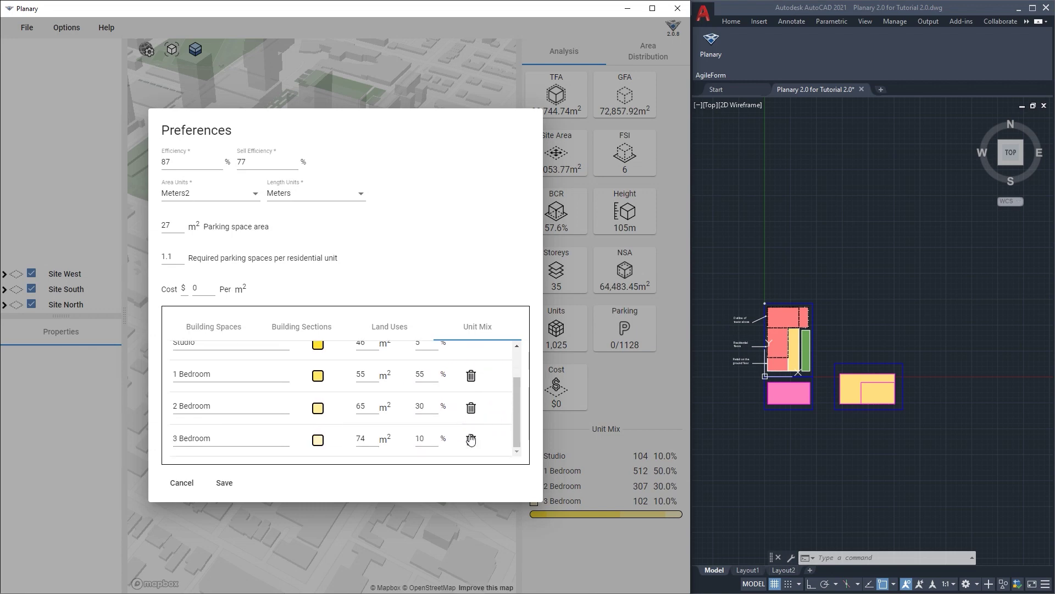
scroll(484, 398, up, 1)
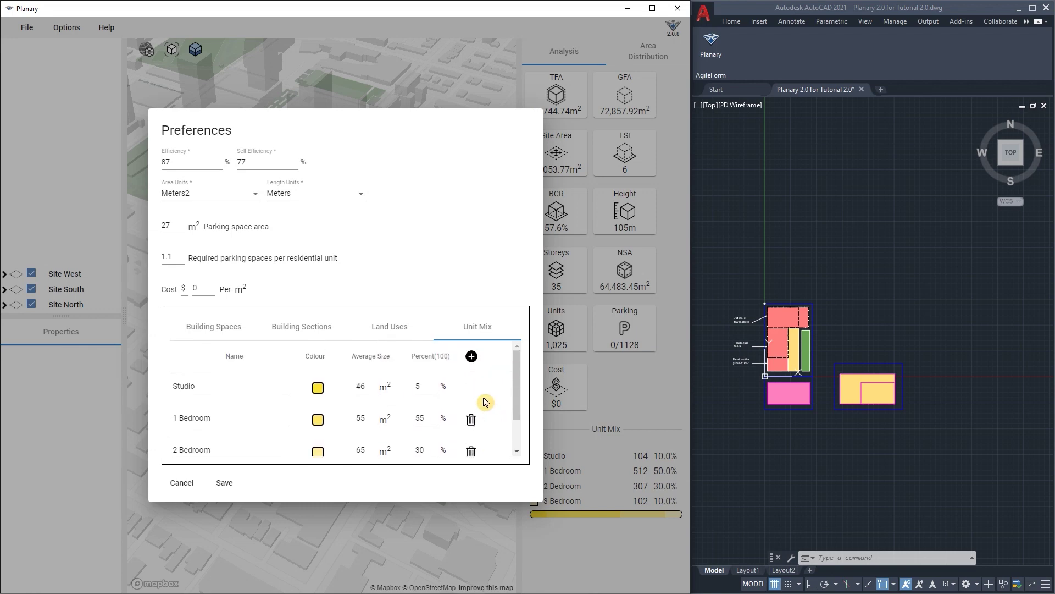
click(226, 483)
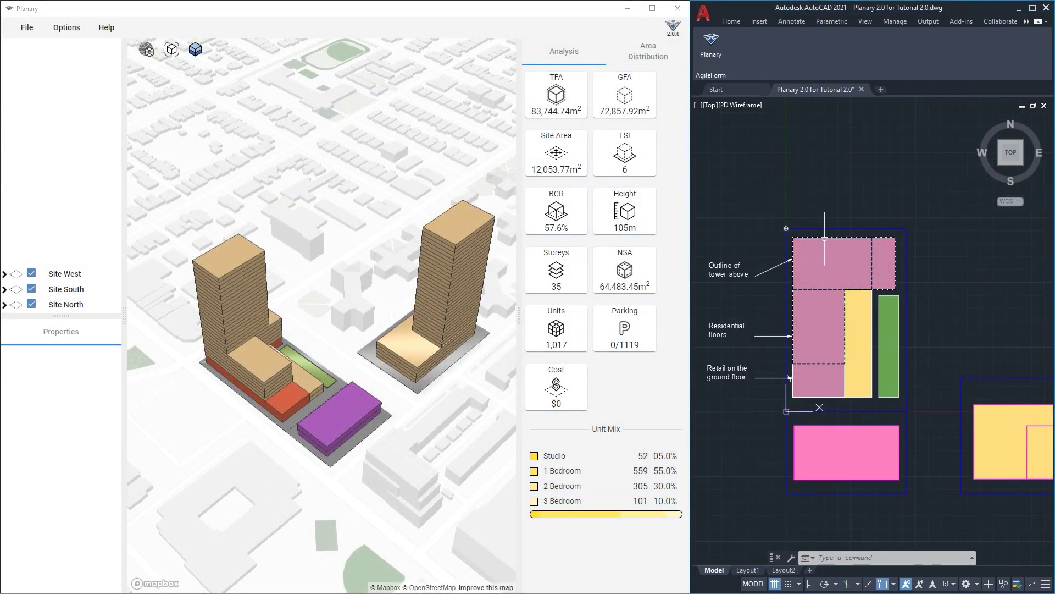
Start a rectangle (RE) on the pink outline, then cancel it
text(RE)
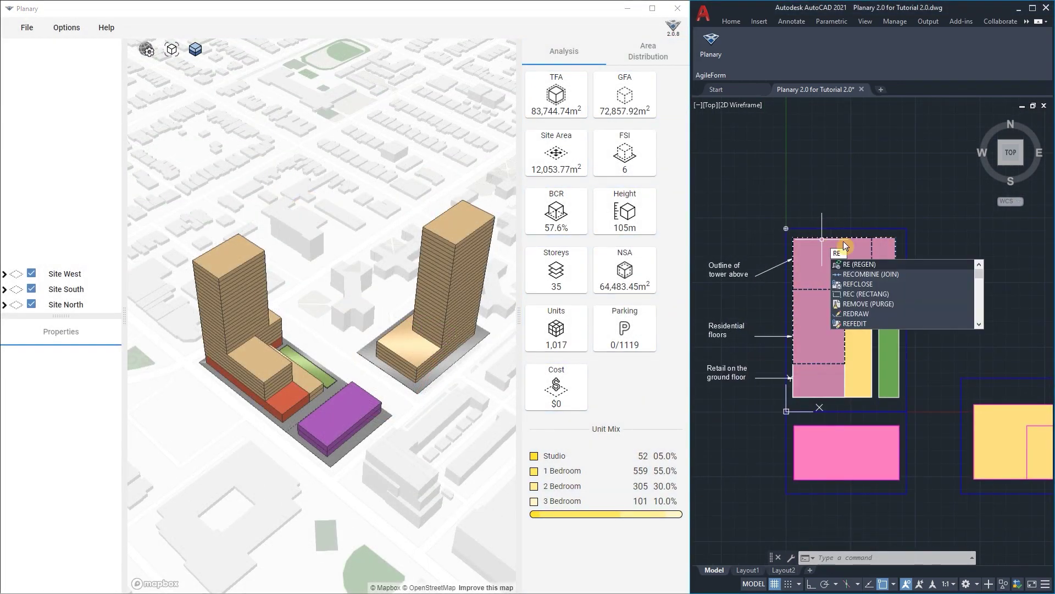
click(866, 293)
scroll(794, 238, up, 4)
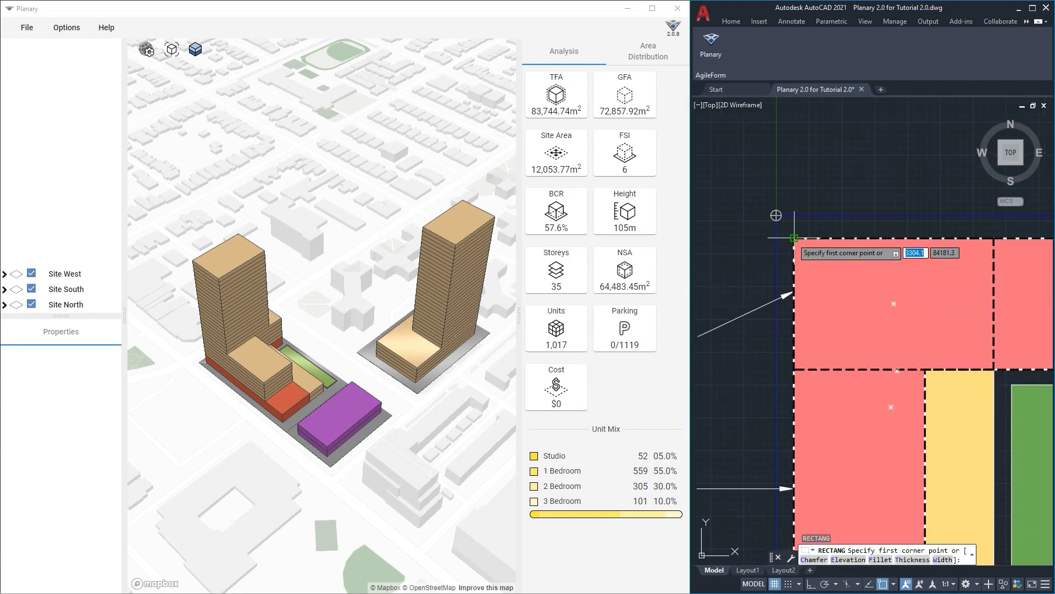
click(794, 237)
scroll(824, 275, down, 3)
scroll(951, 448, up, 4)
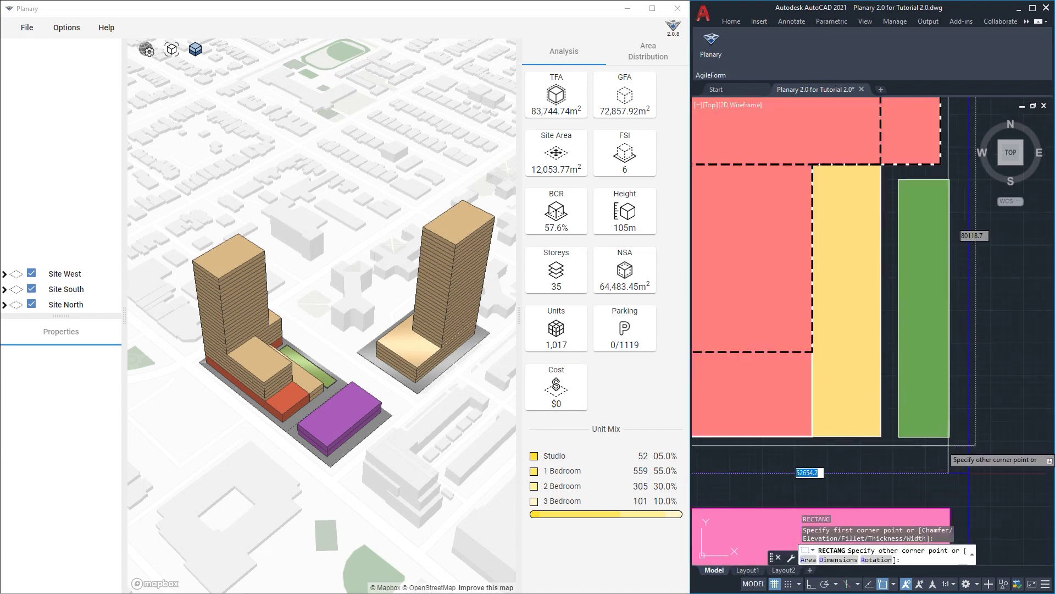
key(Escape)
scroll(964, 444, down, 2)
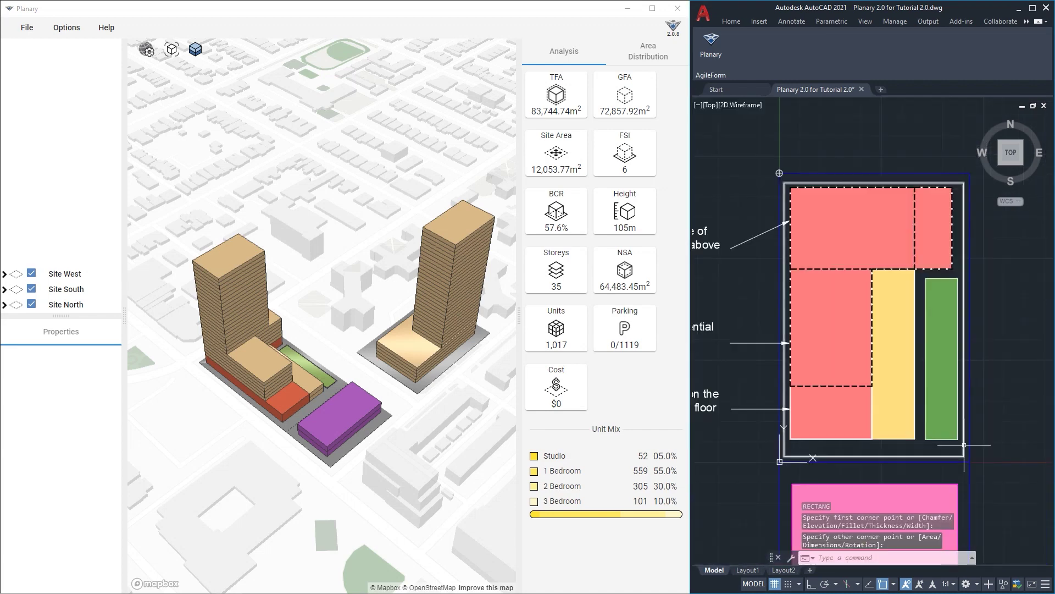
key(Escape)
scroll(964, 444, down, 2)
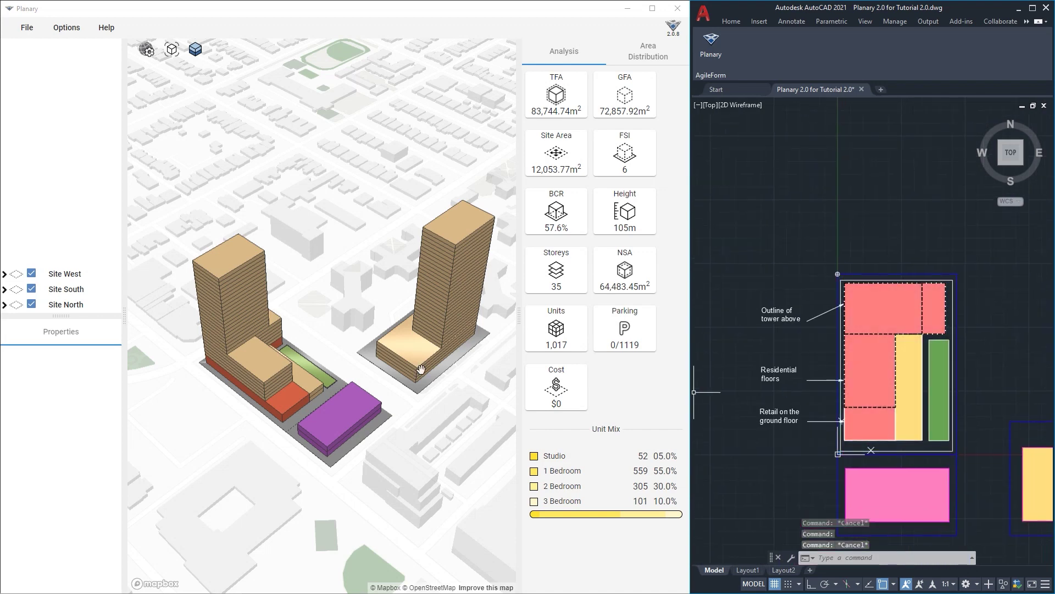
Add a building part to Building A traced from the outlining drawing polyline
click(278, 416)
click(85, 309)
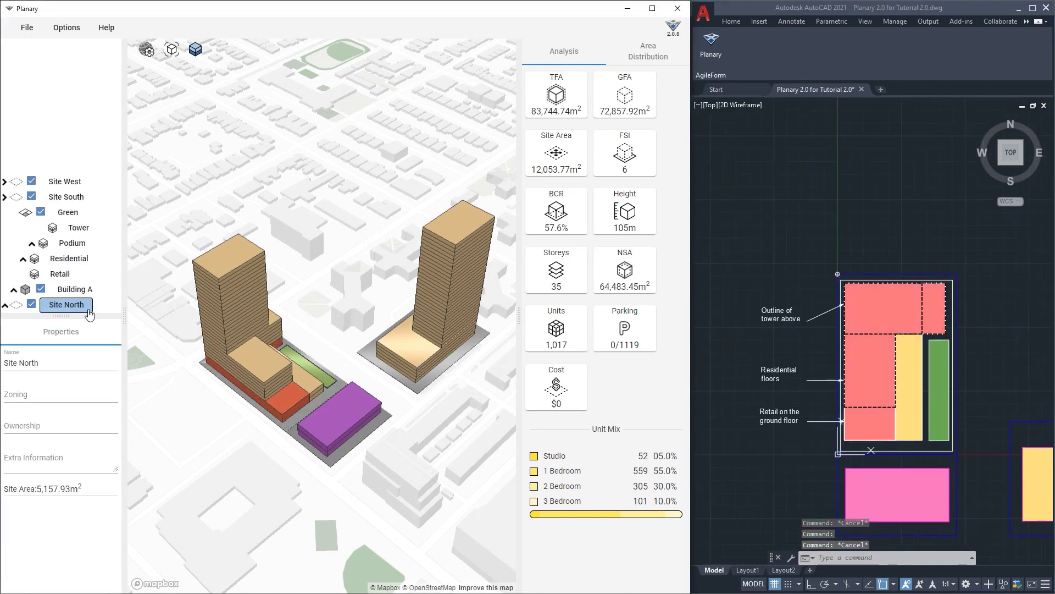
right_click(65, 290)
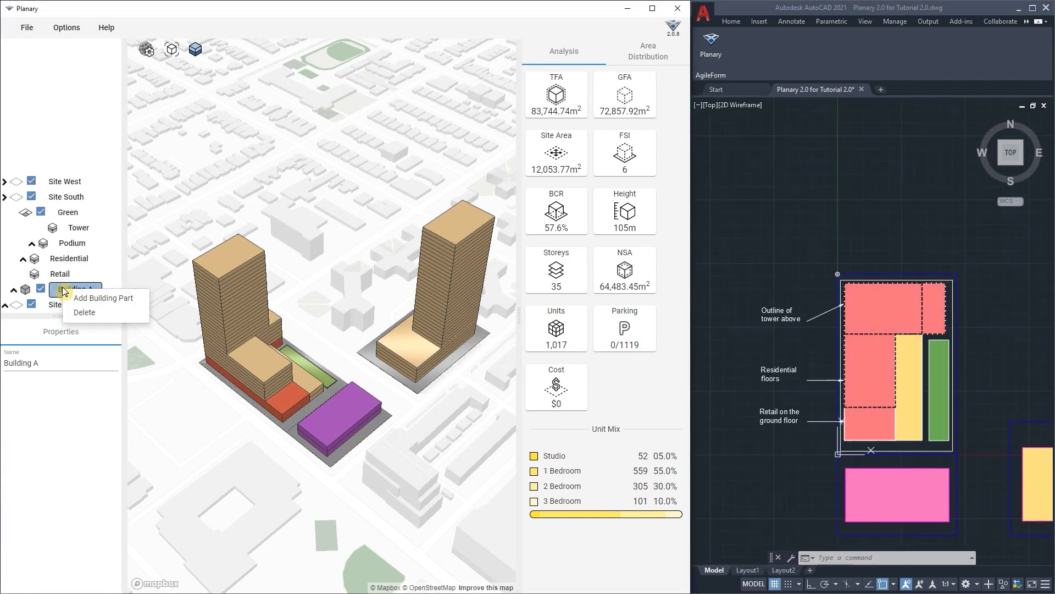
click(95, 301)
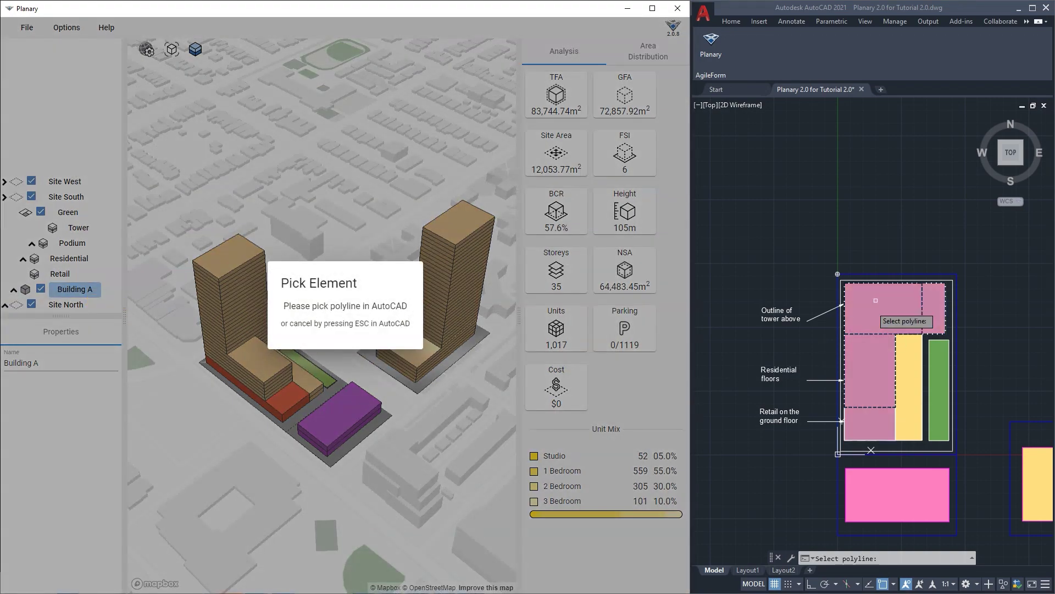
scroll(856, 283, up, 5)
click(860, 268)
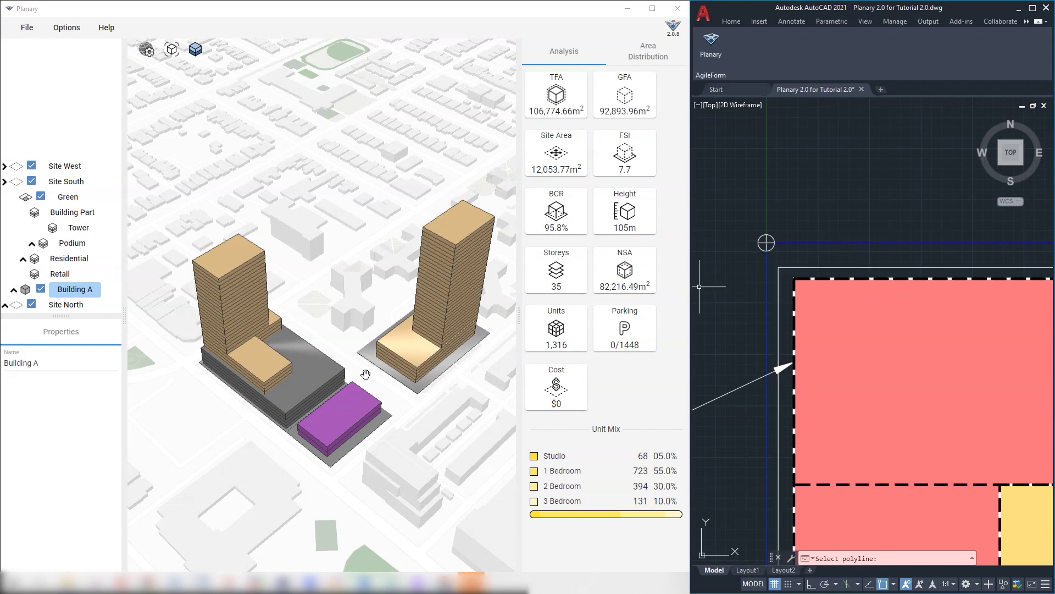
Rename the new building part to Parking
click(53, 213)
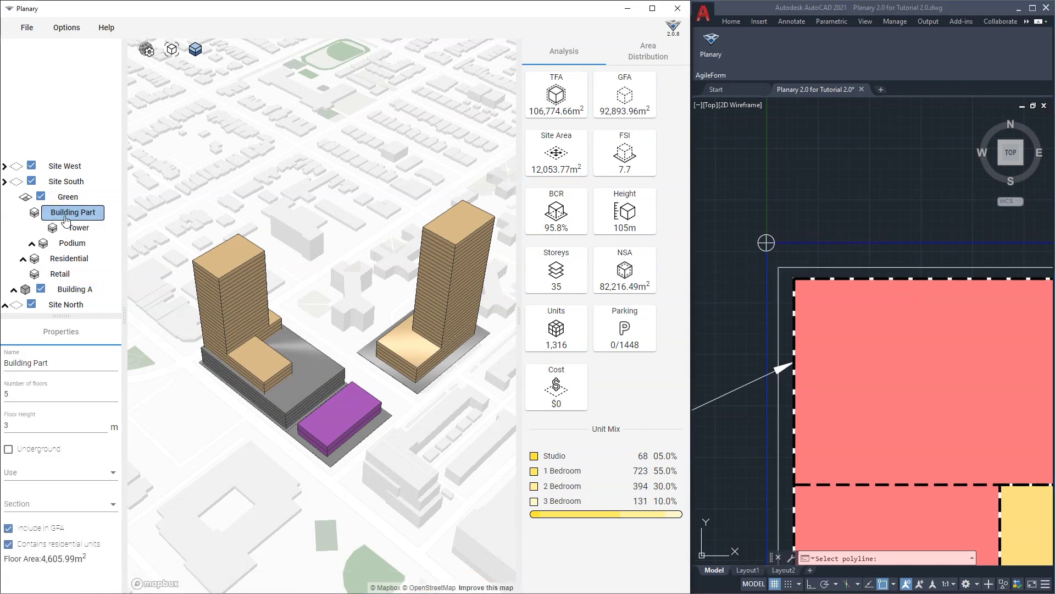
double_click(40, 362)
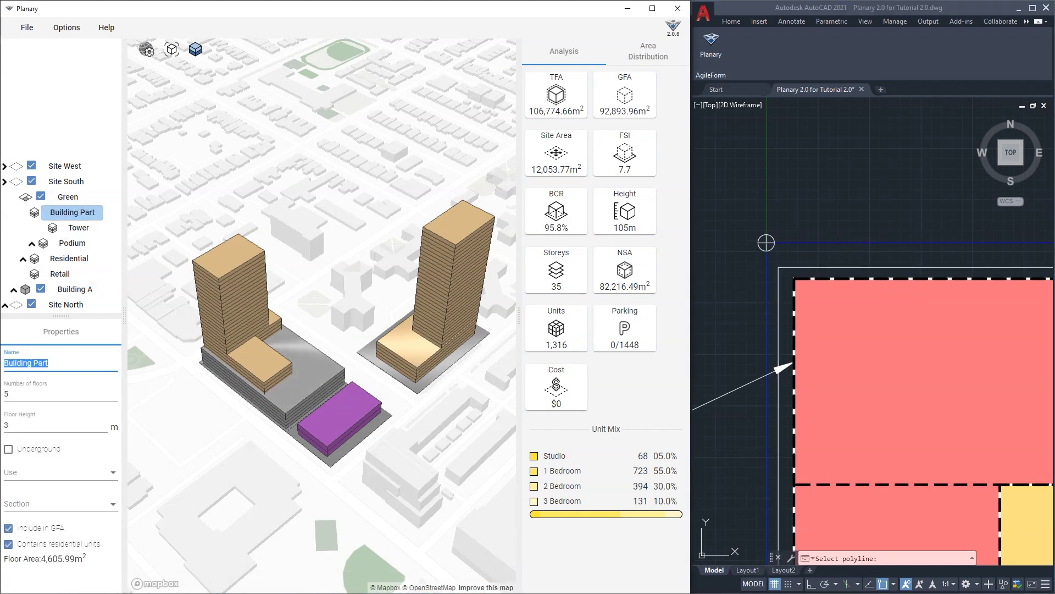
key(ctrl+a)
text(Parking)
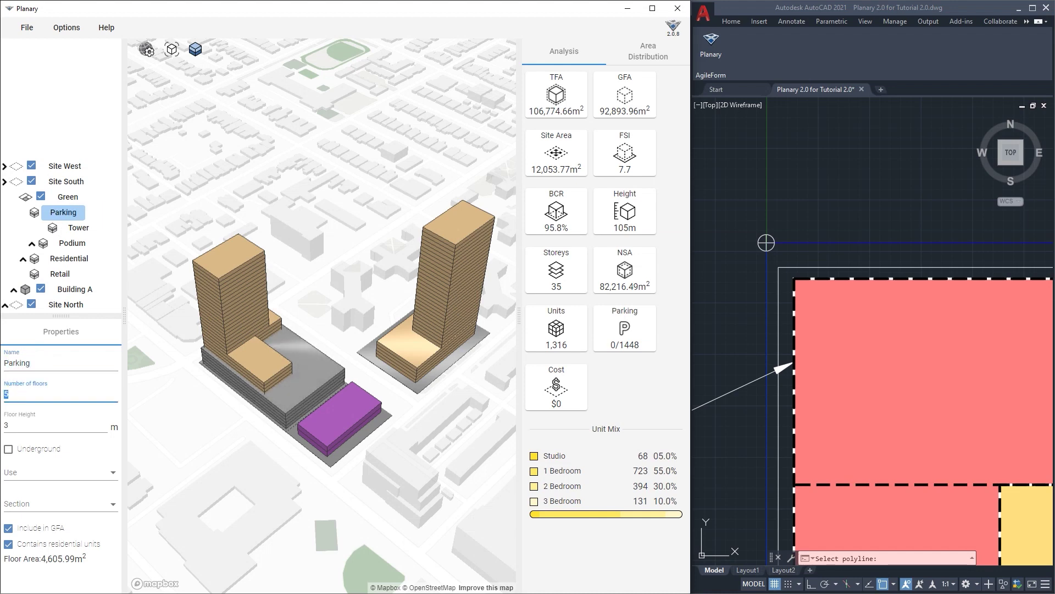
Make the Parking part underground with 5 floors and Parking use
double_click(24, 397)
text(2)
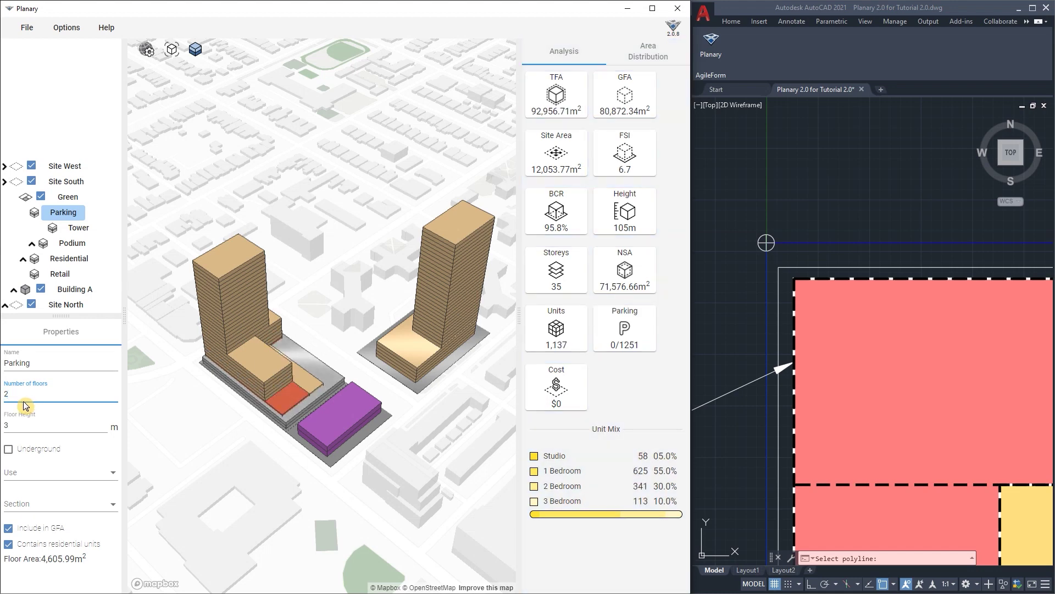
click(8, 450)
scroll(242, 431, up, 3)
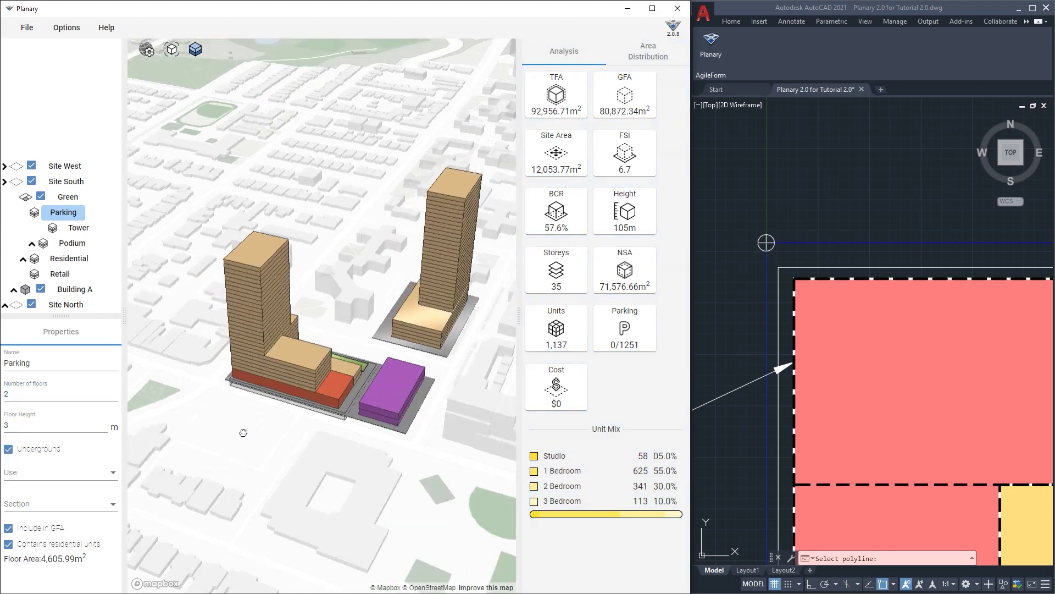
double_click(9, 395)
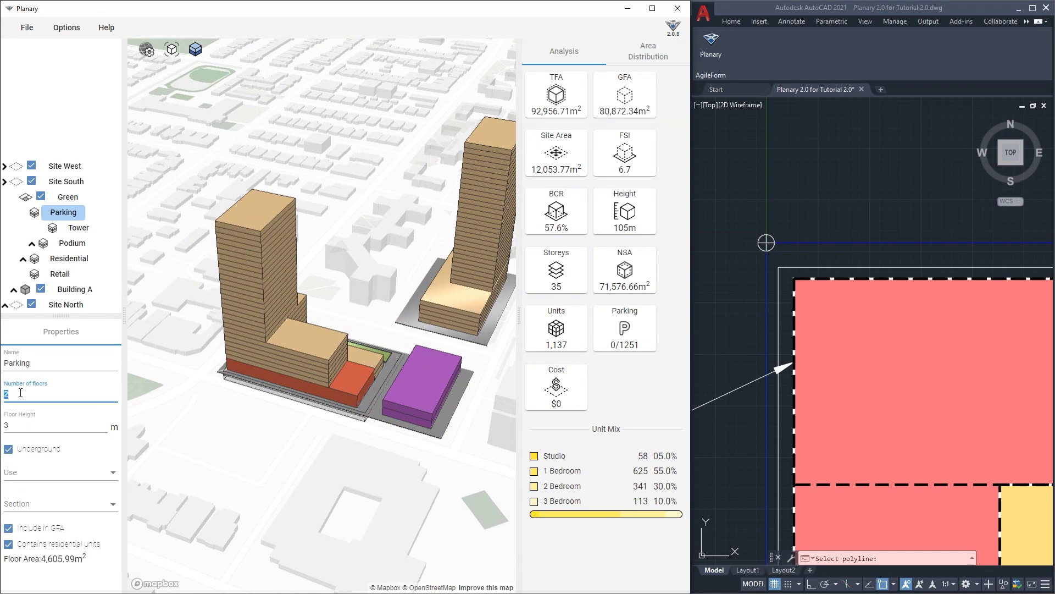
text(5)
key(Return)
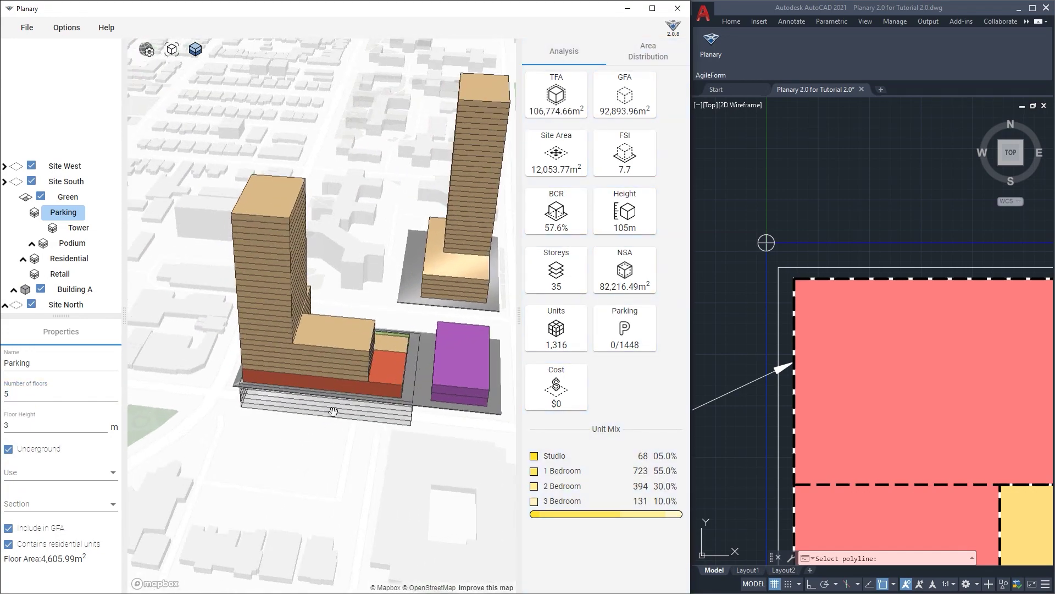
click(72, 479)
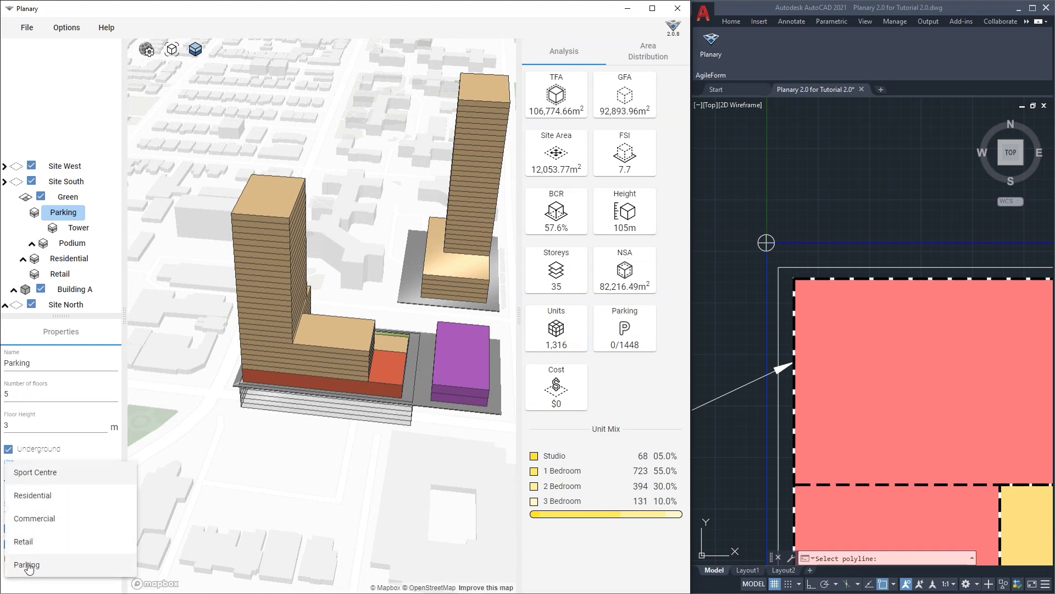
click(26, 564)
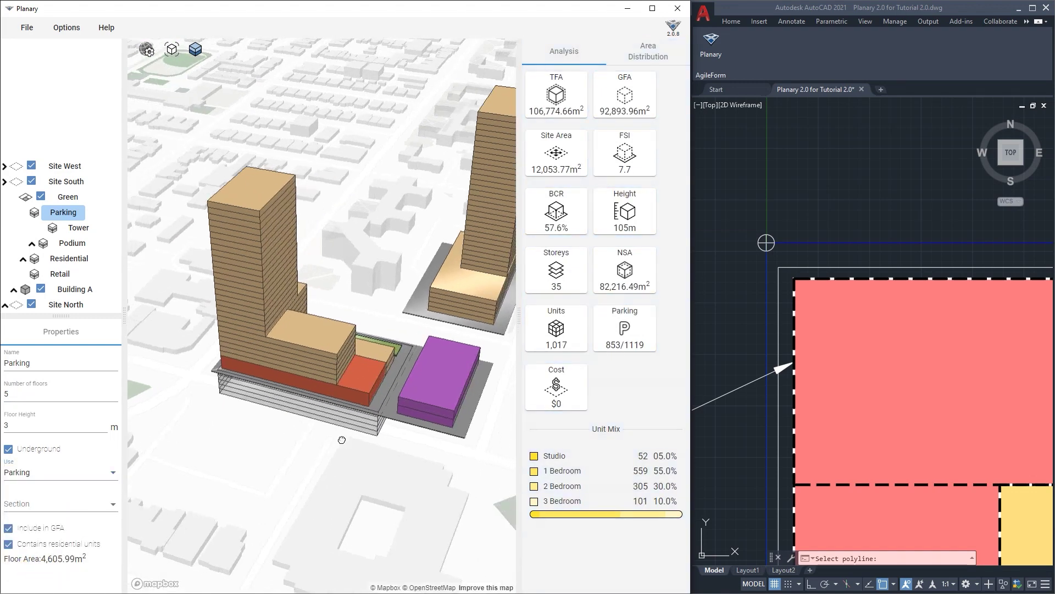
mouse_move(620, 352)
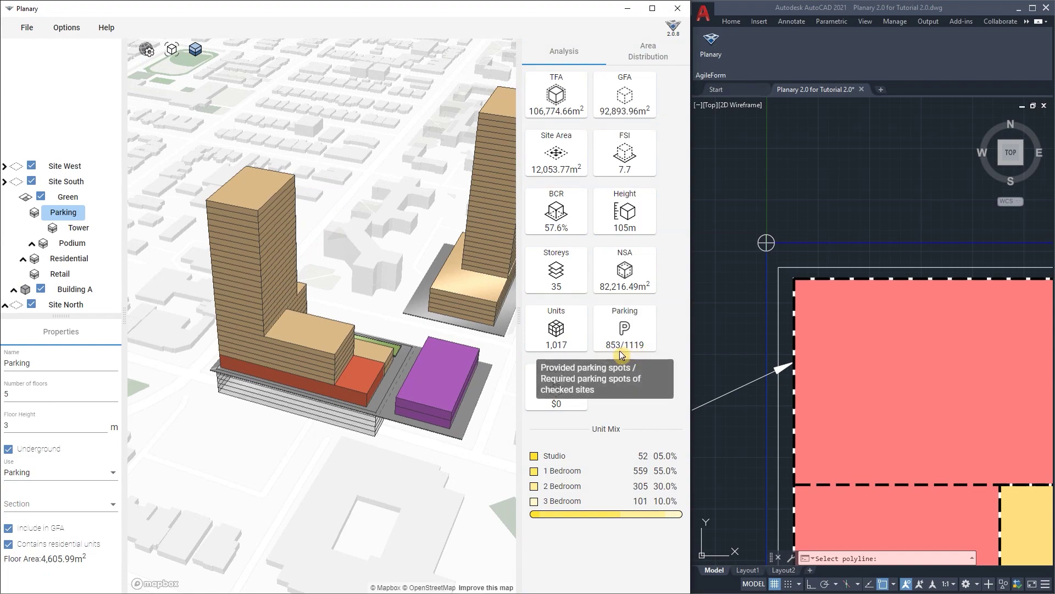
Export the project as an Excel data file named MassingStudy.xlsx
scroll(307, 435, up, 2)
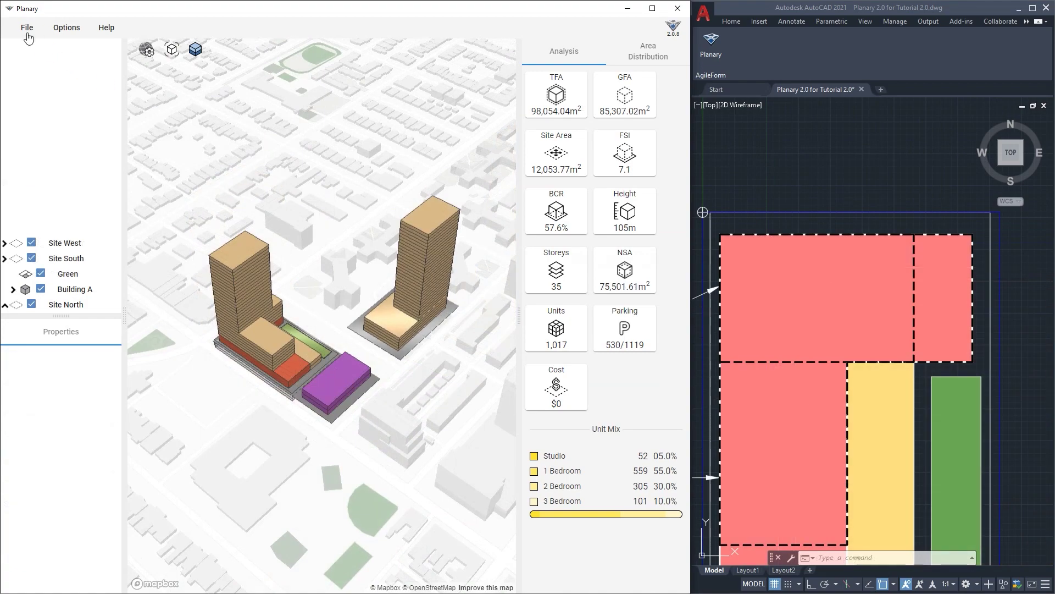
click(26, 27)
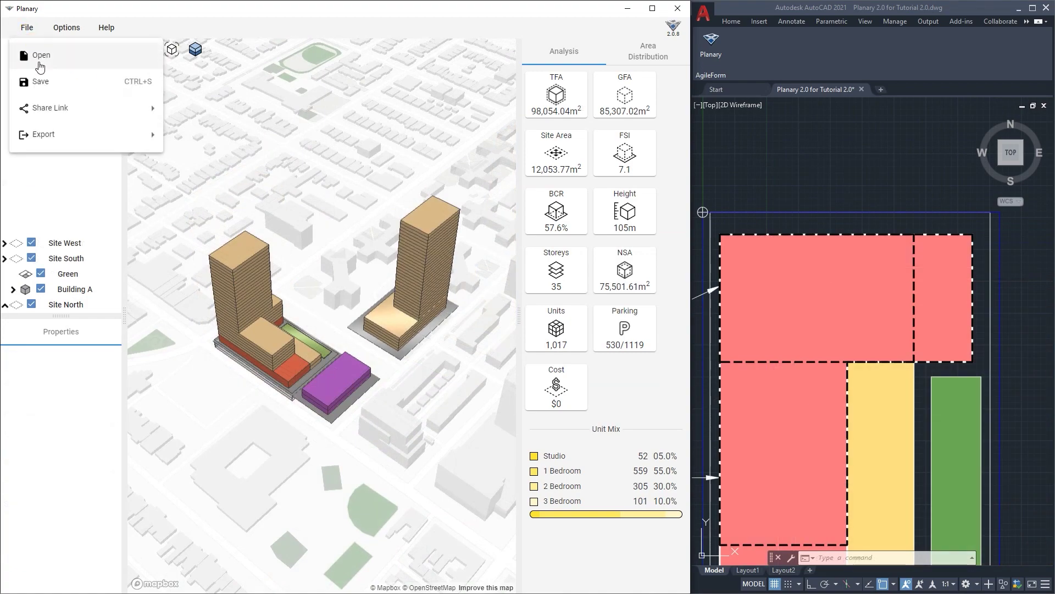
mouse_move(65, 137)
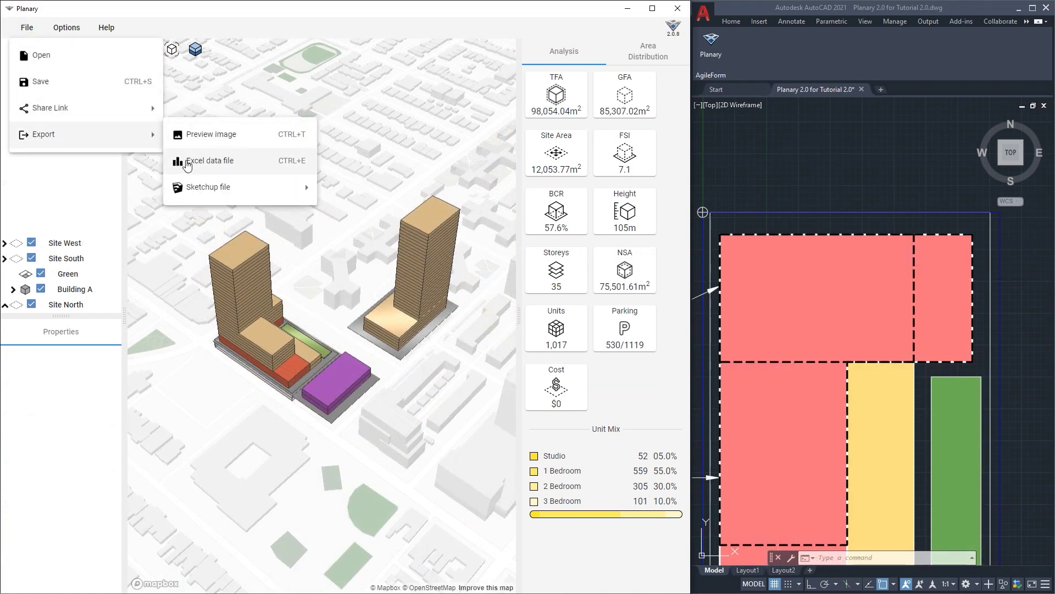
click(211, 162)
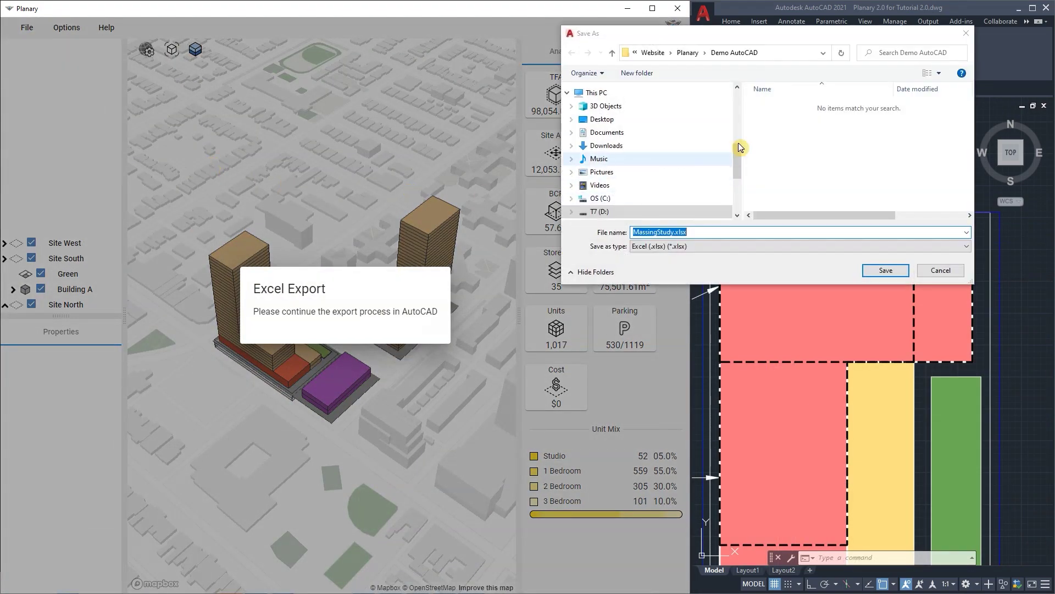
click(662, 233)
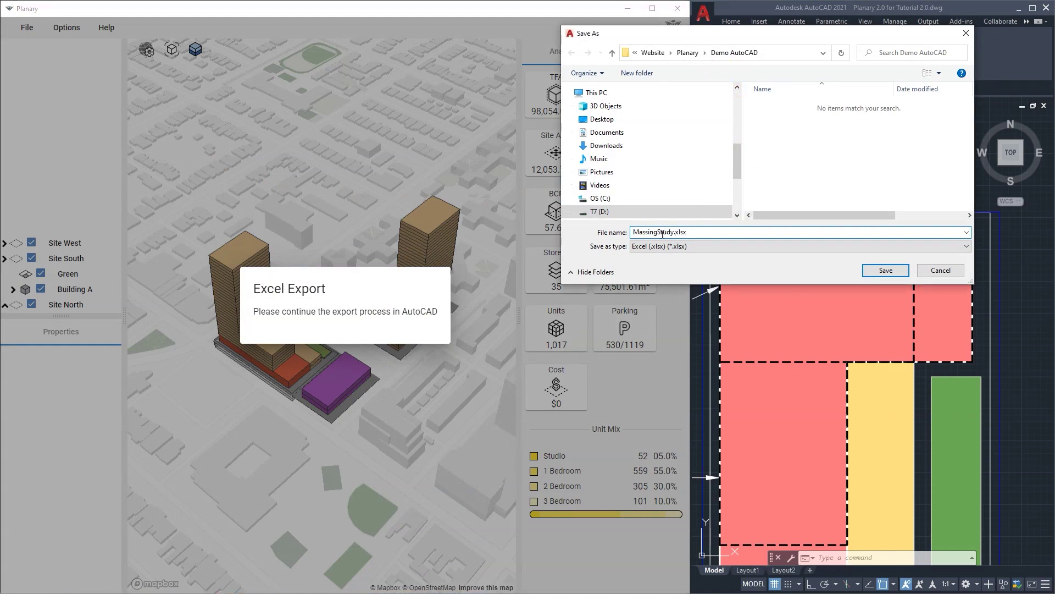
click(886, 271)
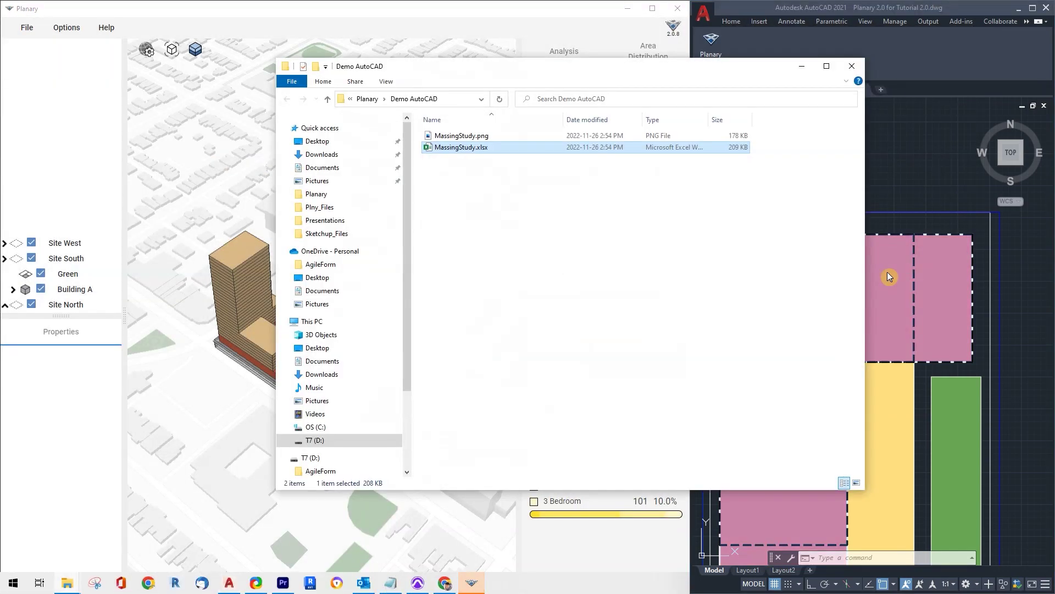
Open MassingStudy.xlsx in Excel and browse the Analysis sheet's metrics, unit mix and site areas
double_click(468, 146)
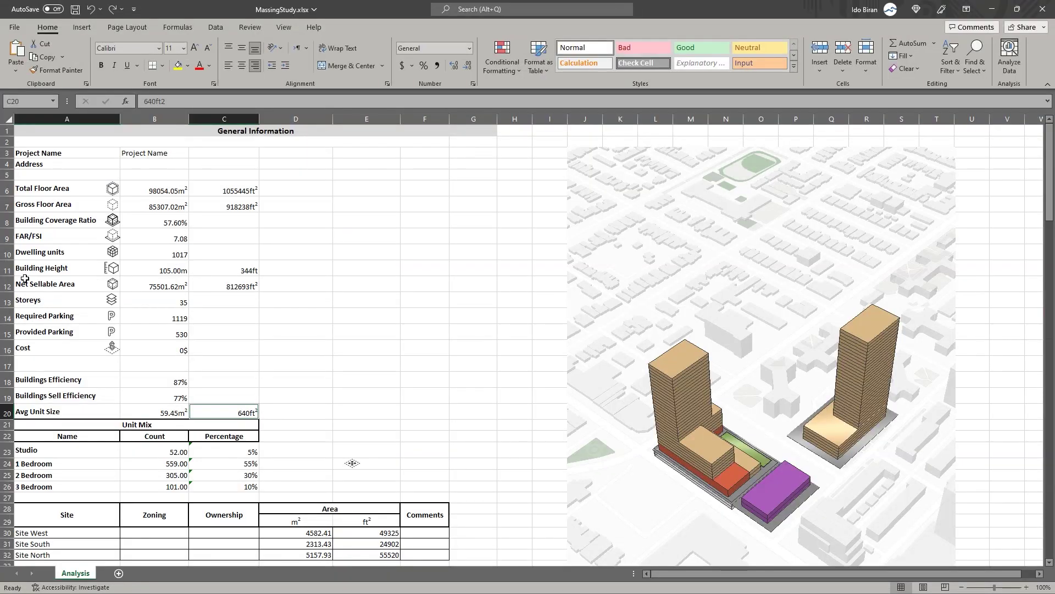
scroll(367, 361, down, 1)
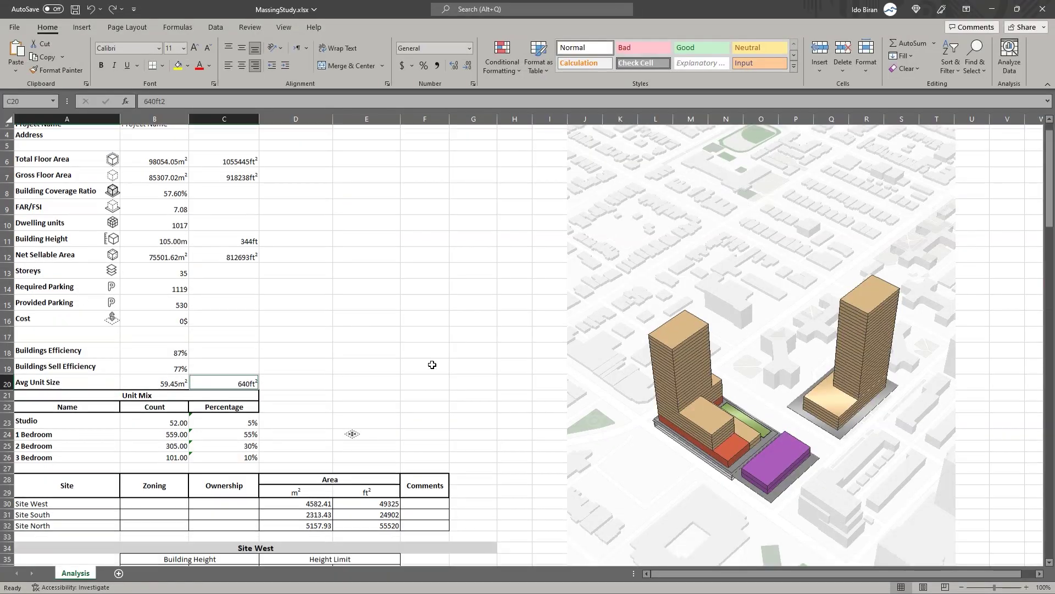
click(676, 346)
scroll(420, 354, down, 1)
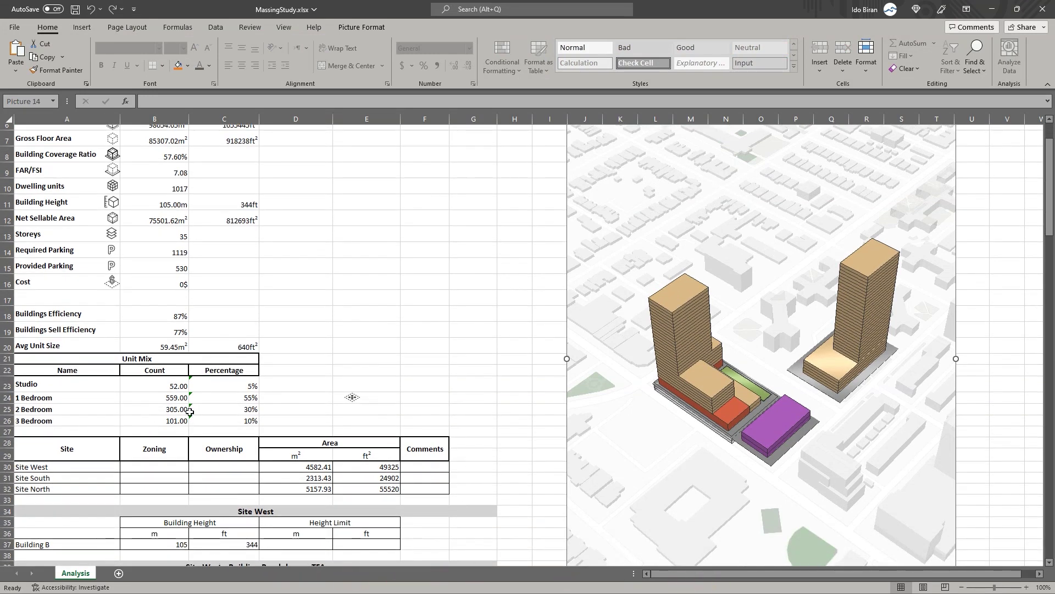
scroll(189, 412, down, 3)
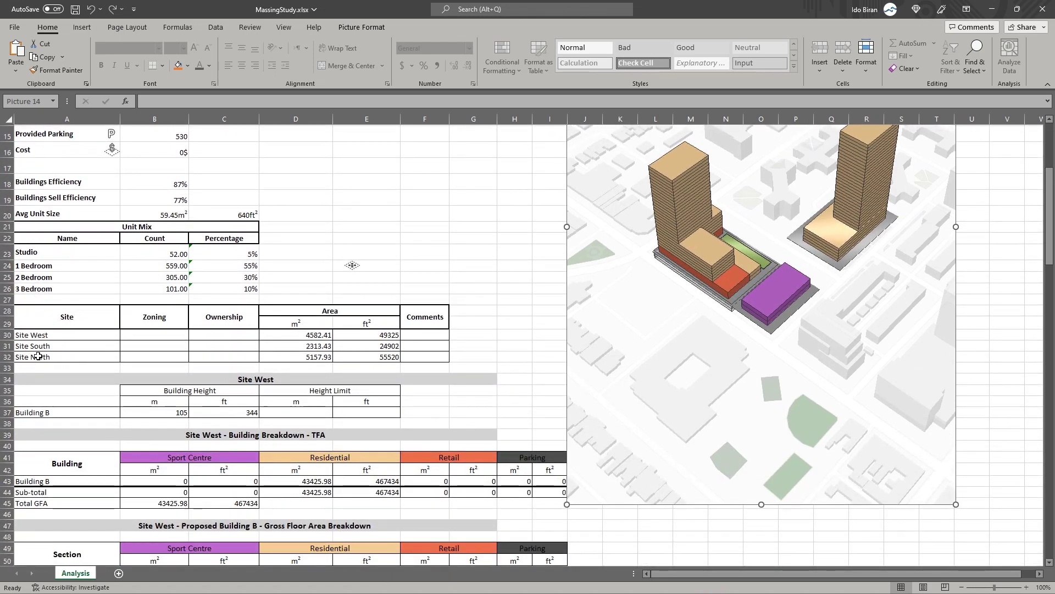
scroll(44, 366, down, 2)
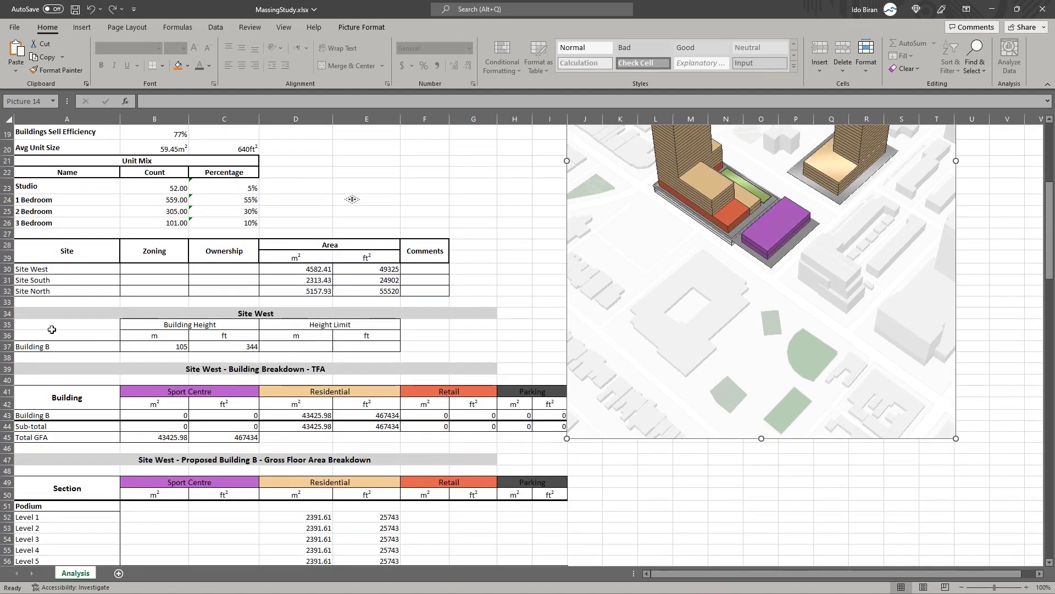